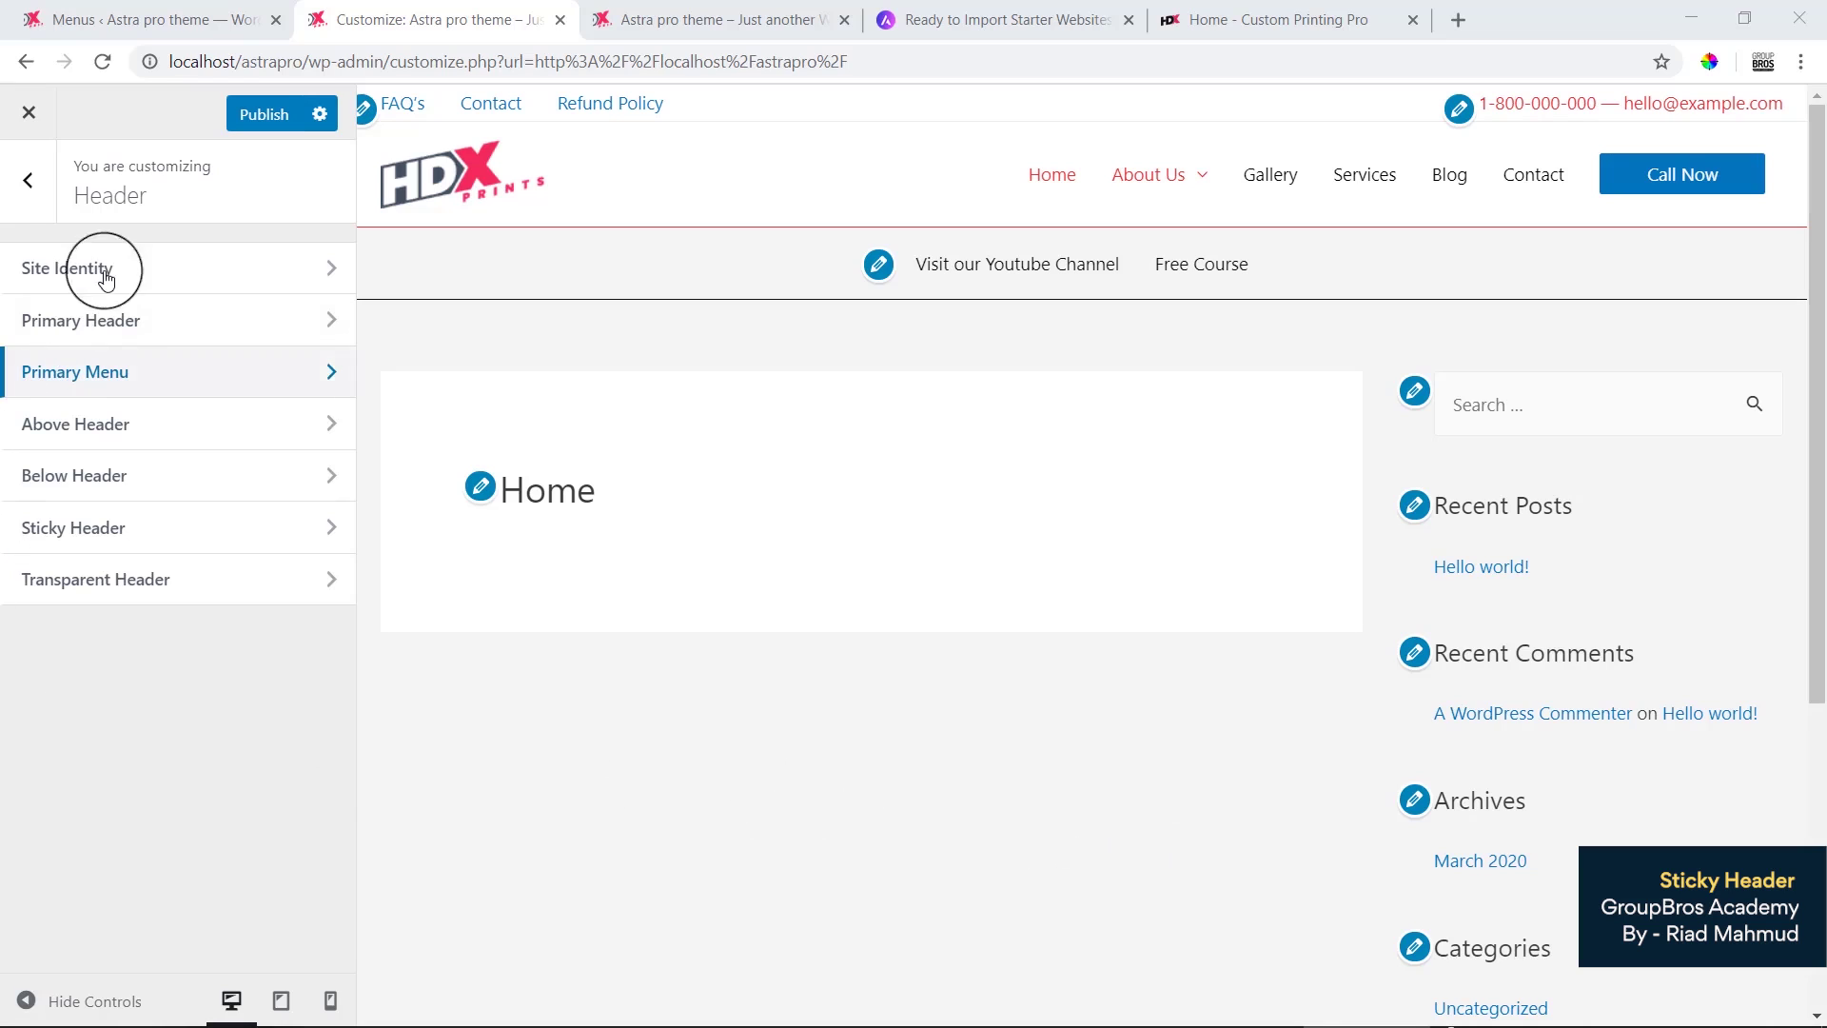
Step: Open the Sticky Header settings, enable Stick Above Header, and check its scrolling behaviour in the preview
click(151, 539)
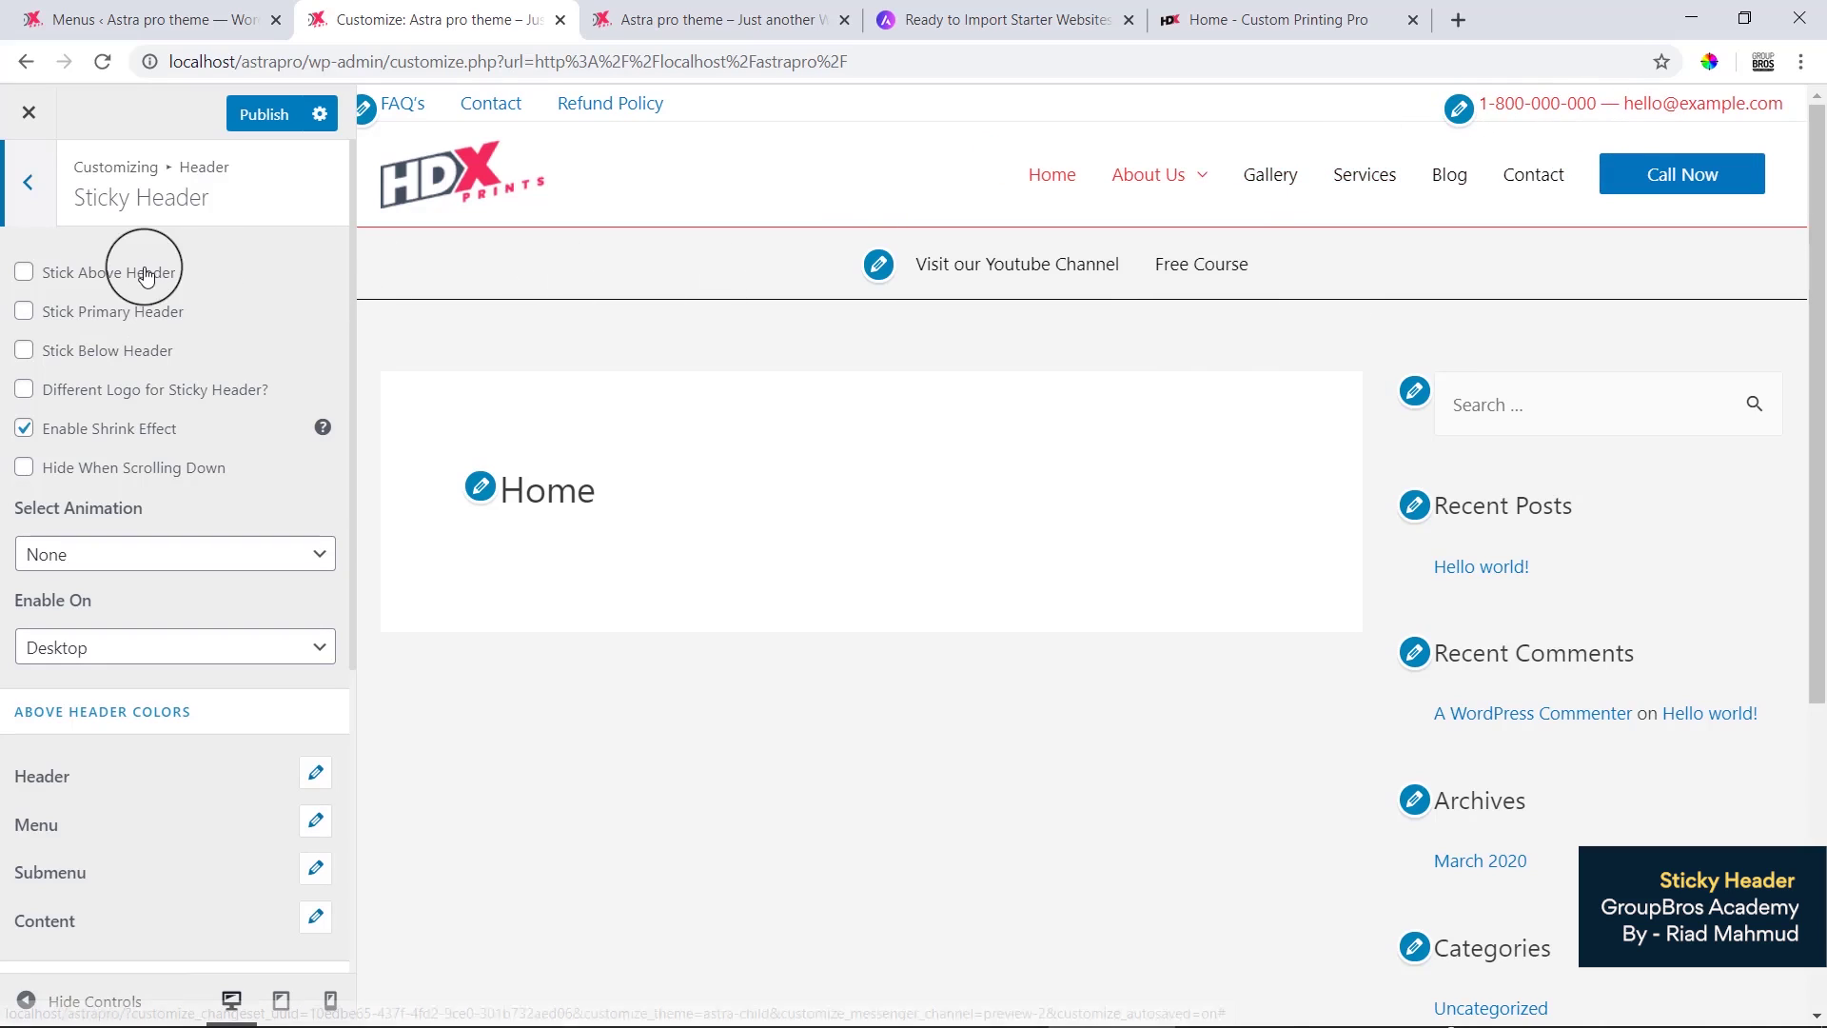
click(98, 277)
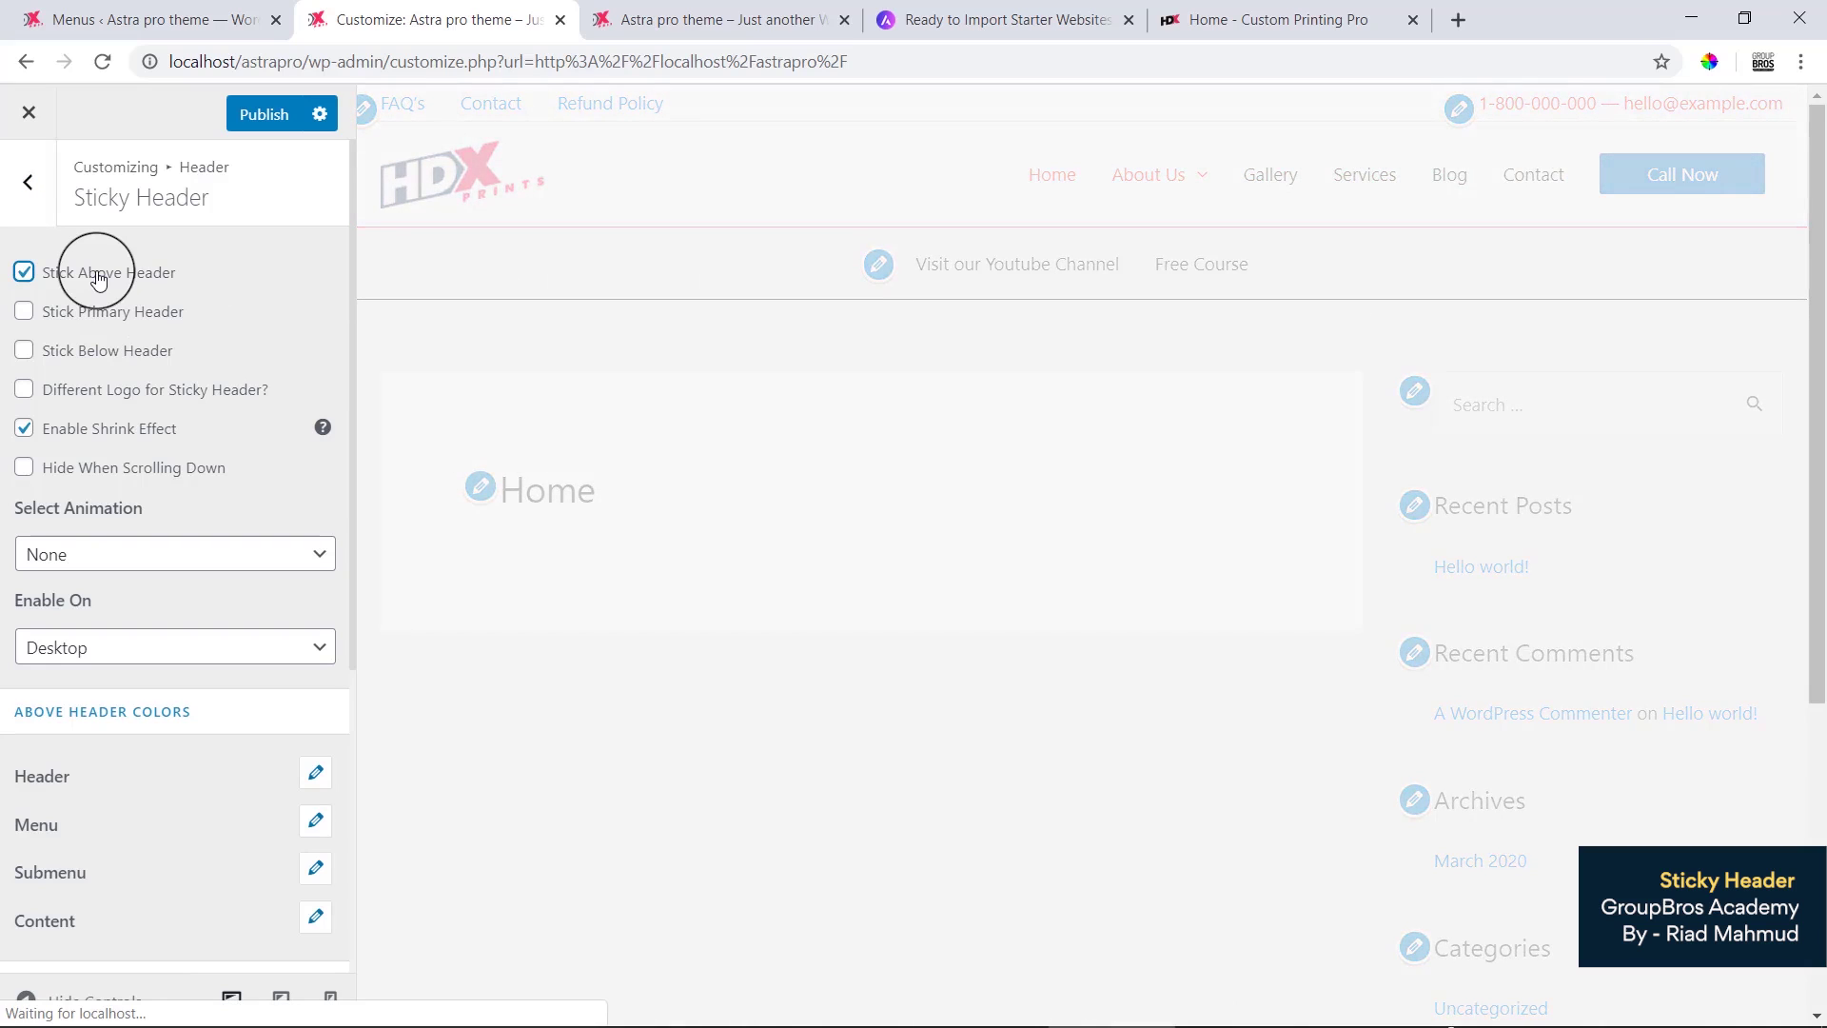
scroll(914, 489, down, 5)
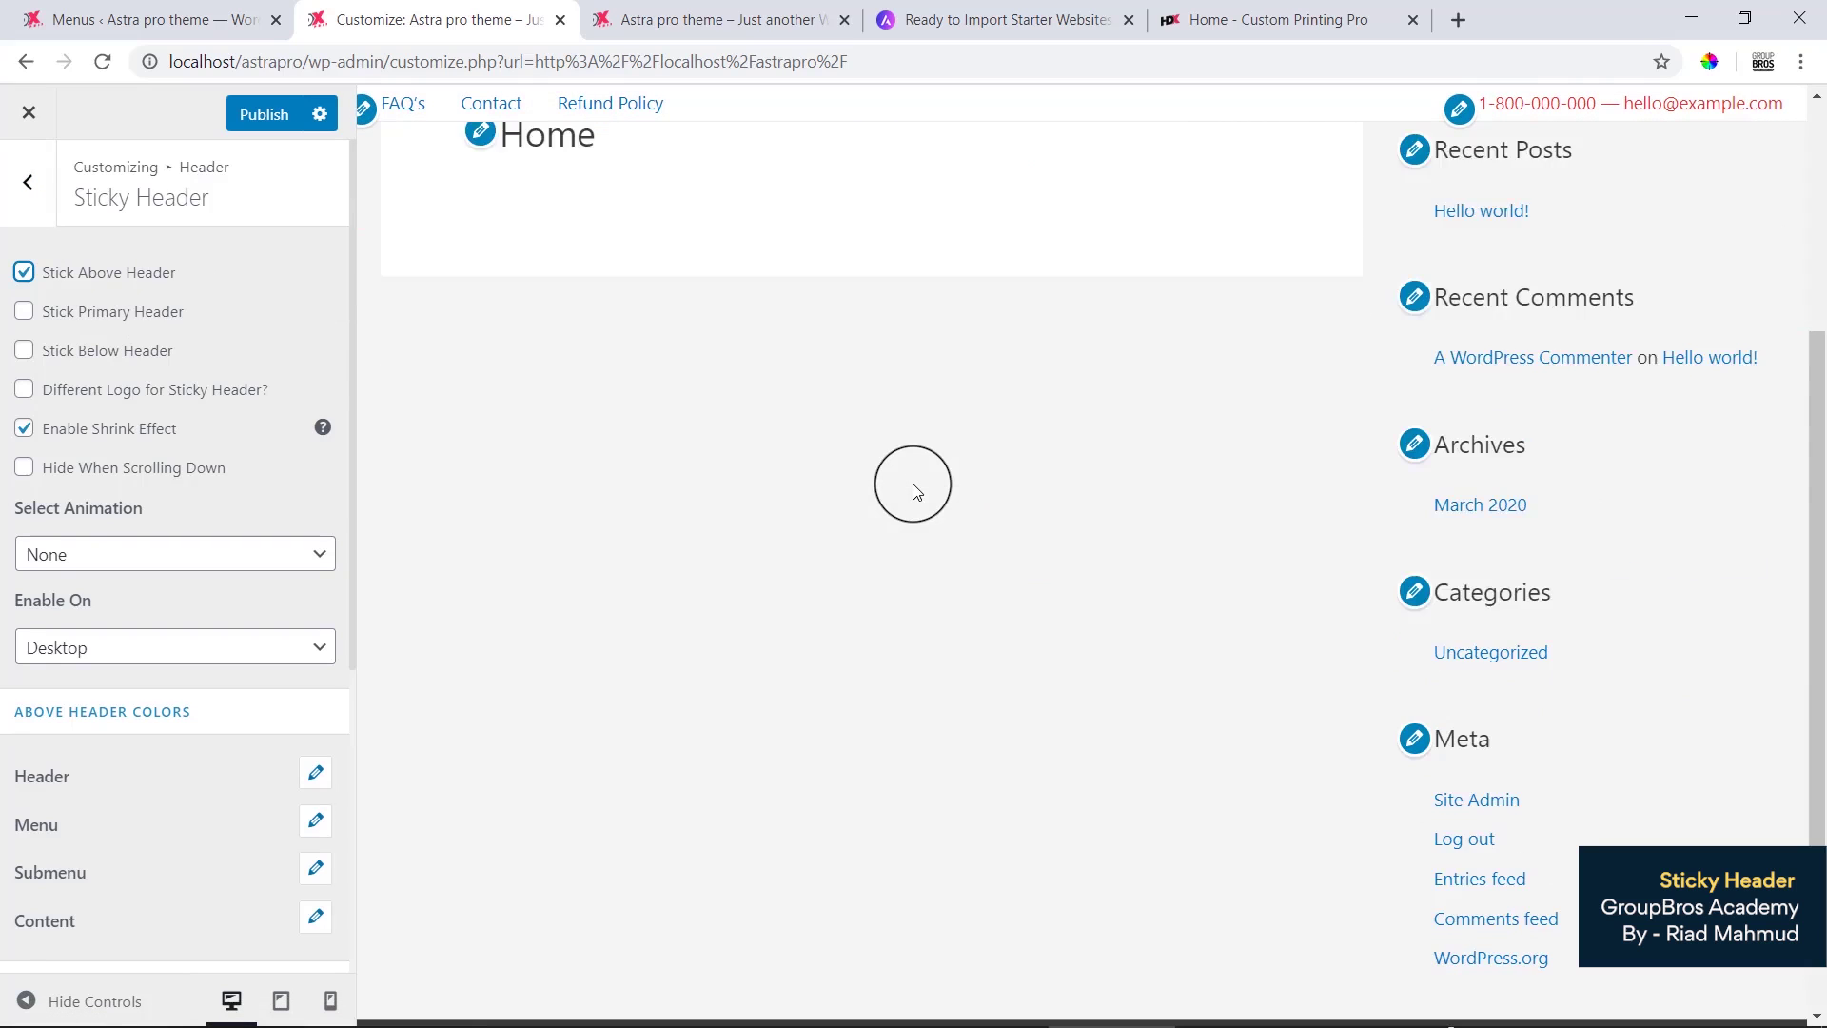
scroll(914, 489, up, 4)
scroll(915, 489, down, 4)
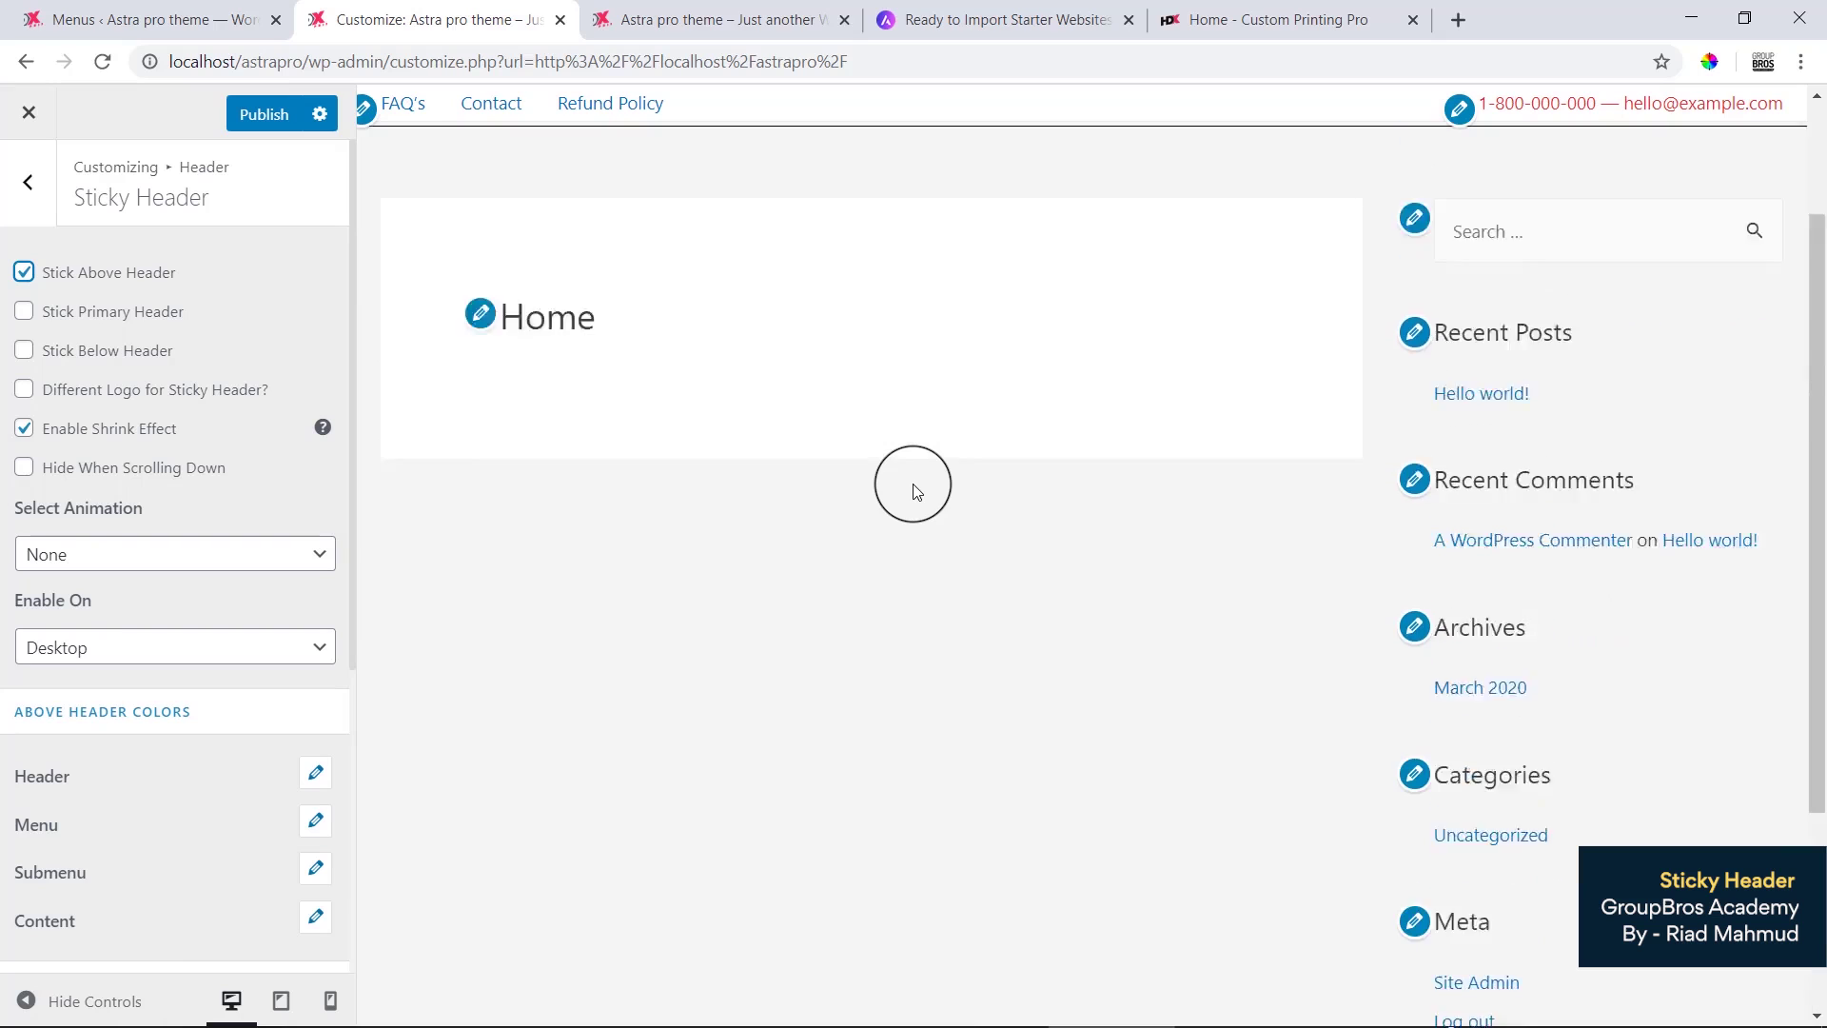
Step: Examine how the above header behaves while scrolling the full-width preview with the customizer controls hidden, and restore the controls
click(27, 1000)
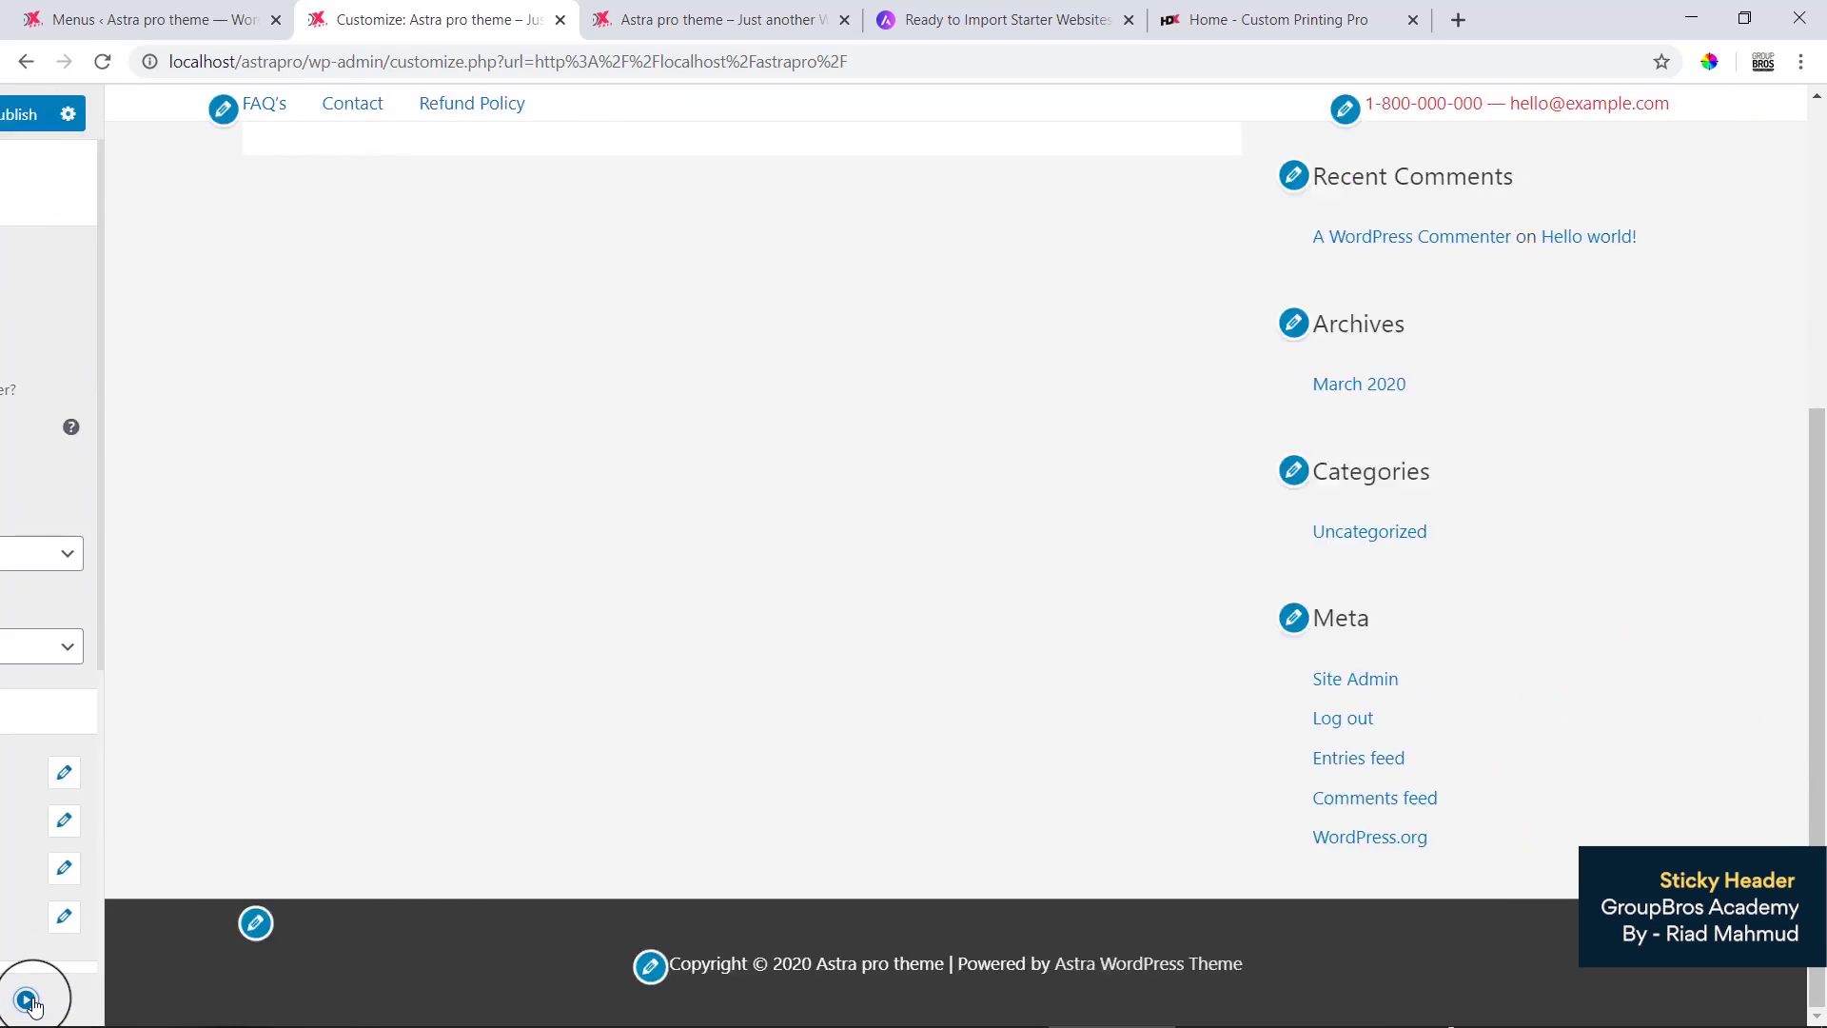
scroll(740, 596, up, 4)
scroll(741, 595, down, 4)
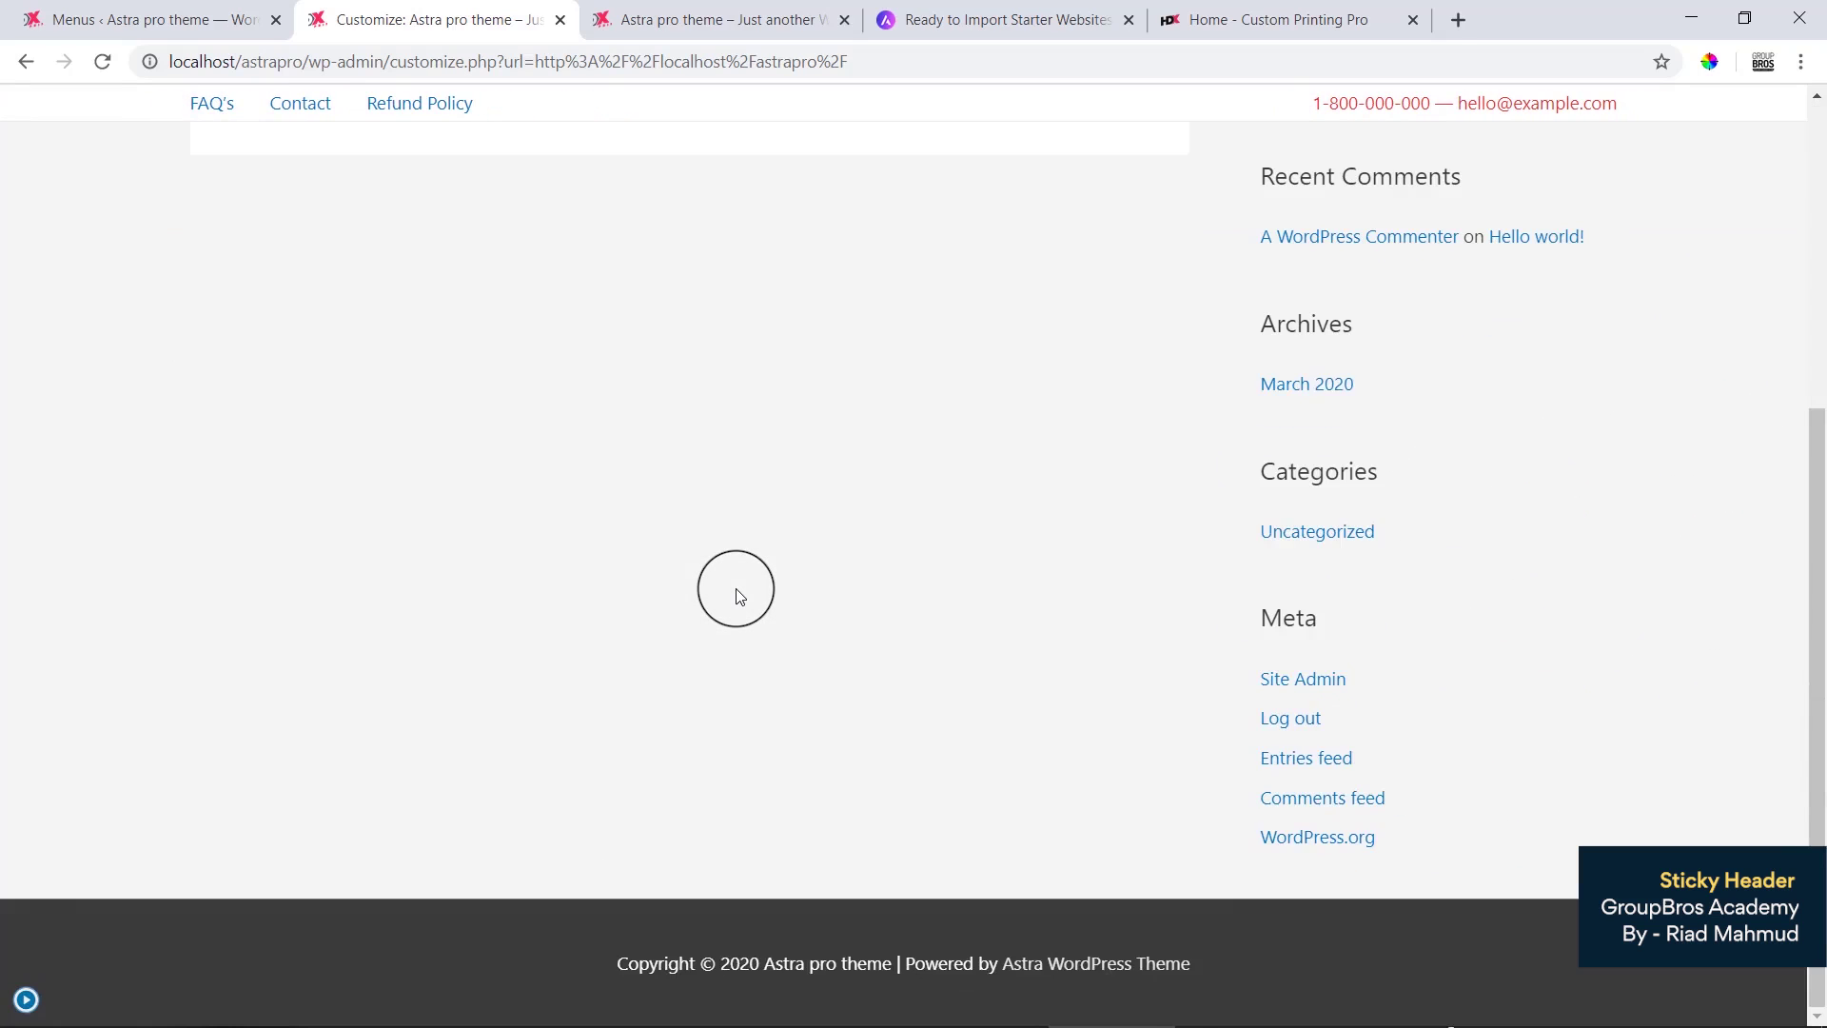
scroll(740, 596, up, 4)
scroll(740, 596, down, 4)
scroll(738, 596, up, 1)
scroll(752, 581, down, 1)
click(21, 999)
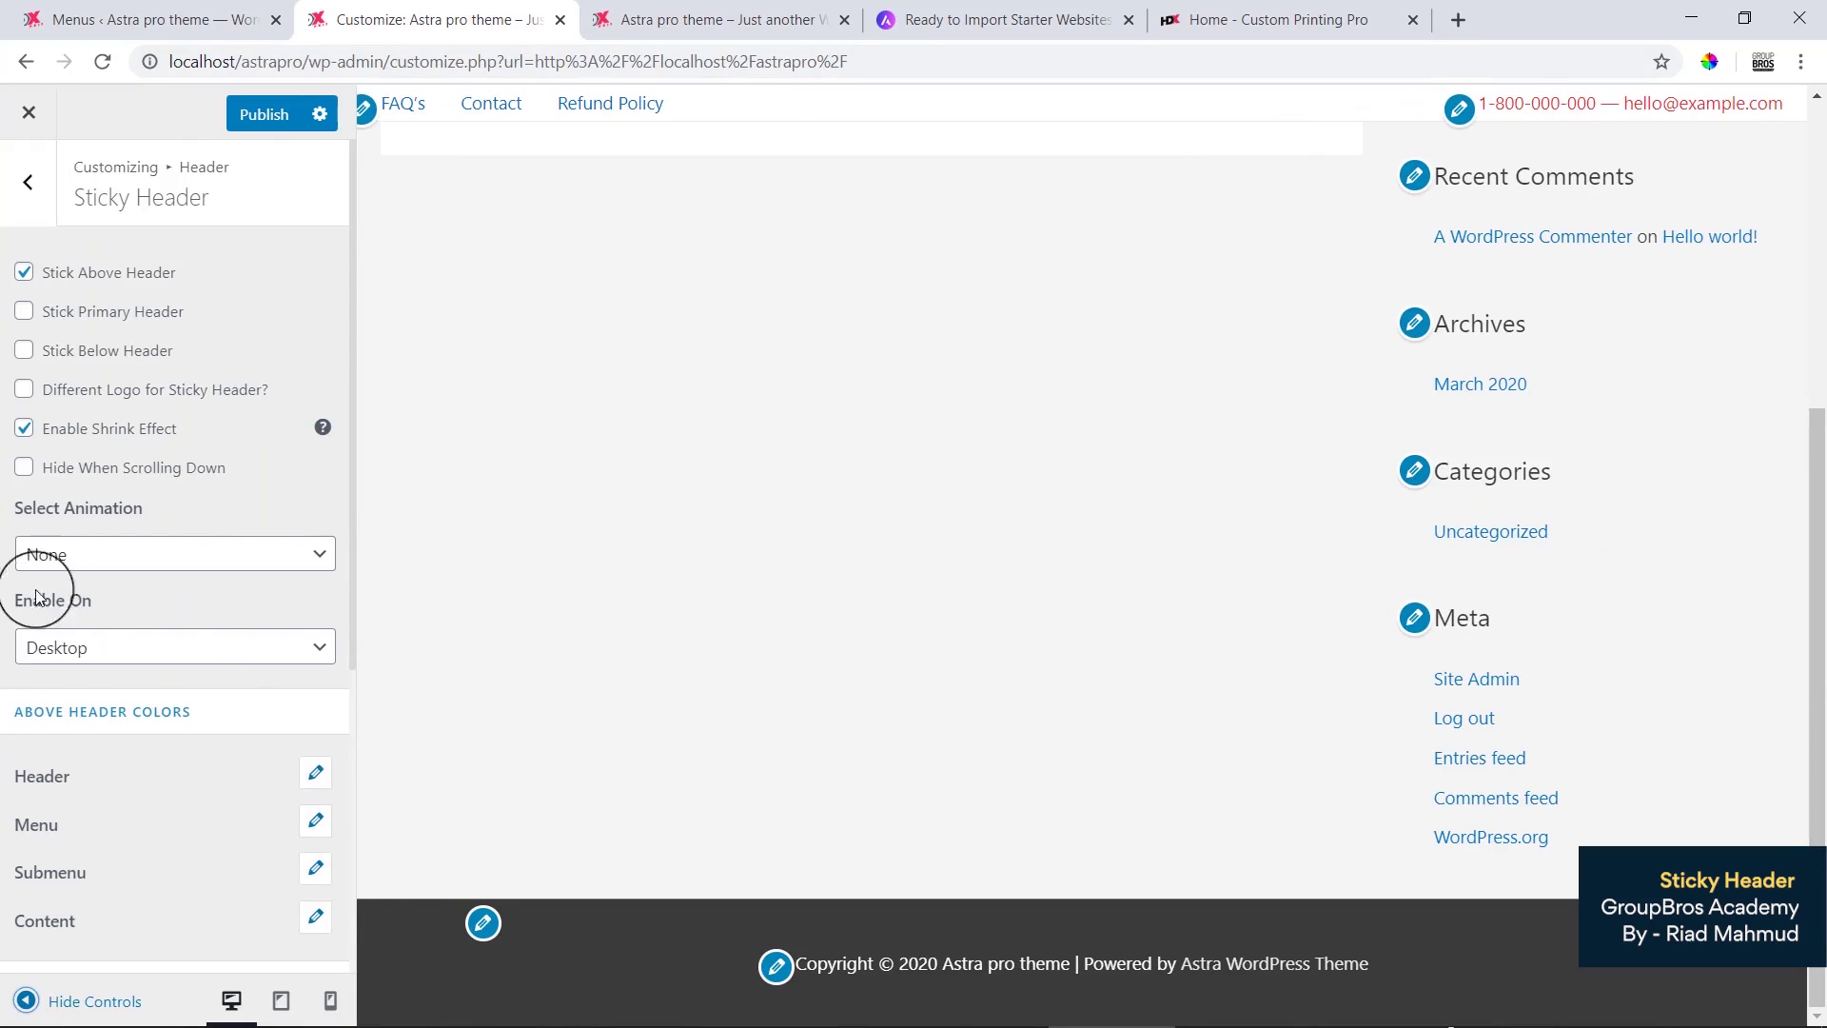
Step: Disable Stick Above Header and enable Stick Primary Header instead
click(144, 286)
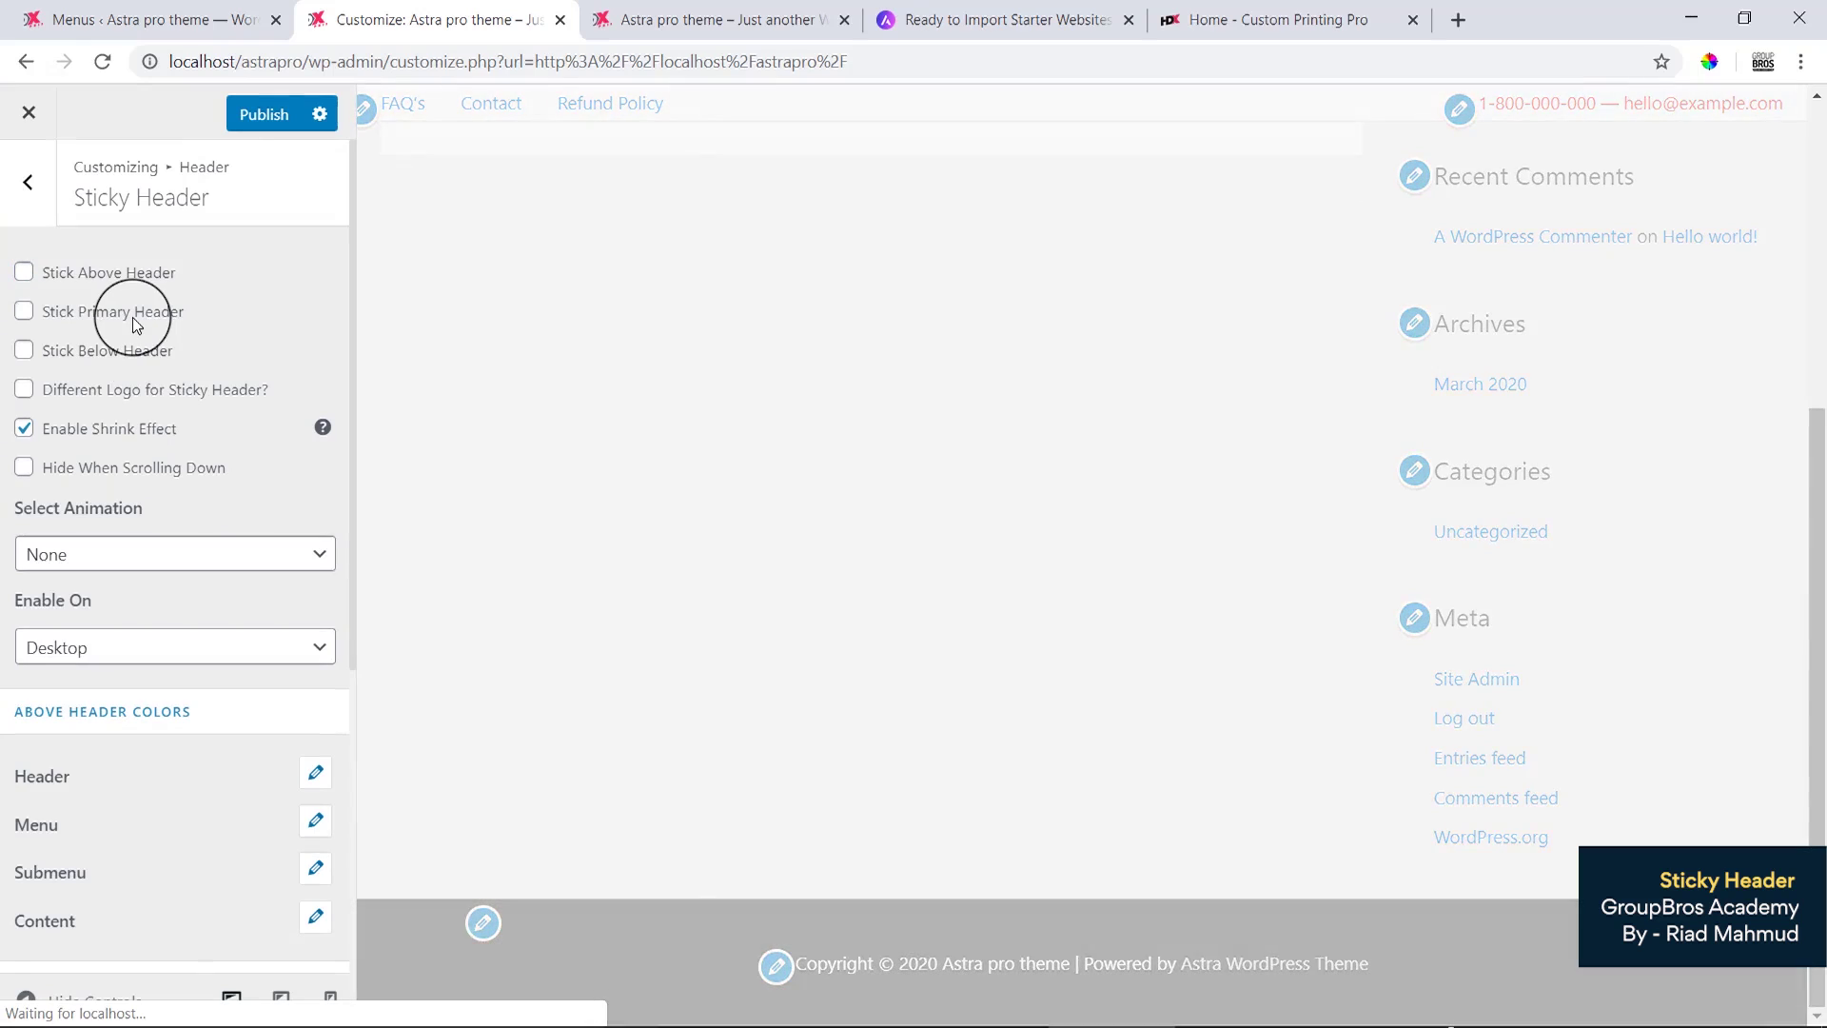
click(133, 318)
scroll(764, 476, up, 10)
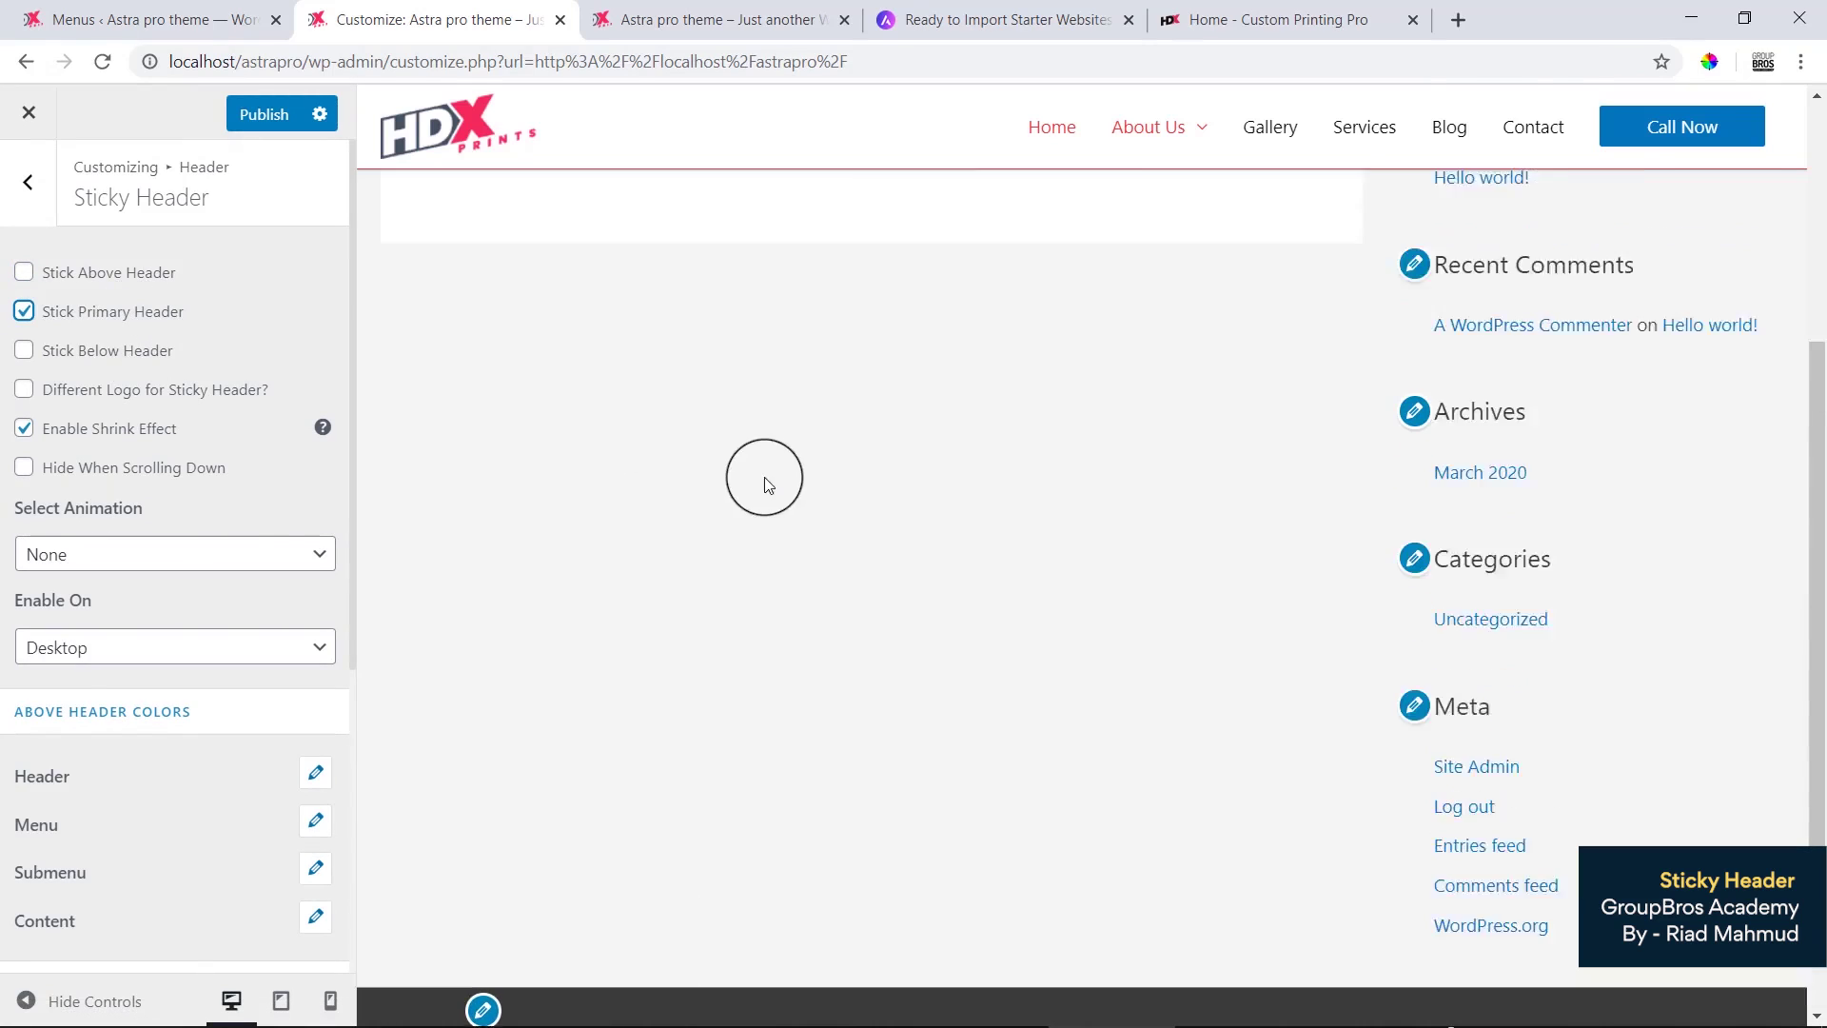
Step: Examine how the sticky primary header behaves while scrolling the full-width preview, and bring the customizer controls back
click(29, 1001)
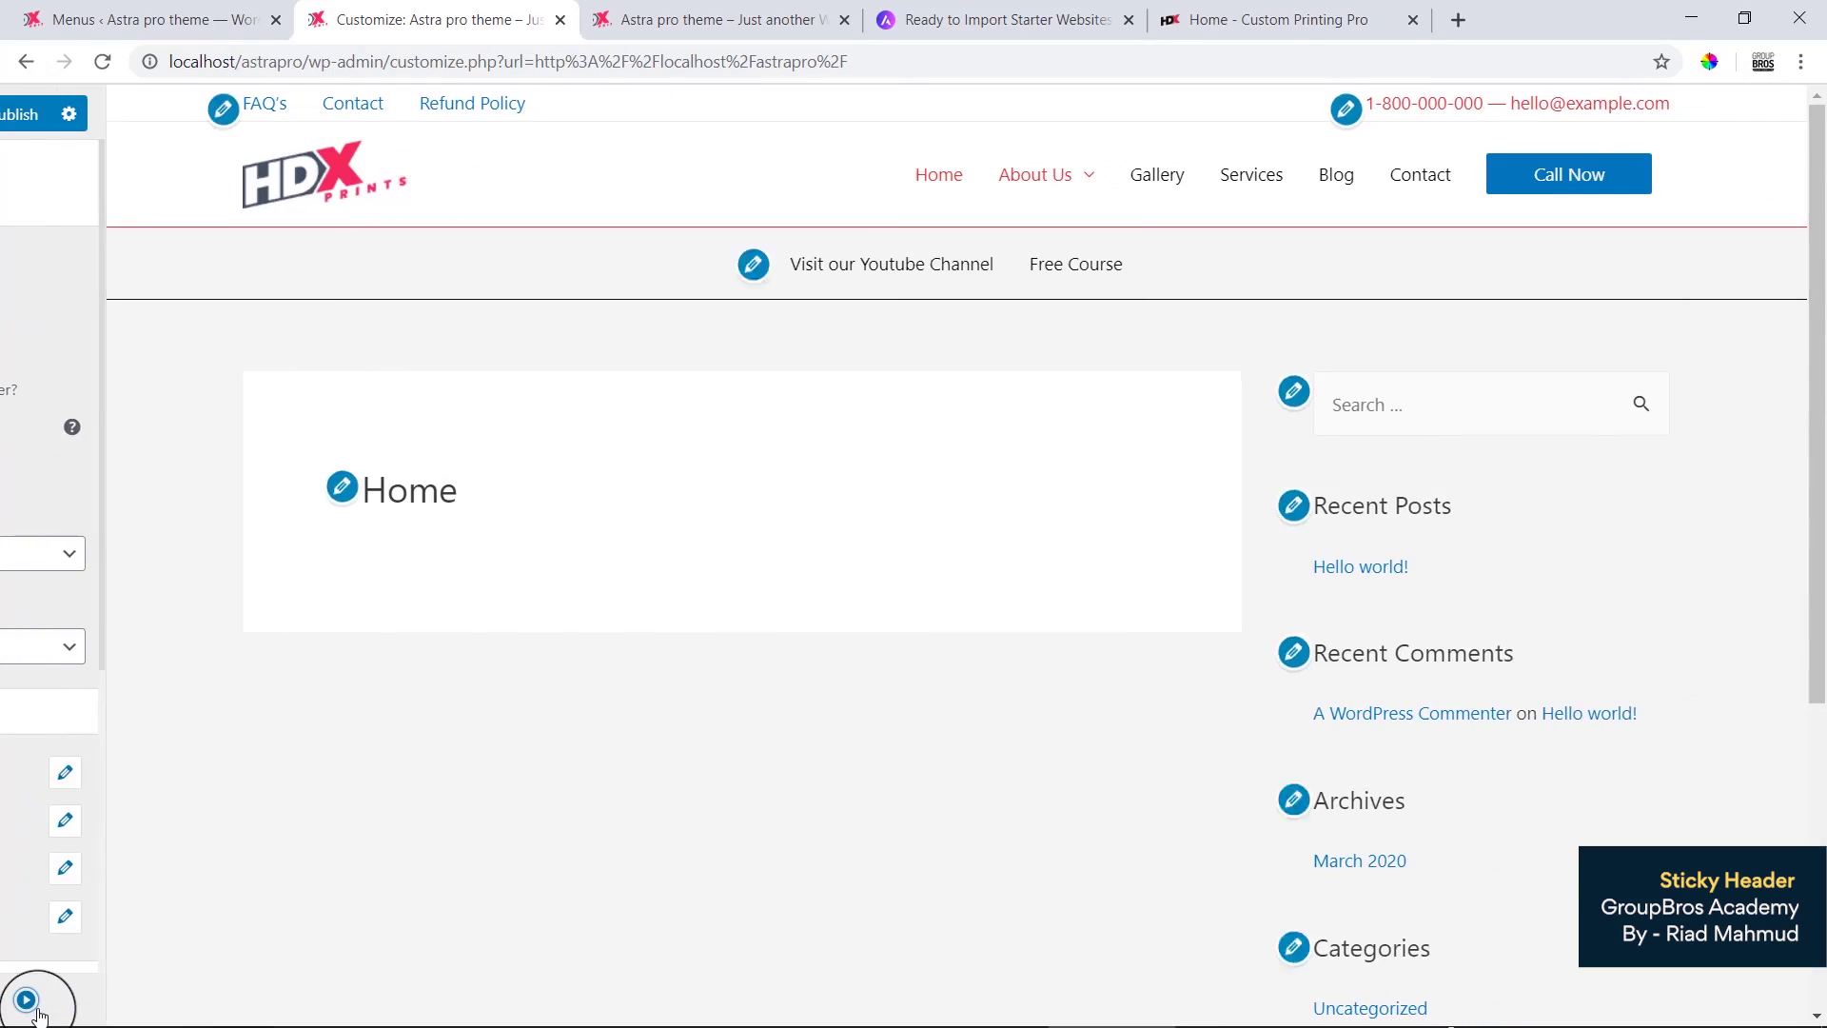
scroll(713, 481, down, 4)
scroll(717, 481, down, 1)
scroll(716, 481, up, 3)
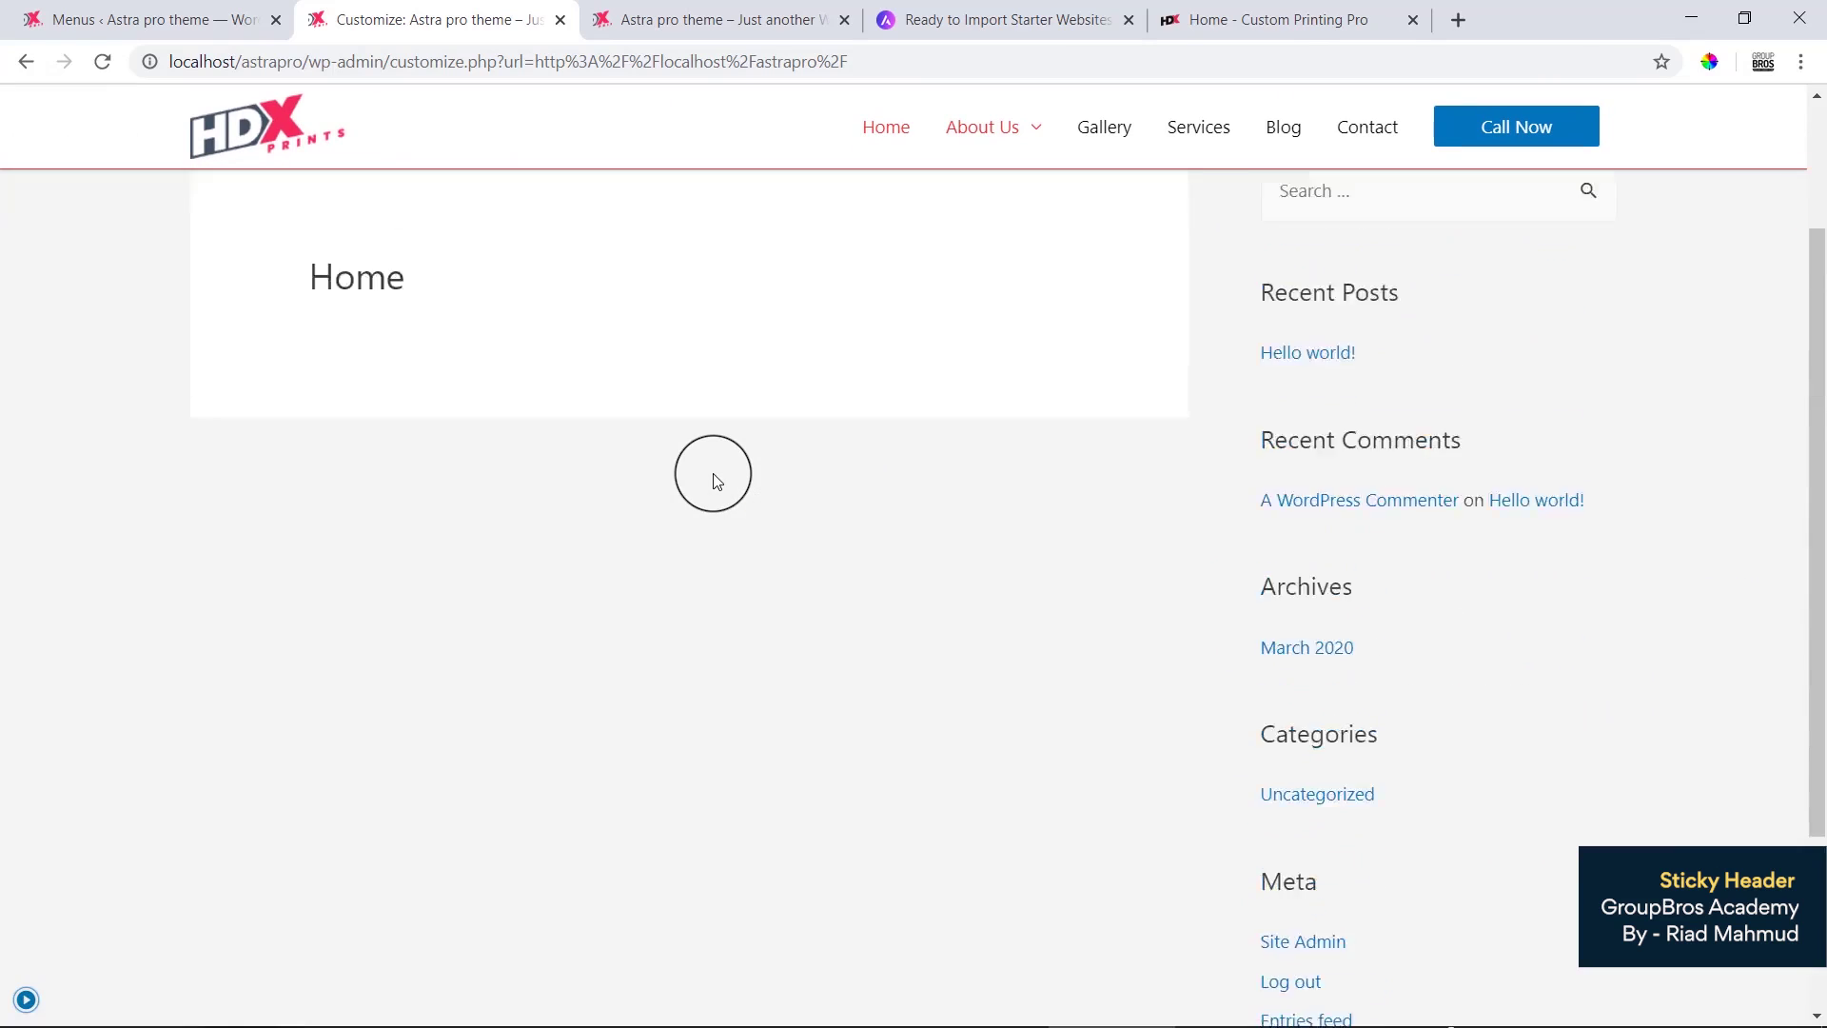
scroll(716, 480, down, 3)
scroll(717, 481, up, 2)
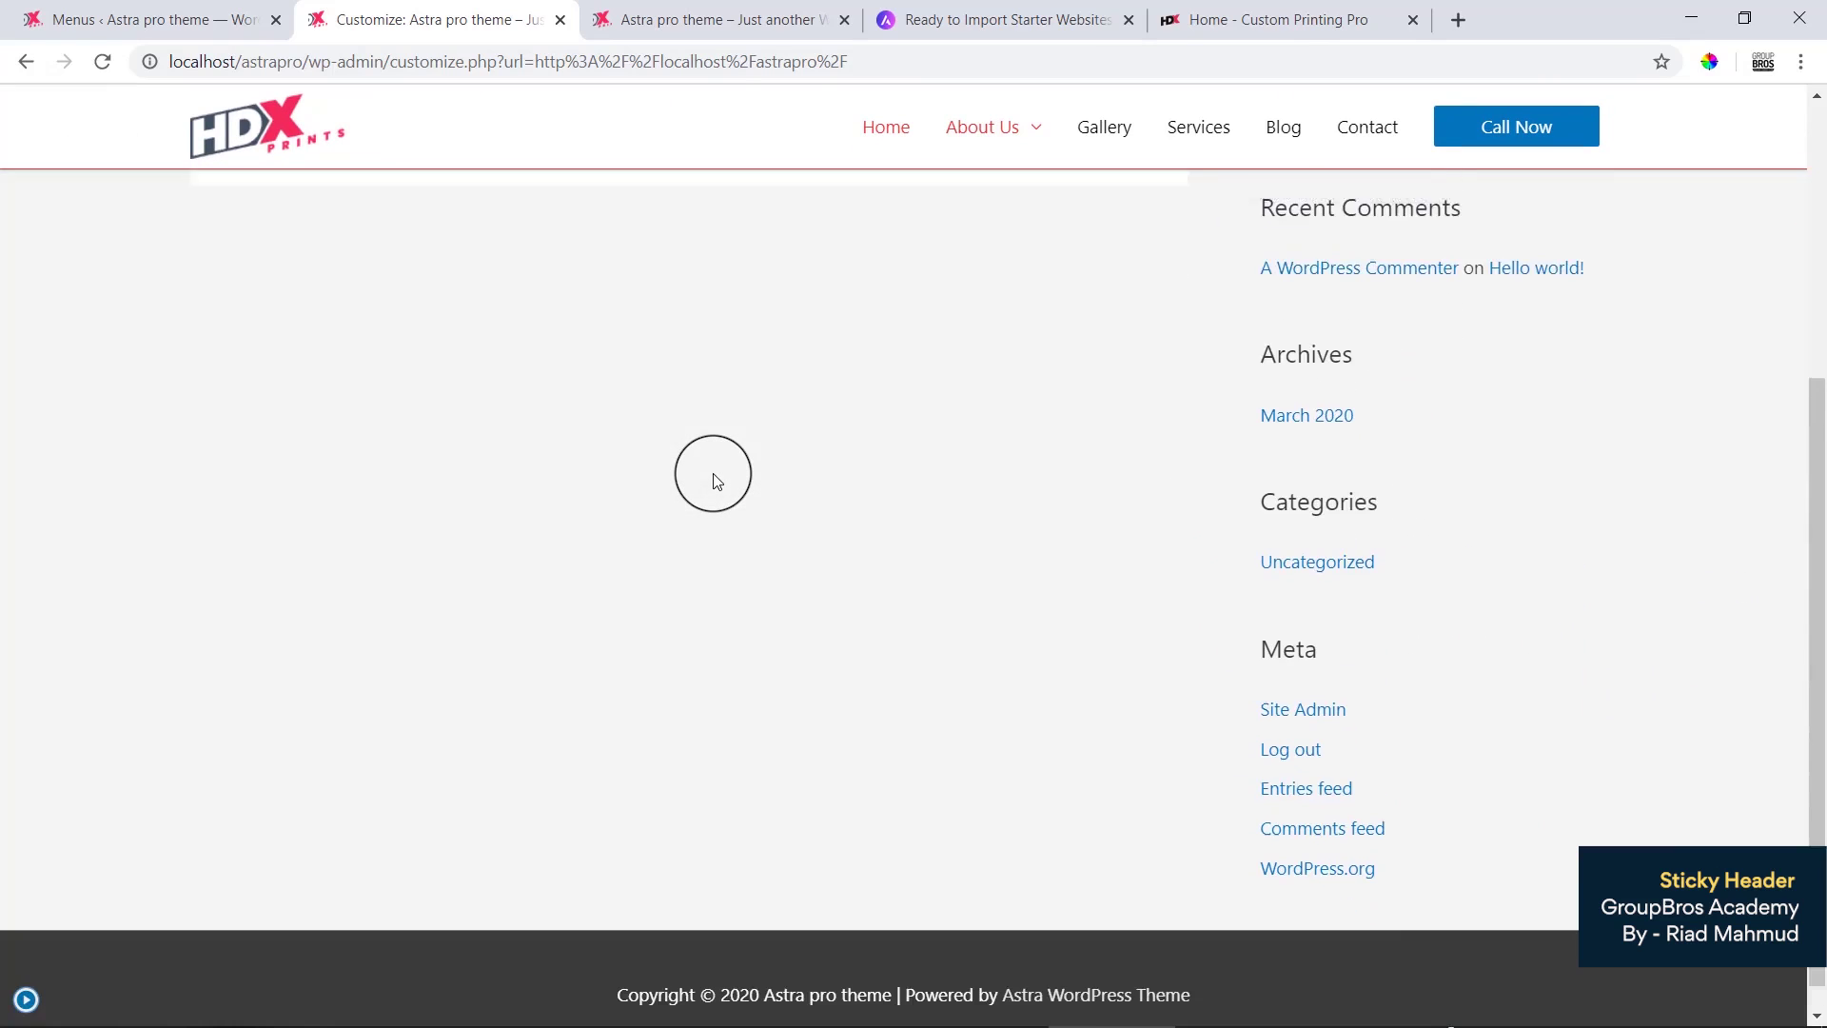
scroll(717, 481, down, 2)
scroll(716, 480, up, 3)
scroll(717, 481, down, 3)
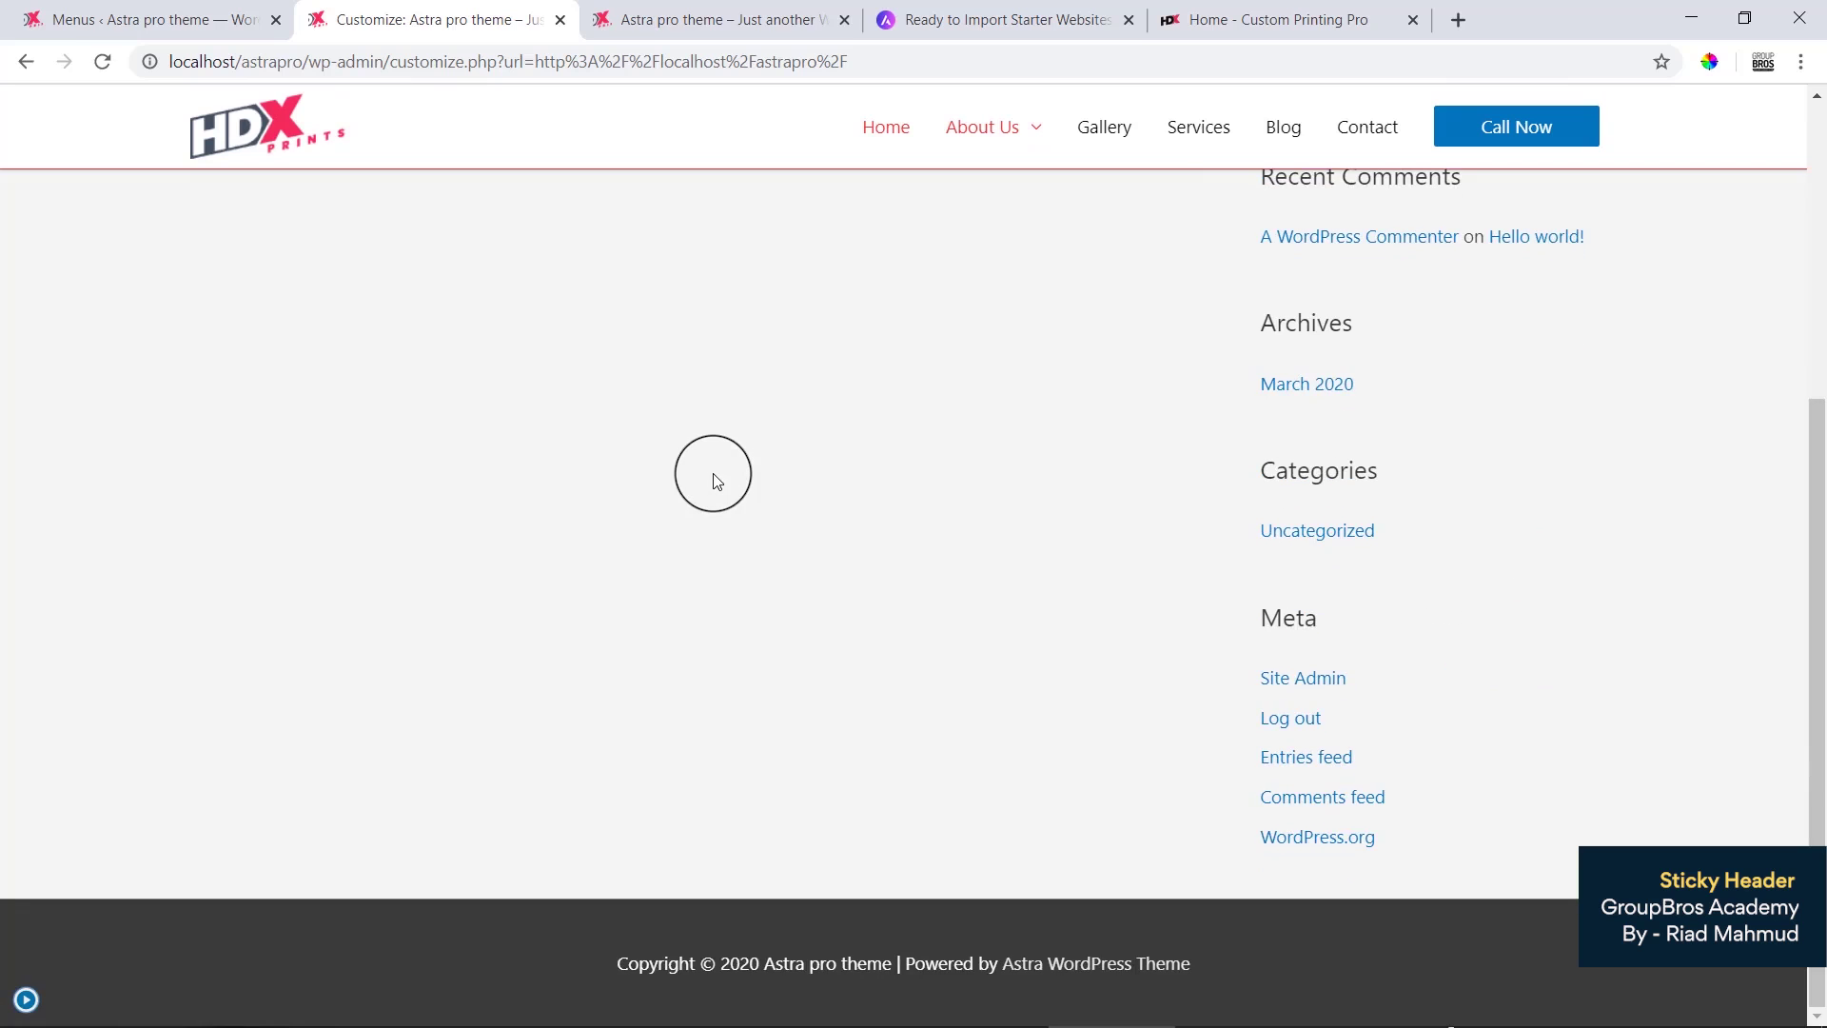
scroll(717, 481, up, 4)
scroll(717, 480, down, 4)
click(19, 1003)
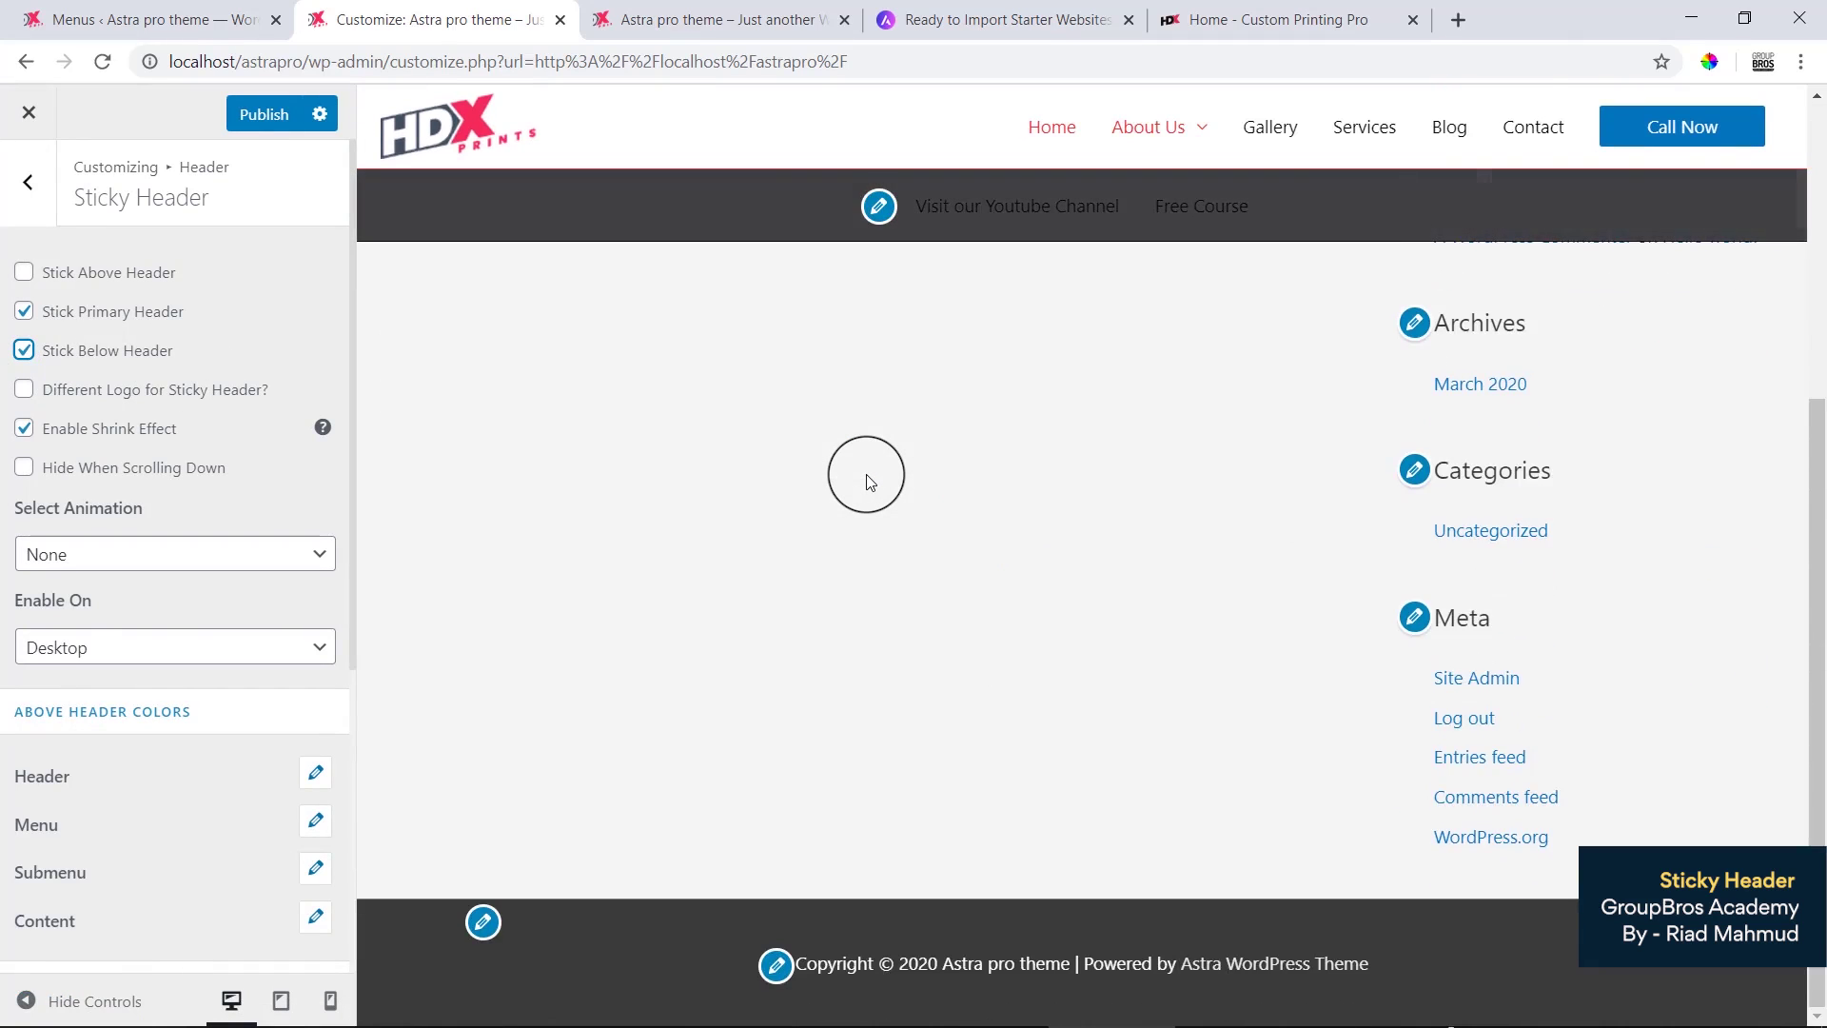
Step: Try the Stick Below Header option in the scrolled preview, and turn it off again
scroll(866, 481, down, 2)
click(92, 365)
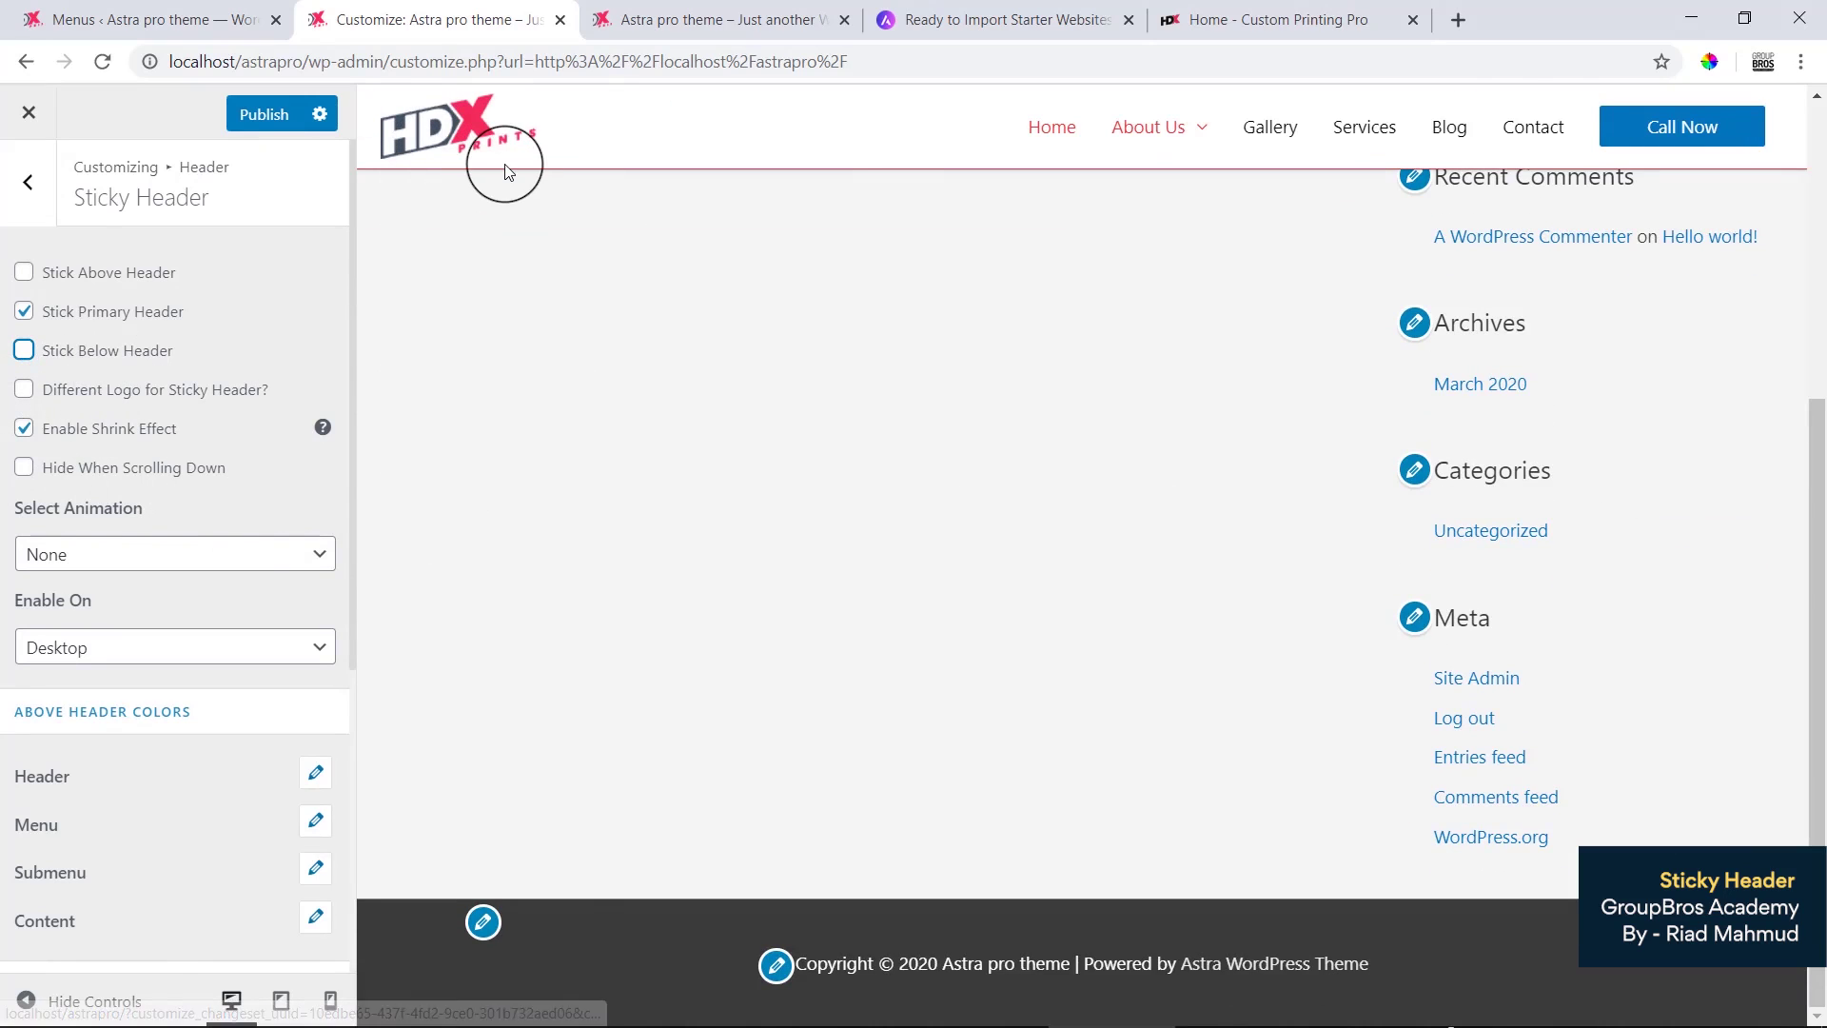
Step: Check the primary header's shrink effect when scrolling between page top and footer in the full-width preview, and restore the controls
click(25, 1000)
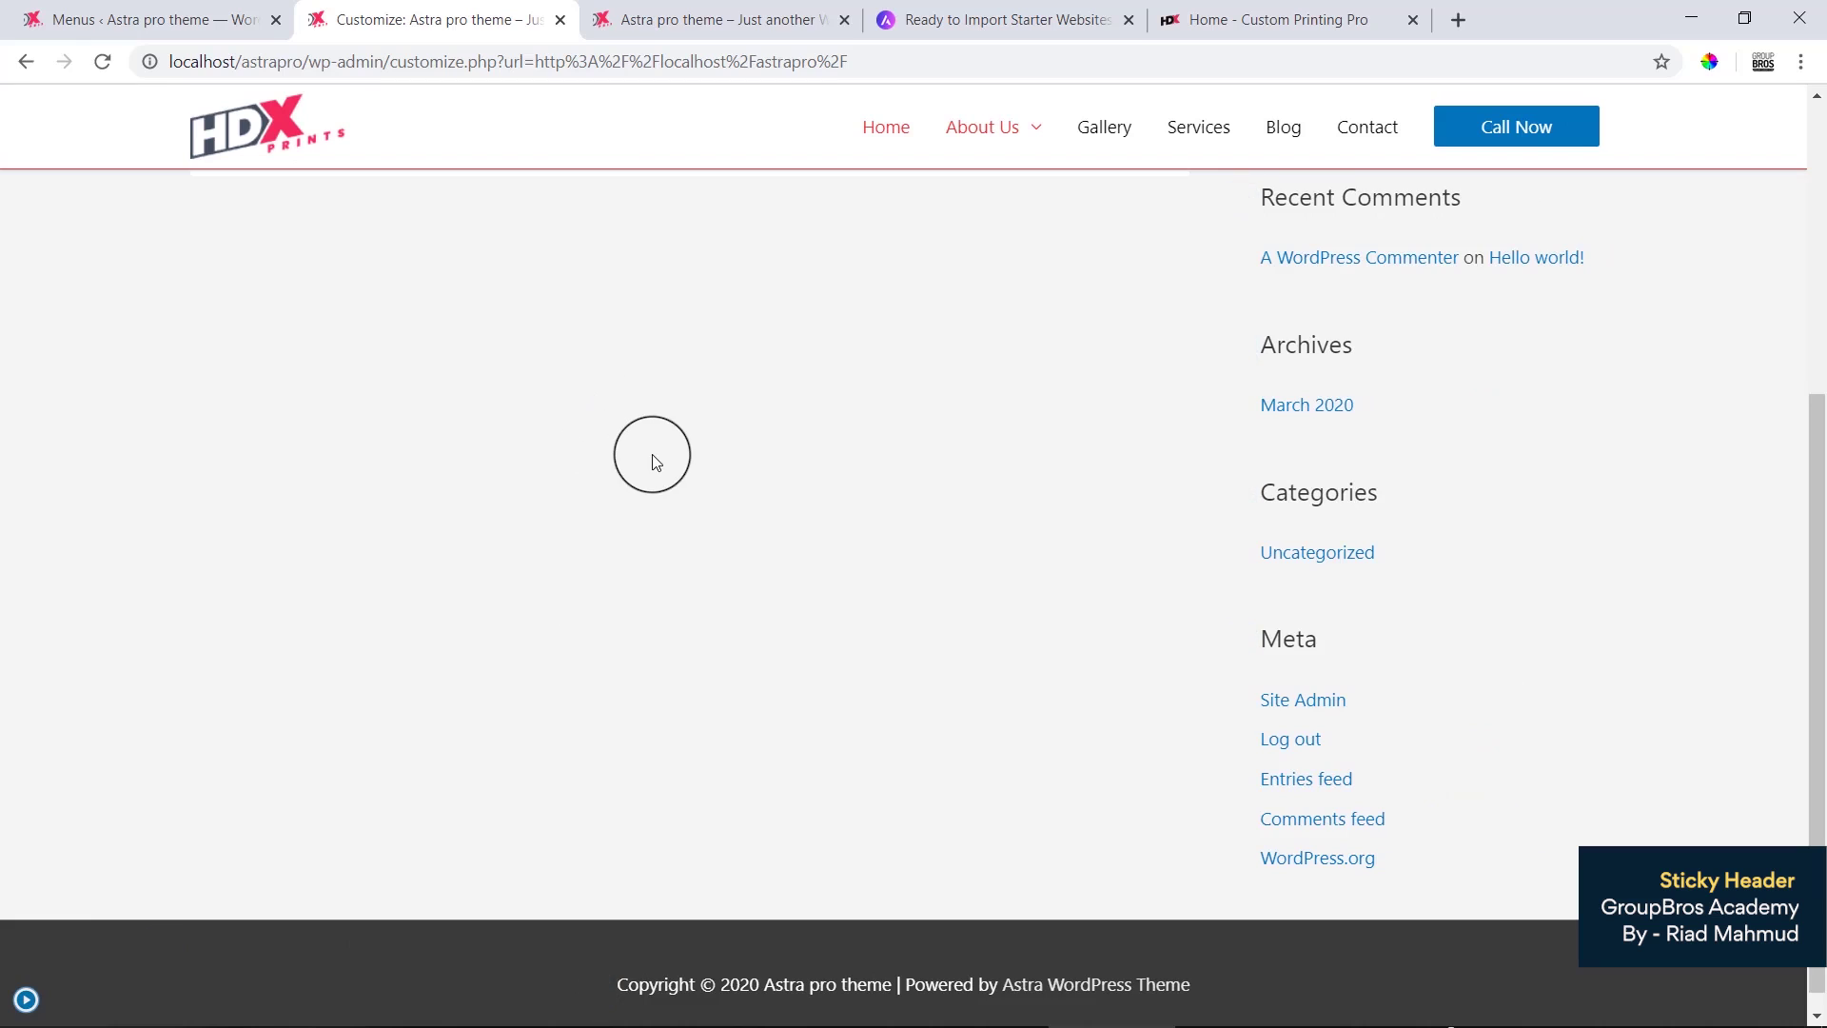
scroll(655, 459, up, 5)
scroll(655, 460, down, 8)
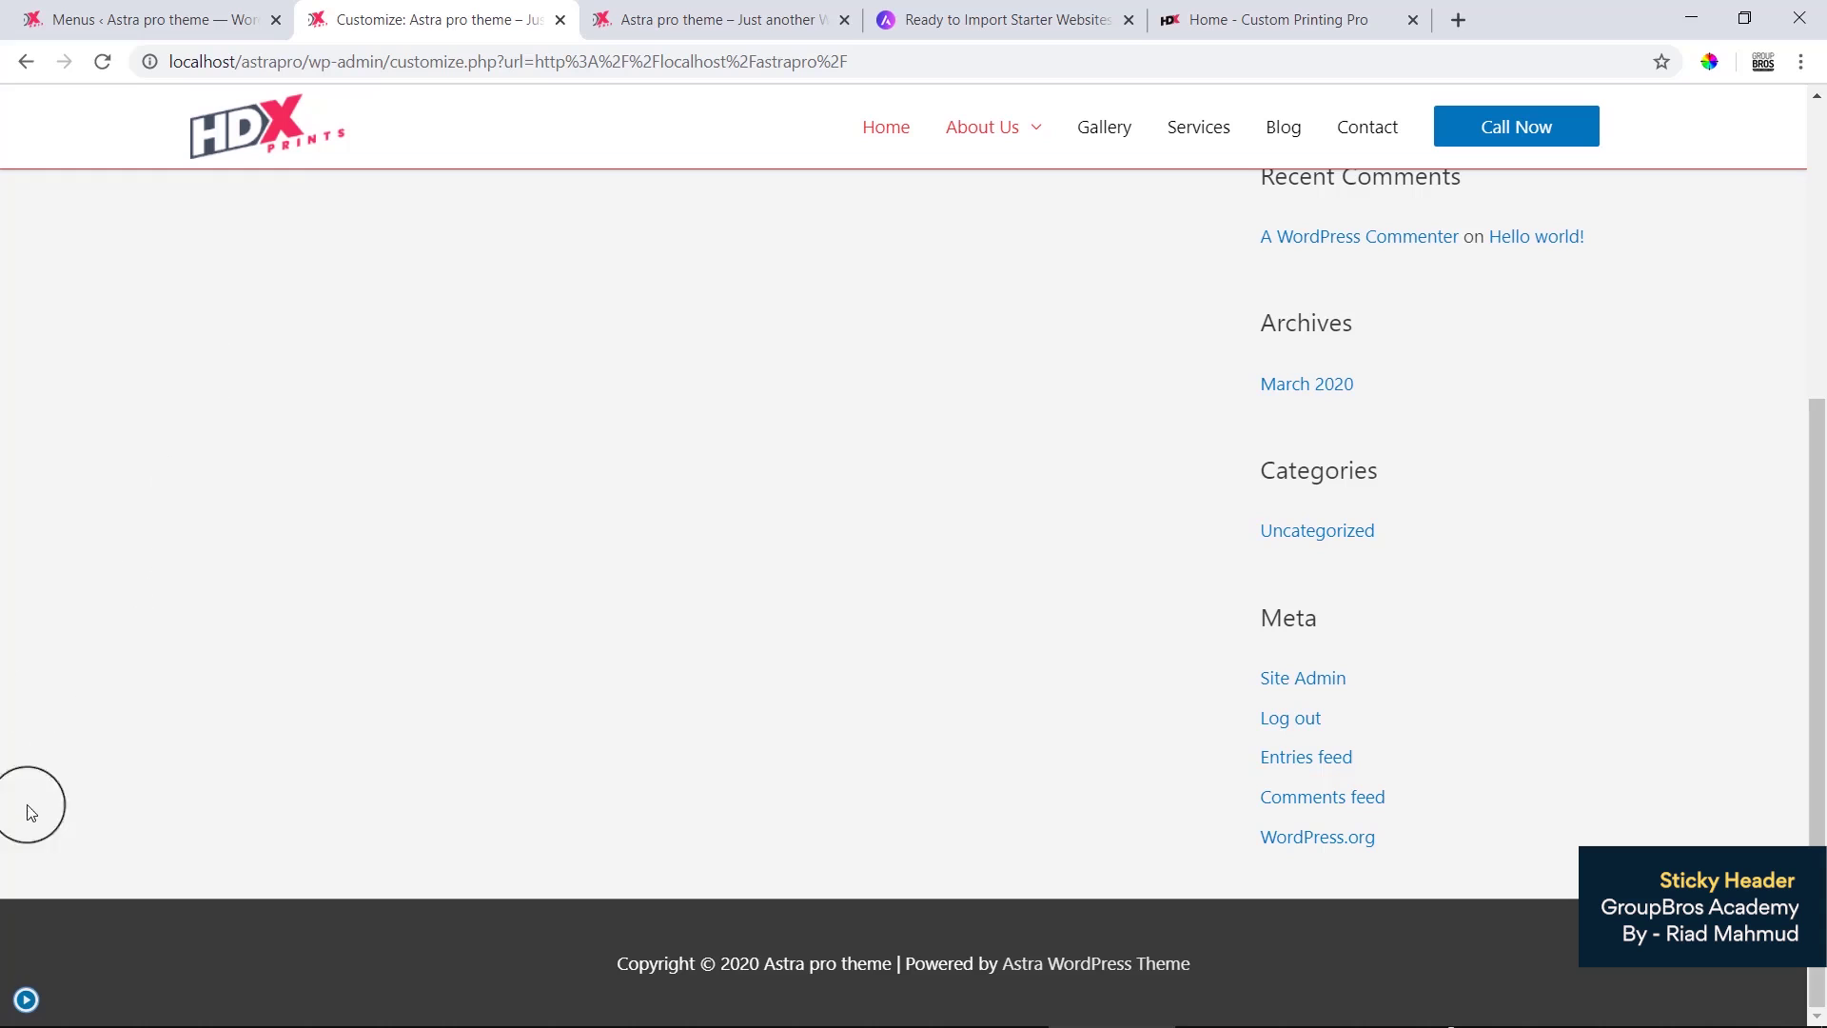
click(19, 1011)
click(19, 1010)
click(26, 999)
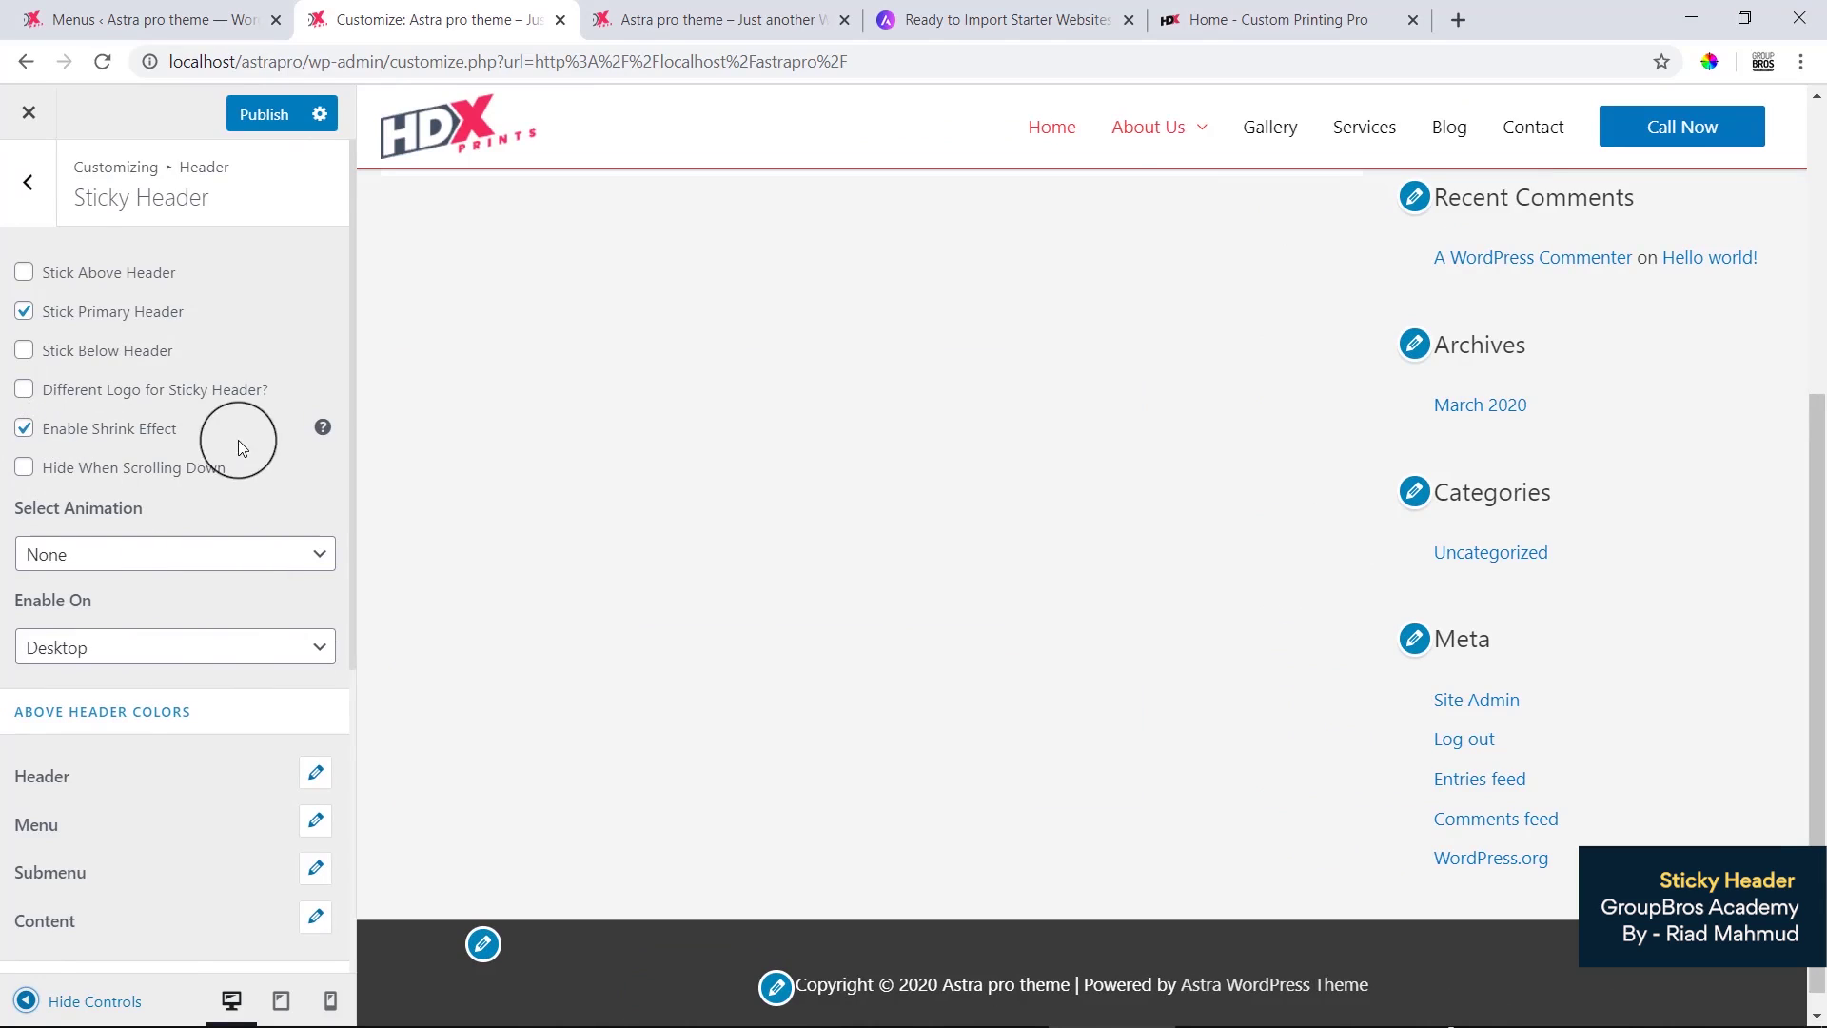
Step: Try Hide When Scrolling Down on the sticky header in the preview, and turn it off again
click(53, 476)
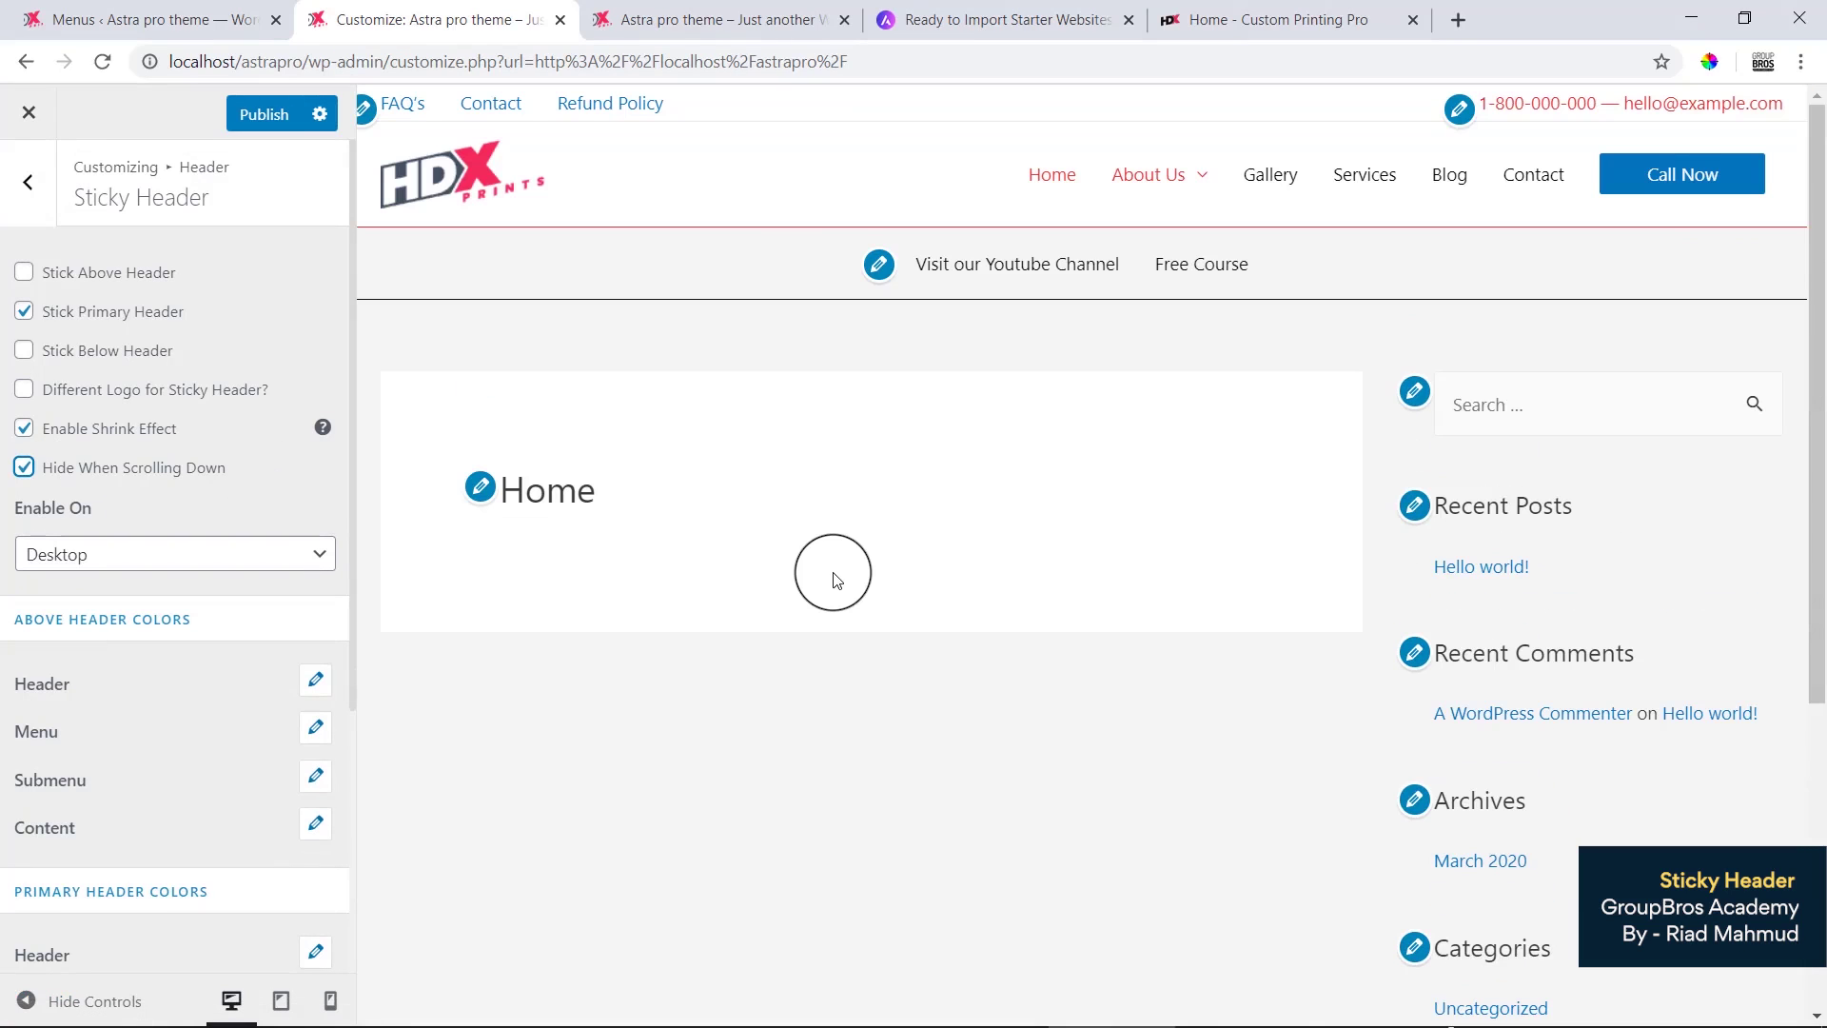
scroll(838, 578, down, 5)
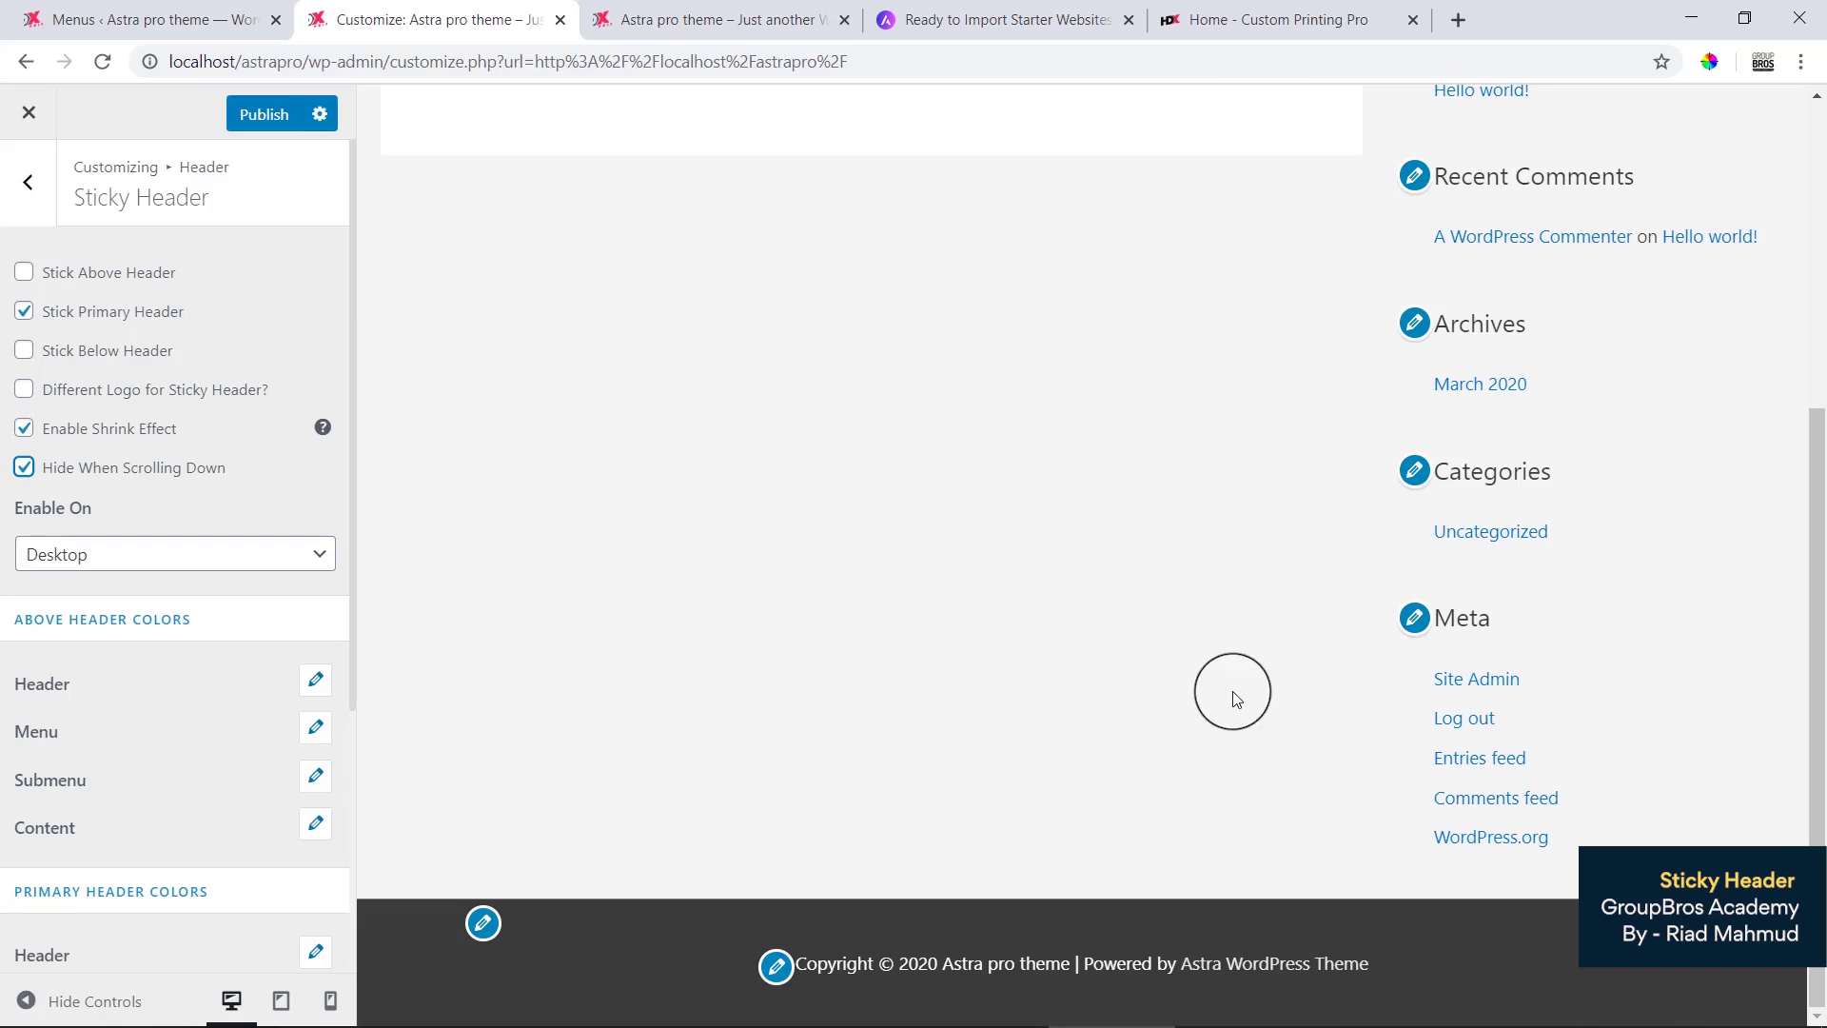
click(53, 469)
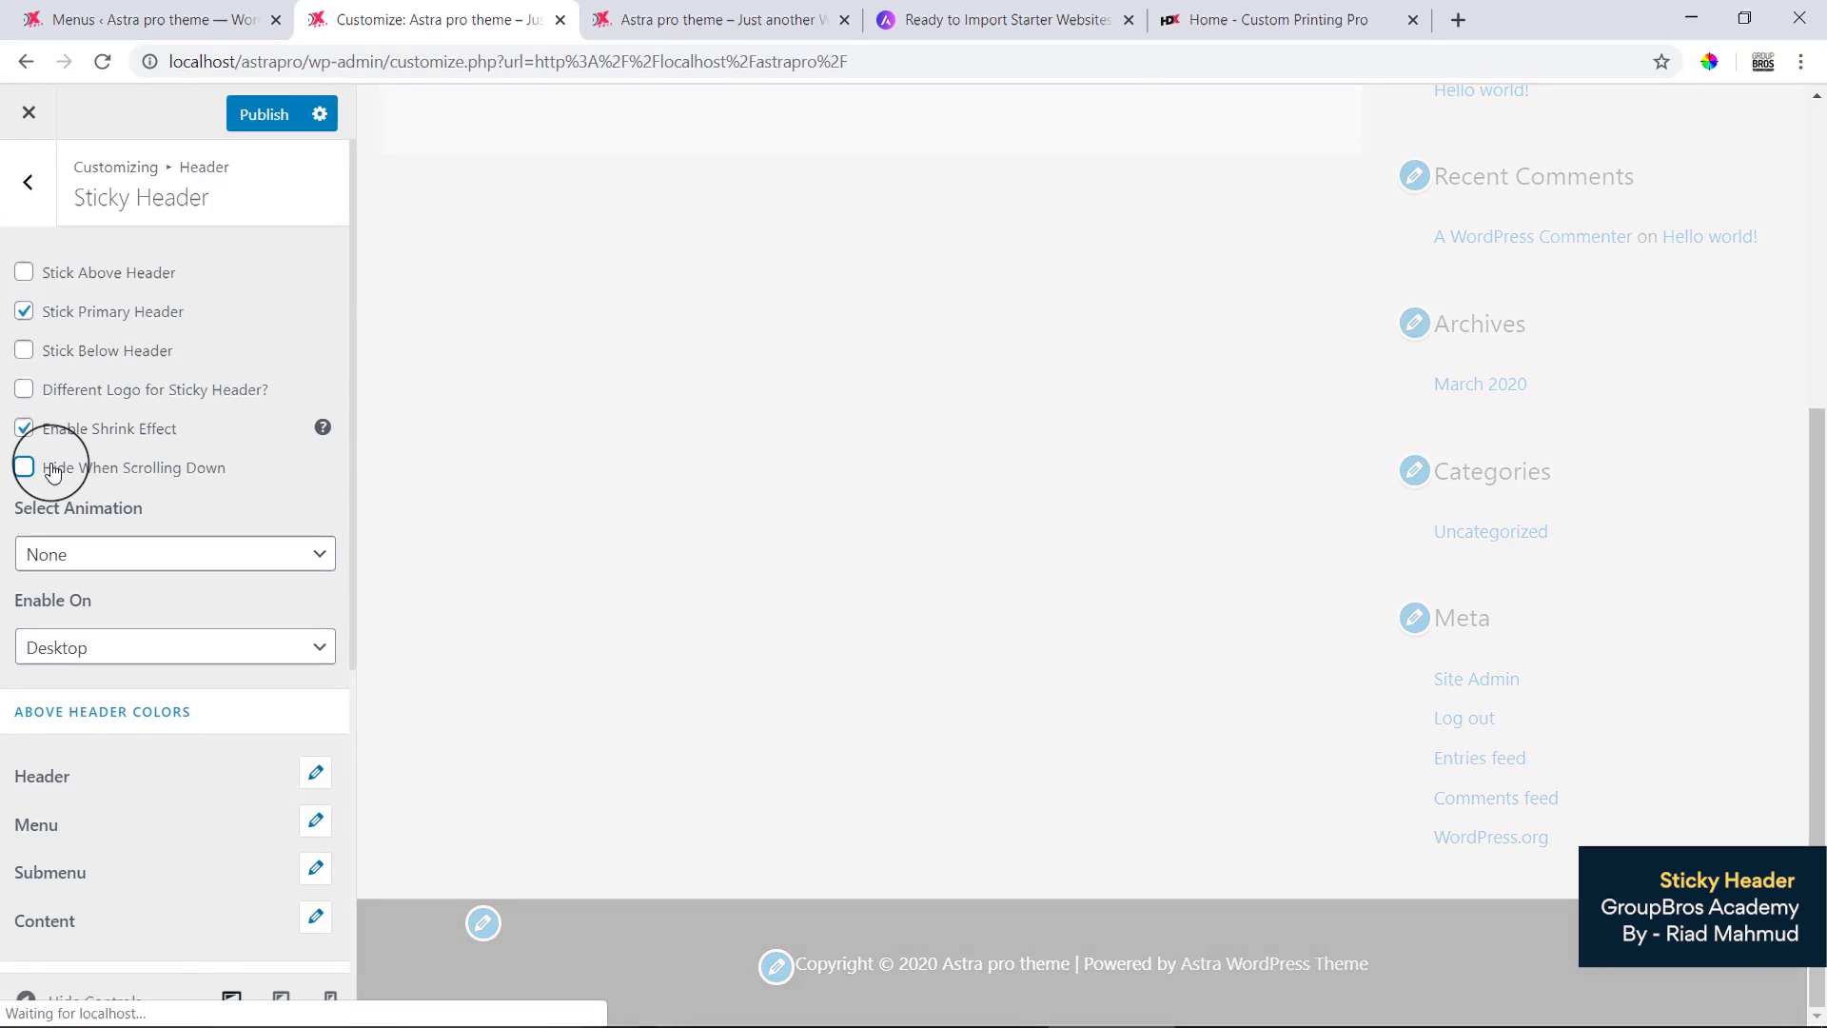
scroll(838, 592, up, 5)
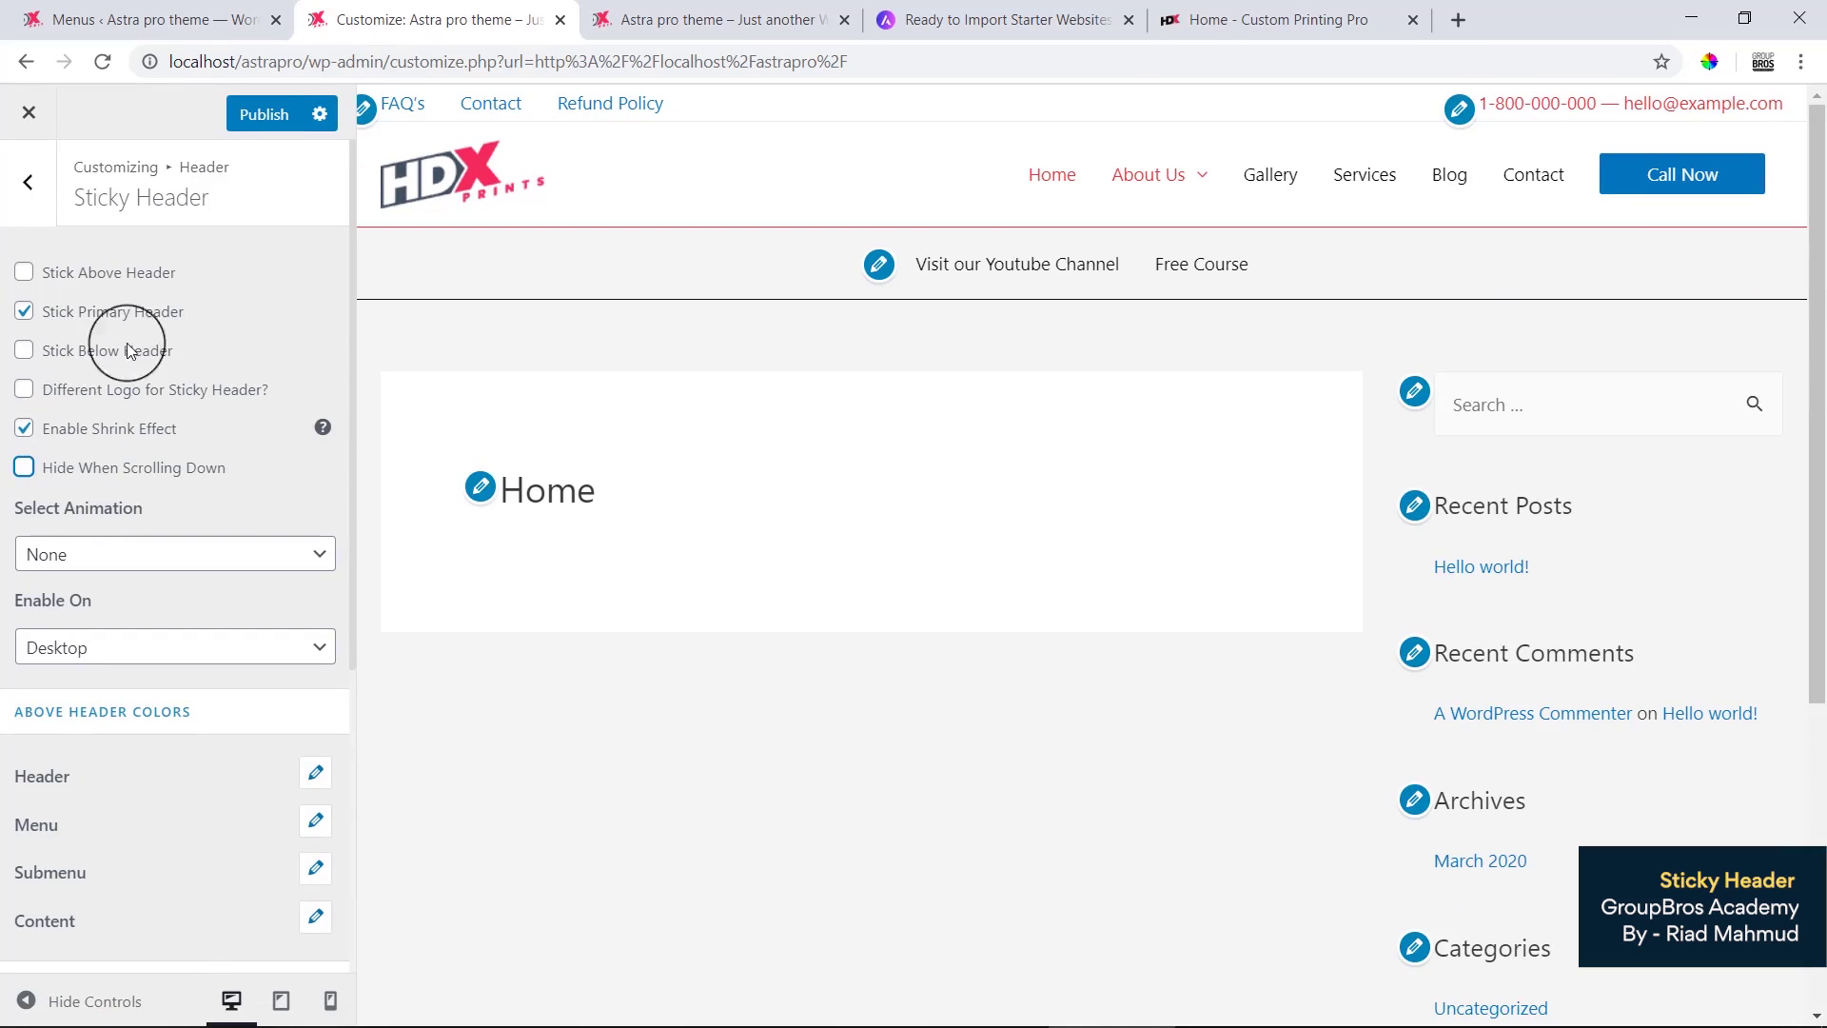
Step: Enable Different Logo for Sticky Header and open the image selection for the sticky logo
click(46, 398)
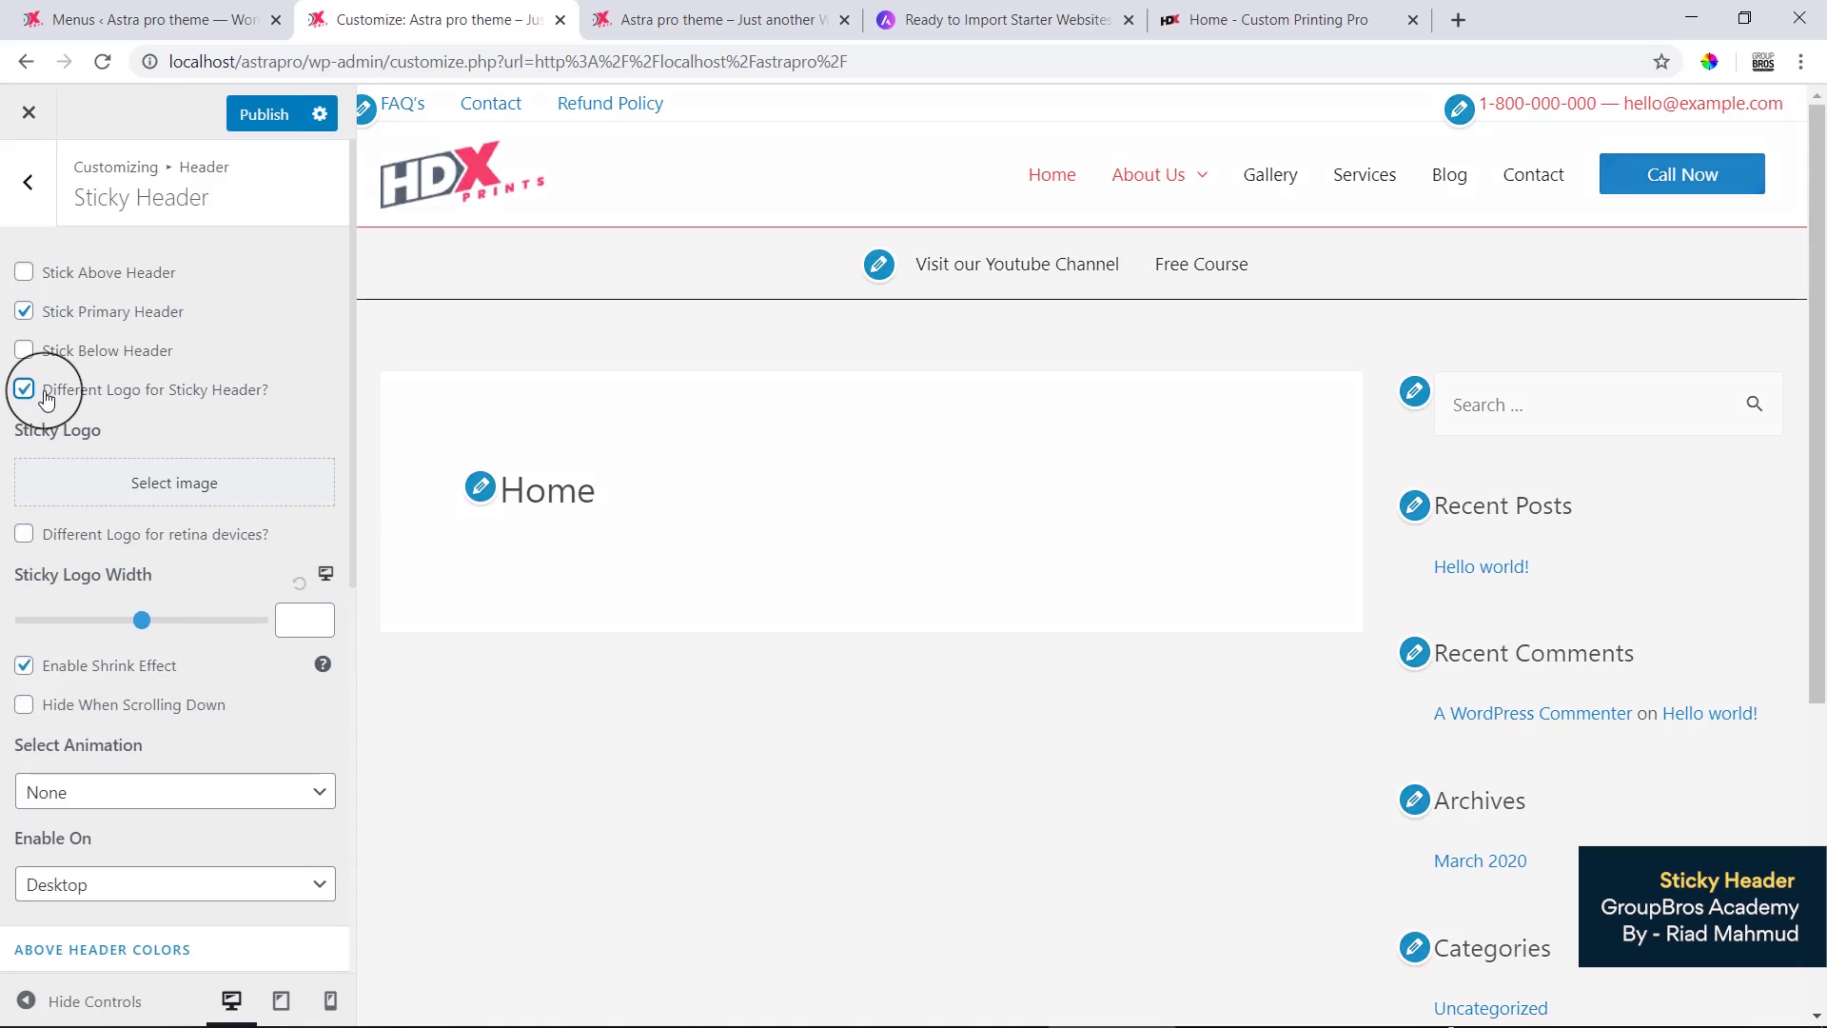
click(184, 507)
Step: Find the Travel Agency template on the Astra ready websites page and open its demo site in a new tab
click(1011, 14)
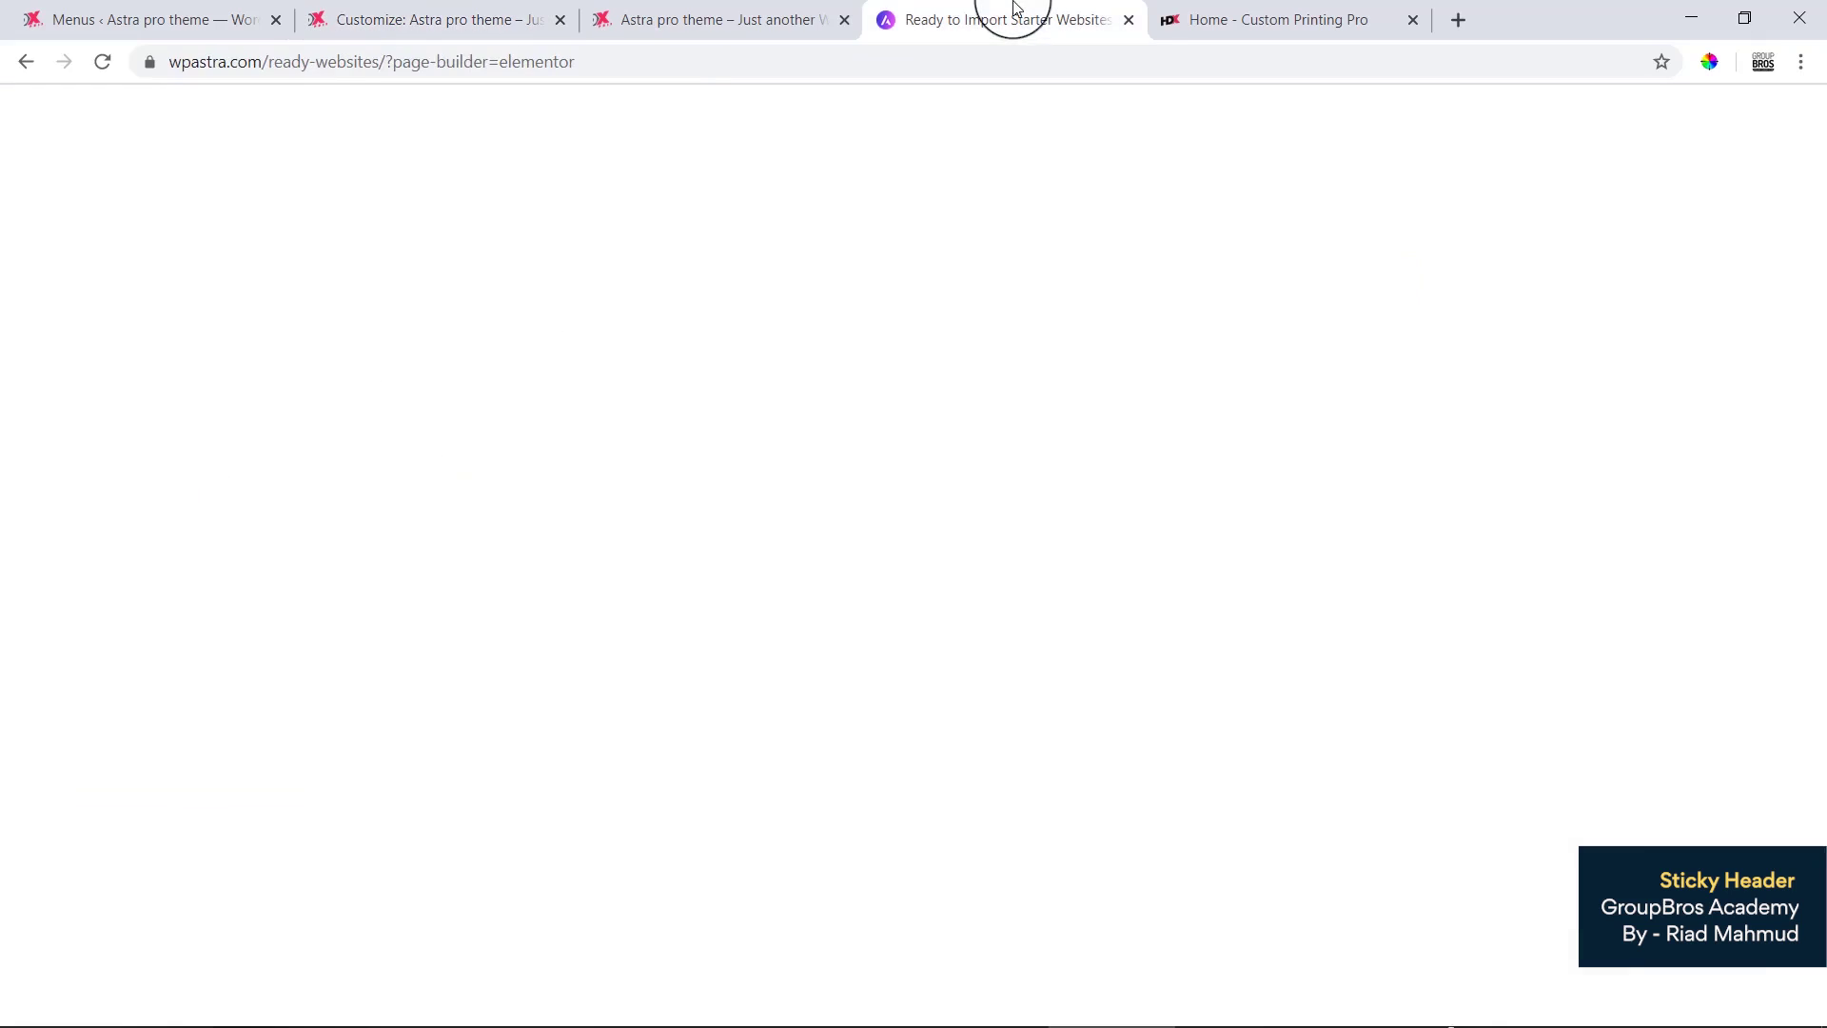
click(1183, 14)
click(1052, 14)
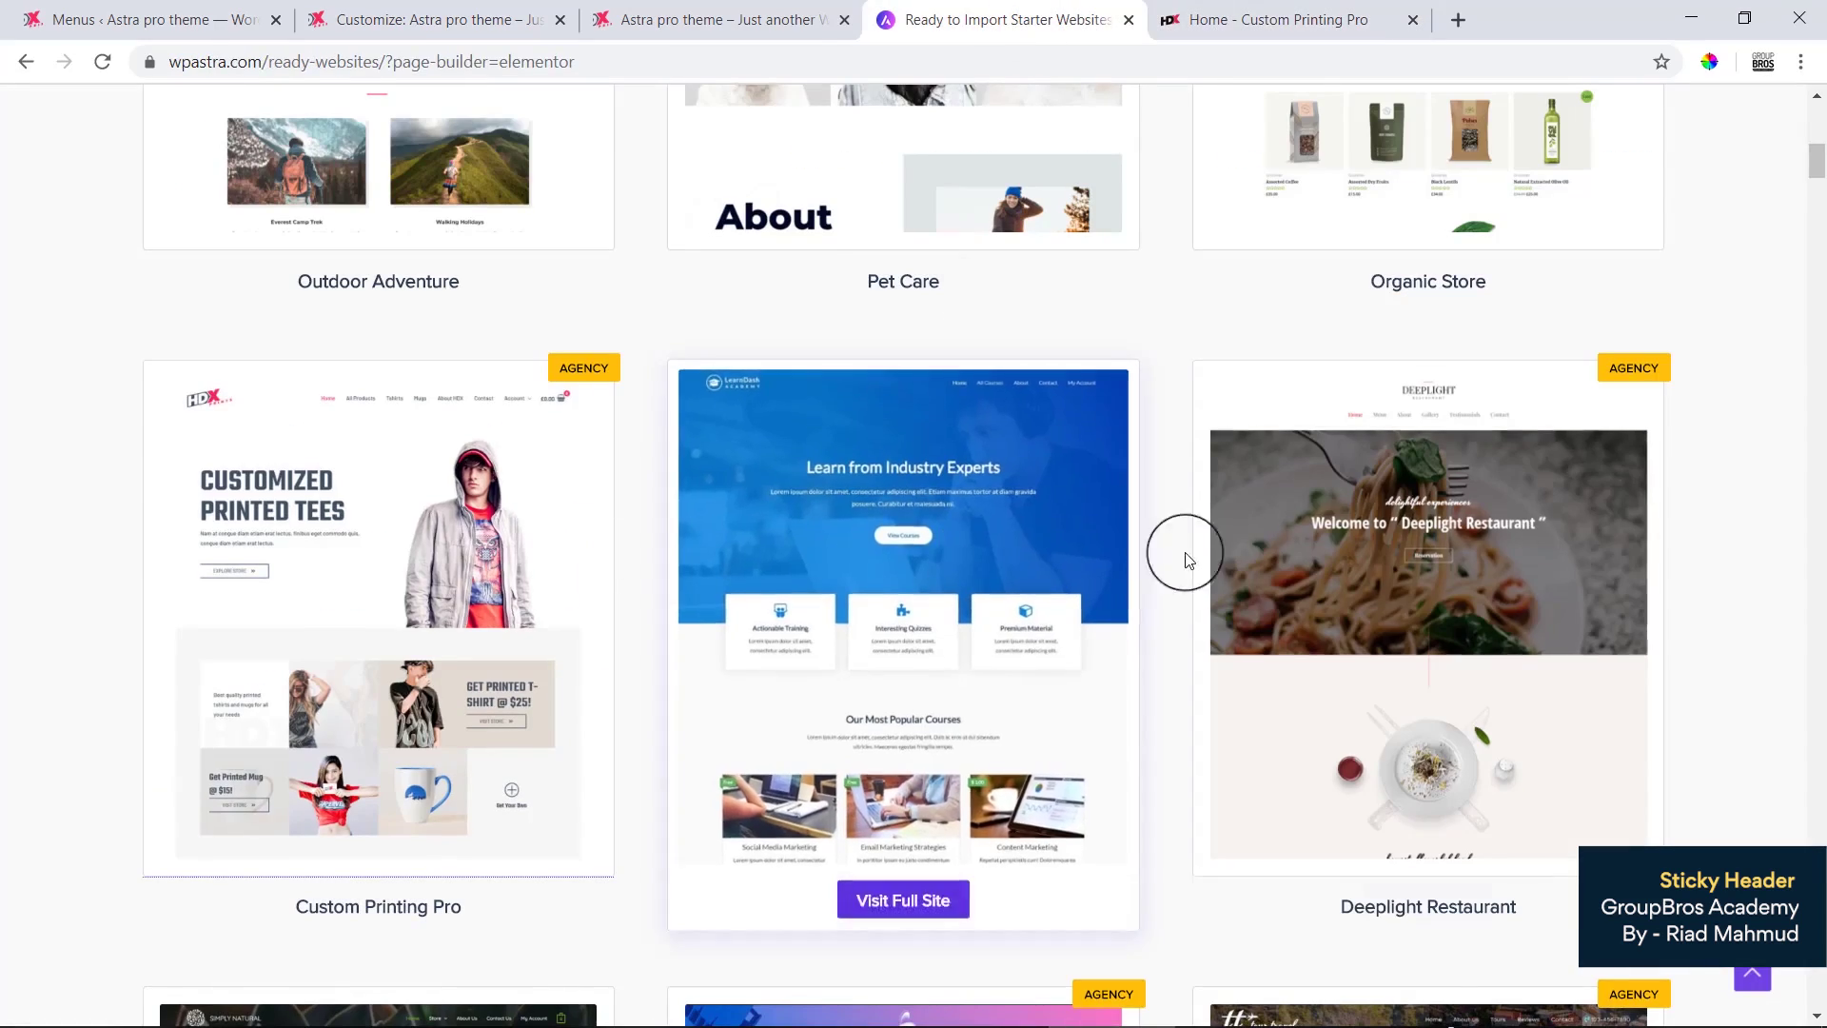
scroll(1332, 580, up, 7)
scroll(1332, 590, down, 14)
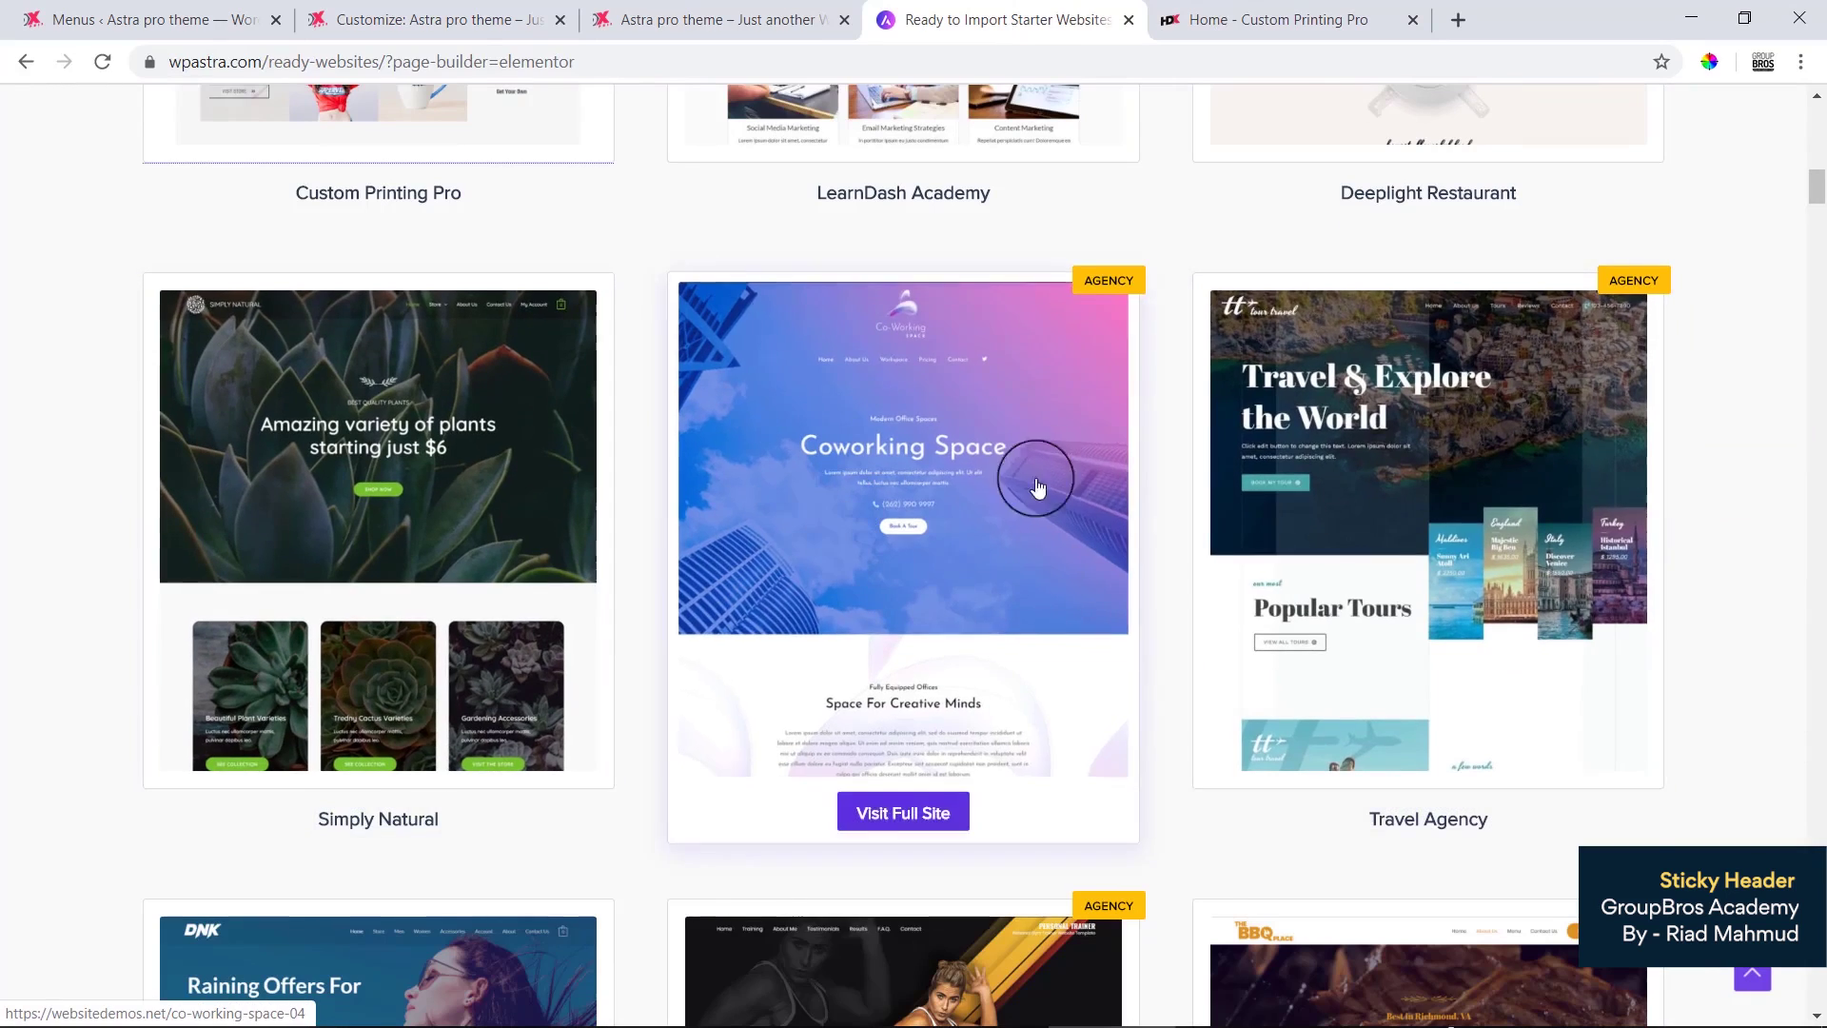
right_click(1422, 422)
click(1444, 440)
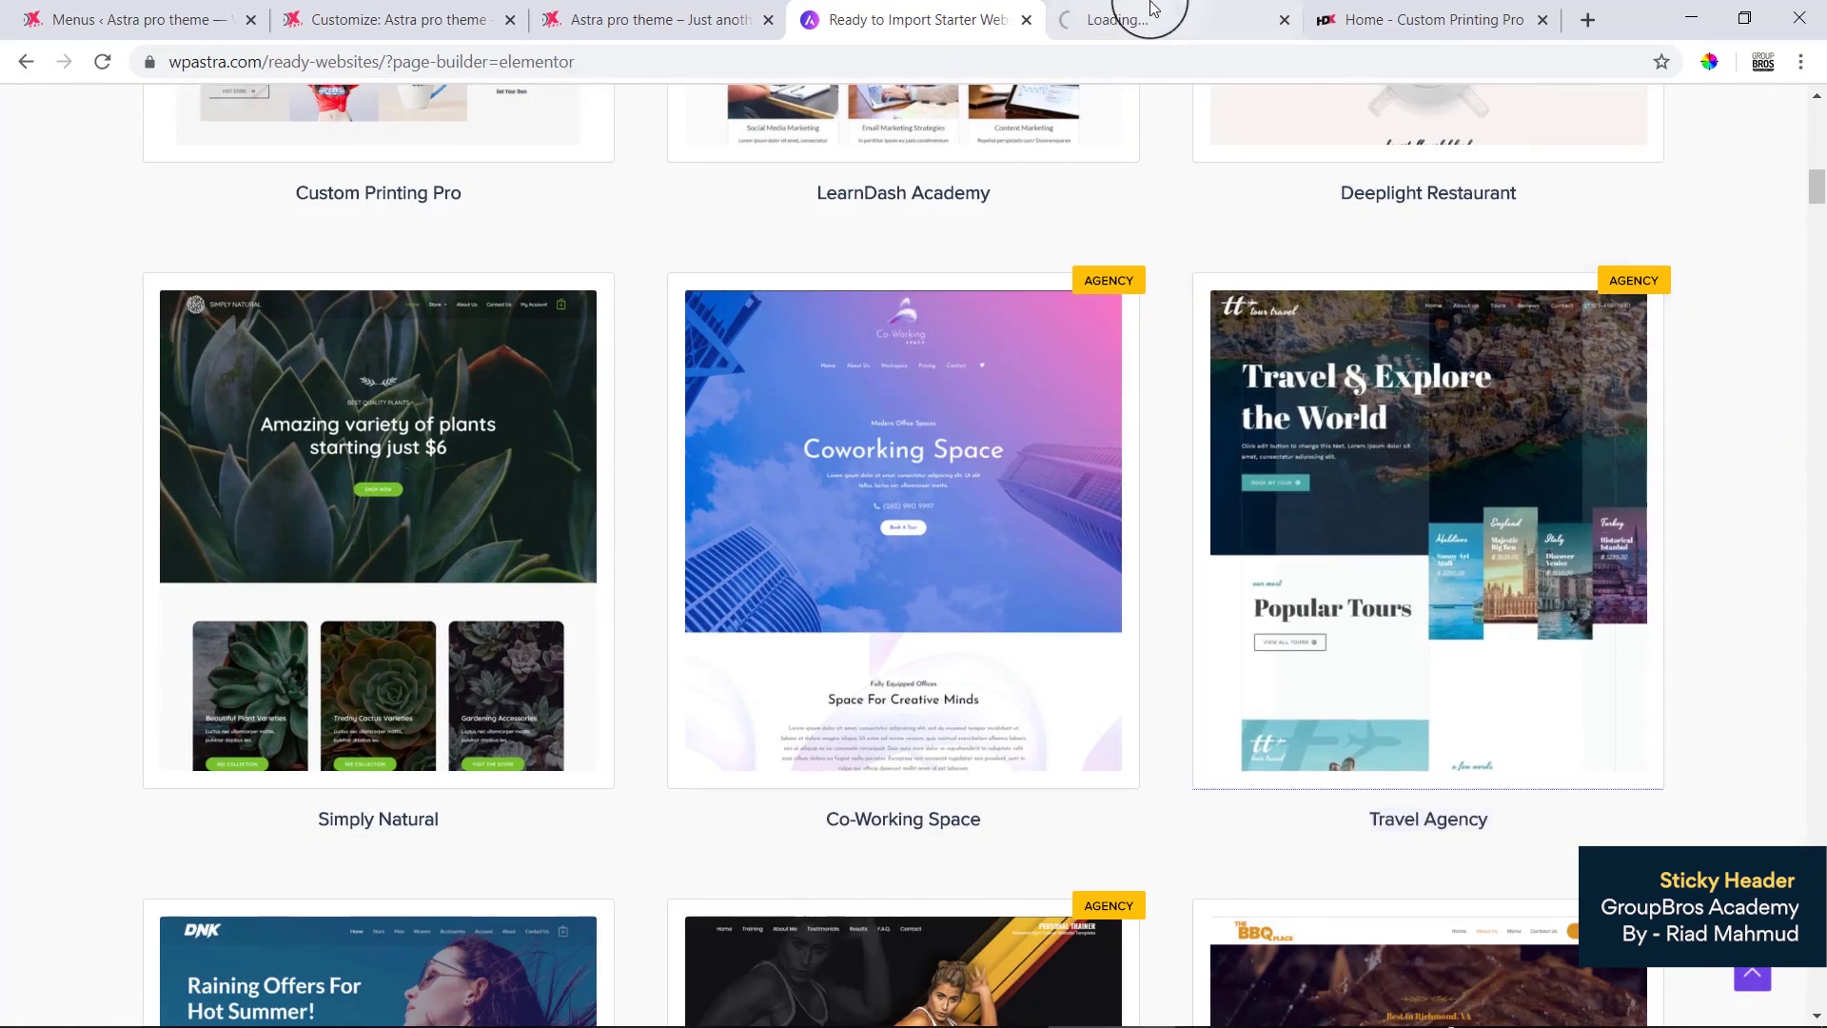
click(1109, 17)
Step: Open the Travel Agency demo's tour travel logo in its own tab and save the image to the computer
right_click(98, 133)
click(175, 320)
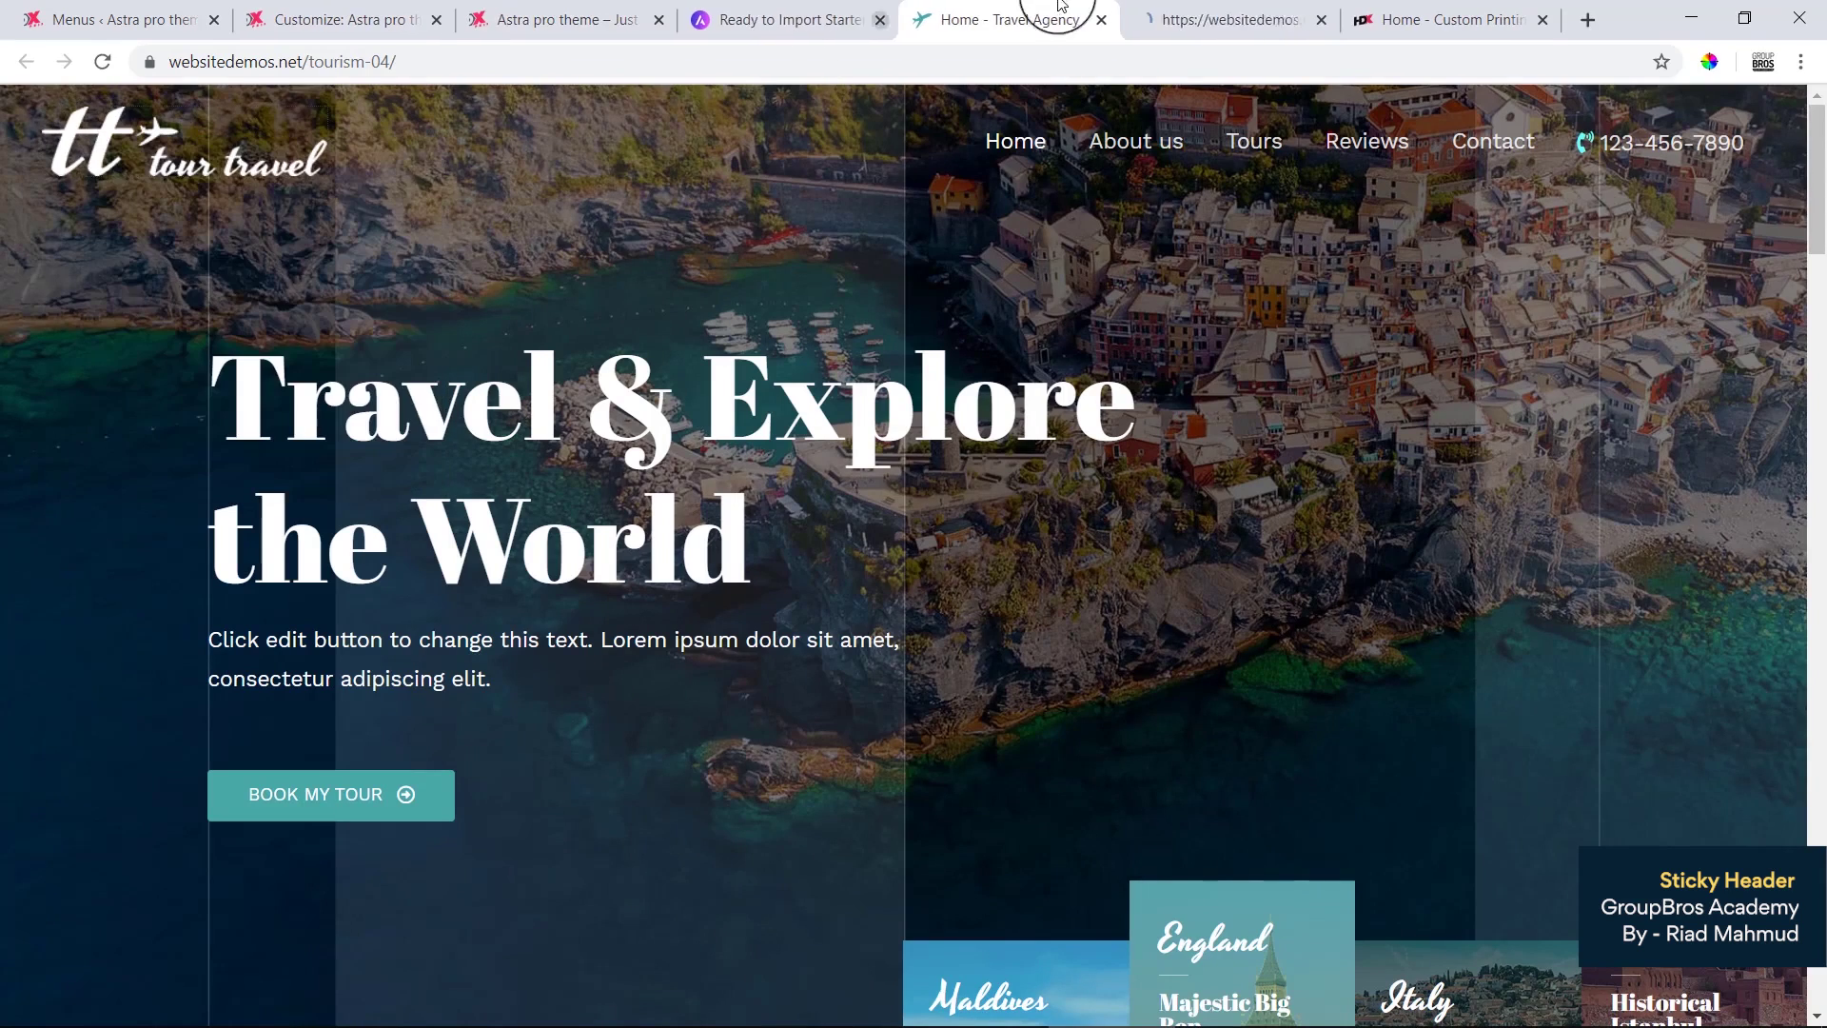
click(1213, 11)
right_click(827, 555)
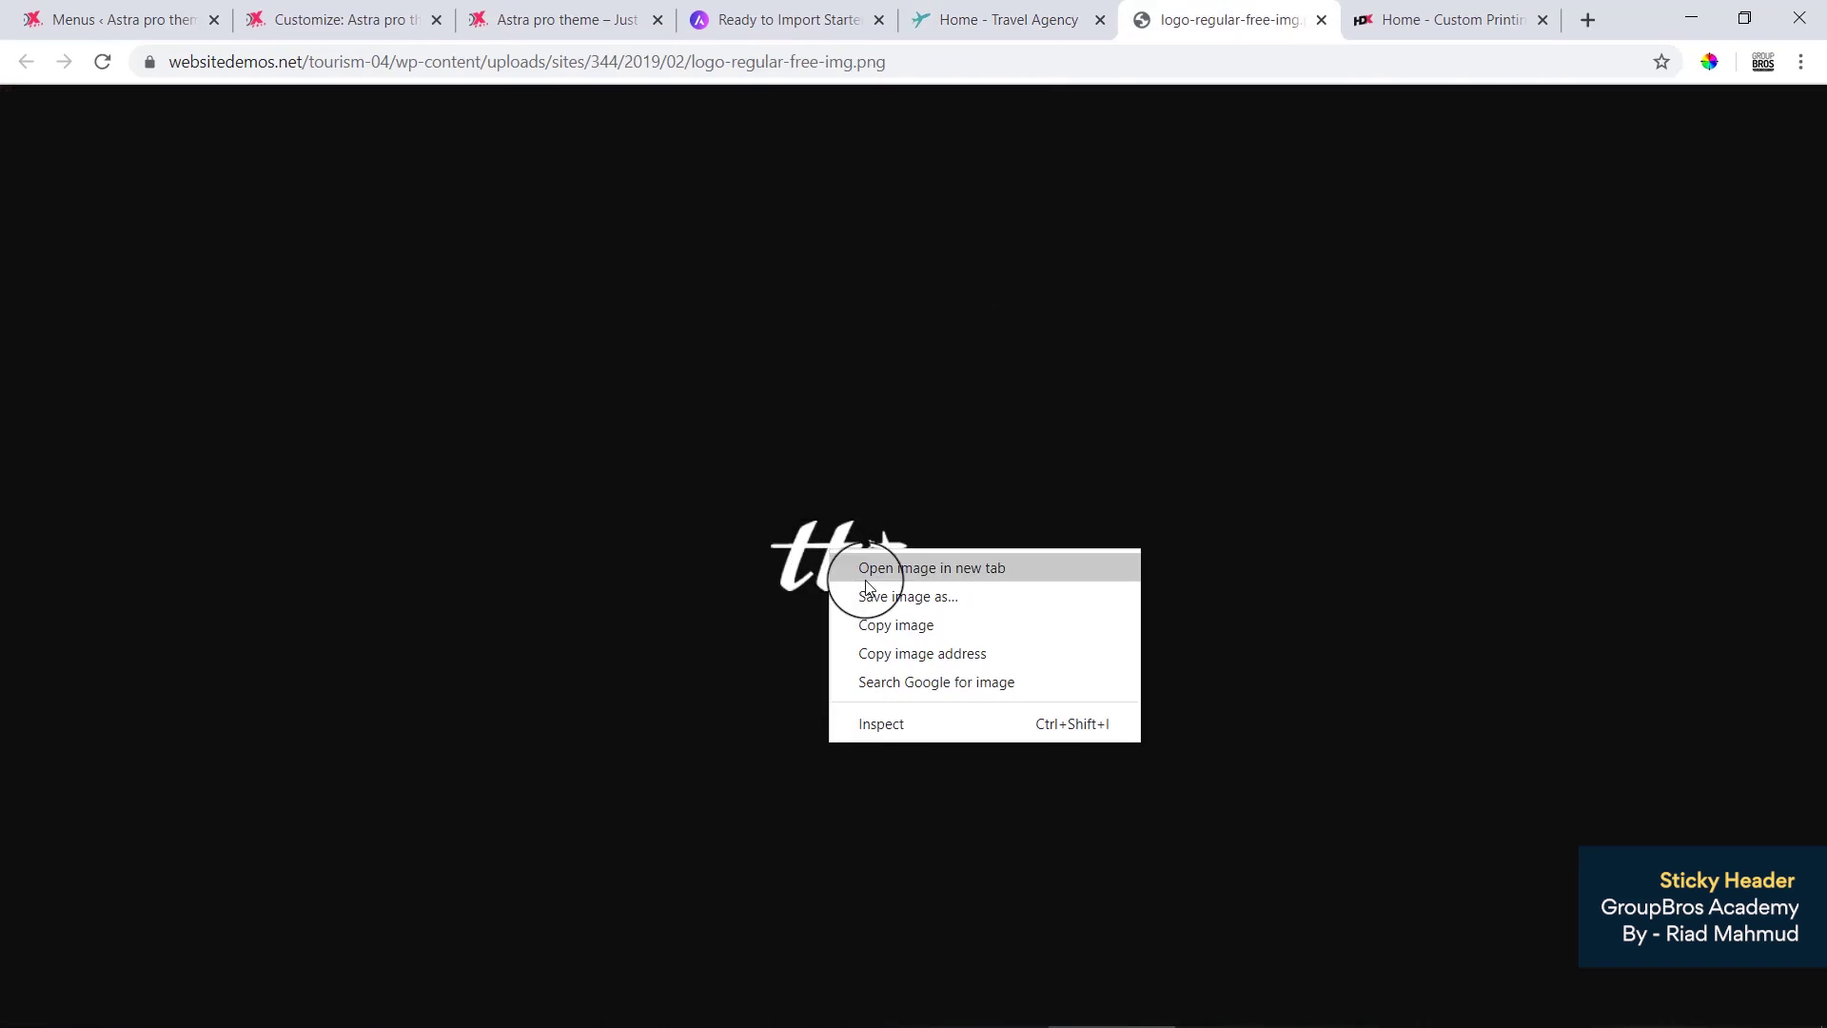
click(874, 593)
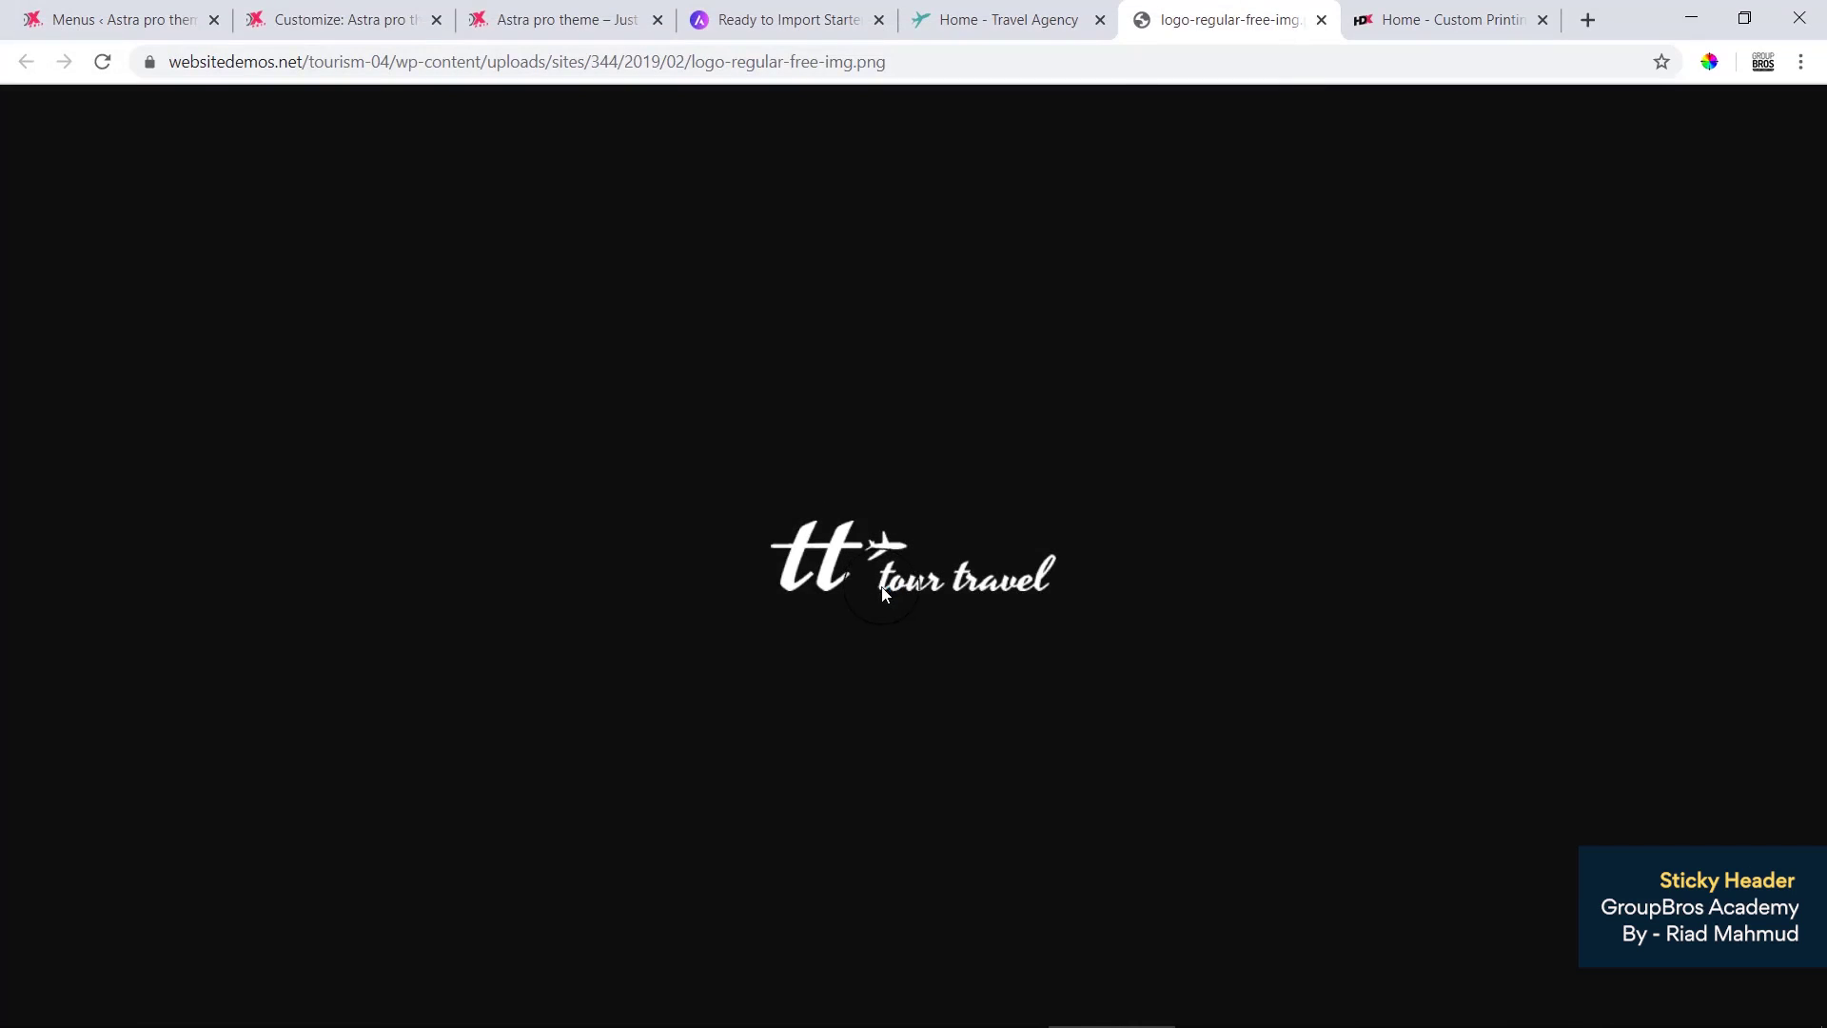
Step: Back in the customizer, upload the downloaded logo-regular-free-img PNG to the media library and set it as the sticky logo
click(343, 18)
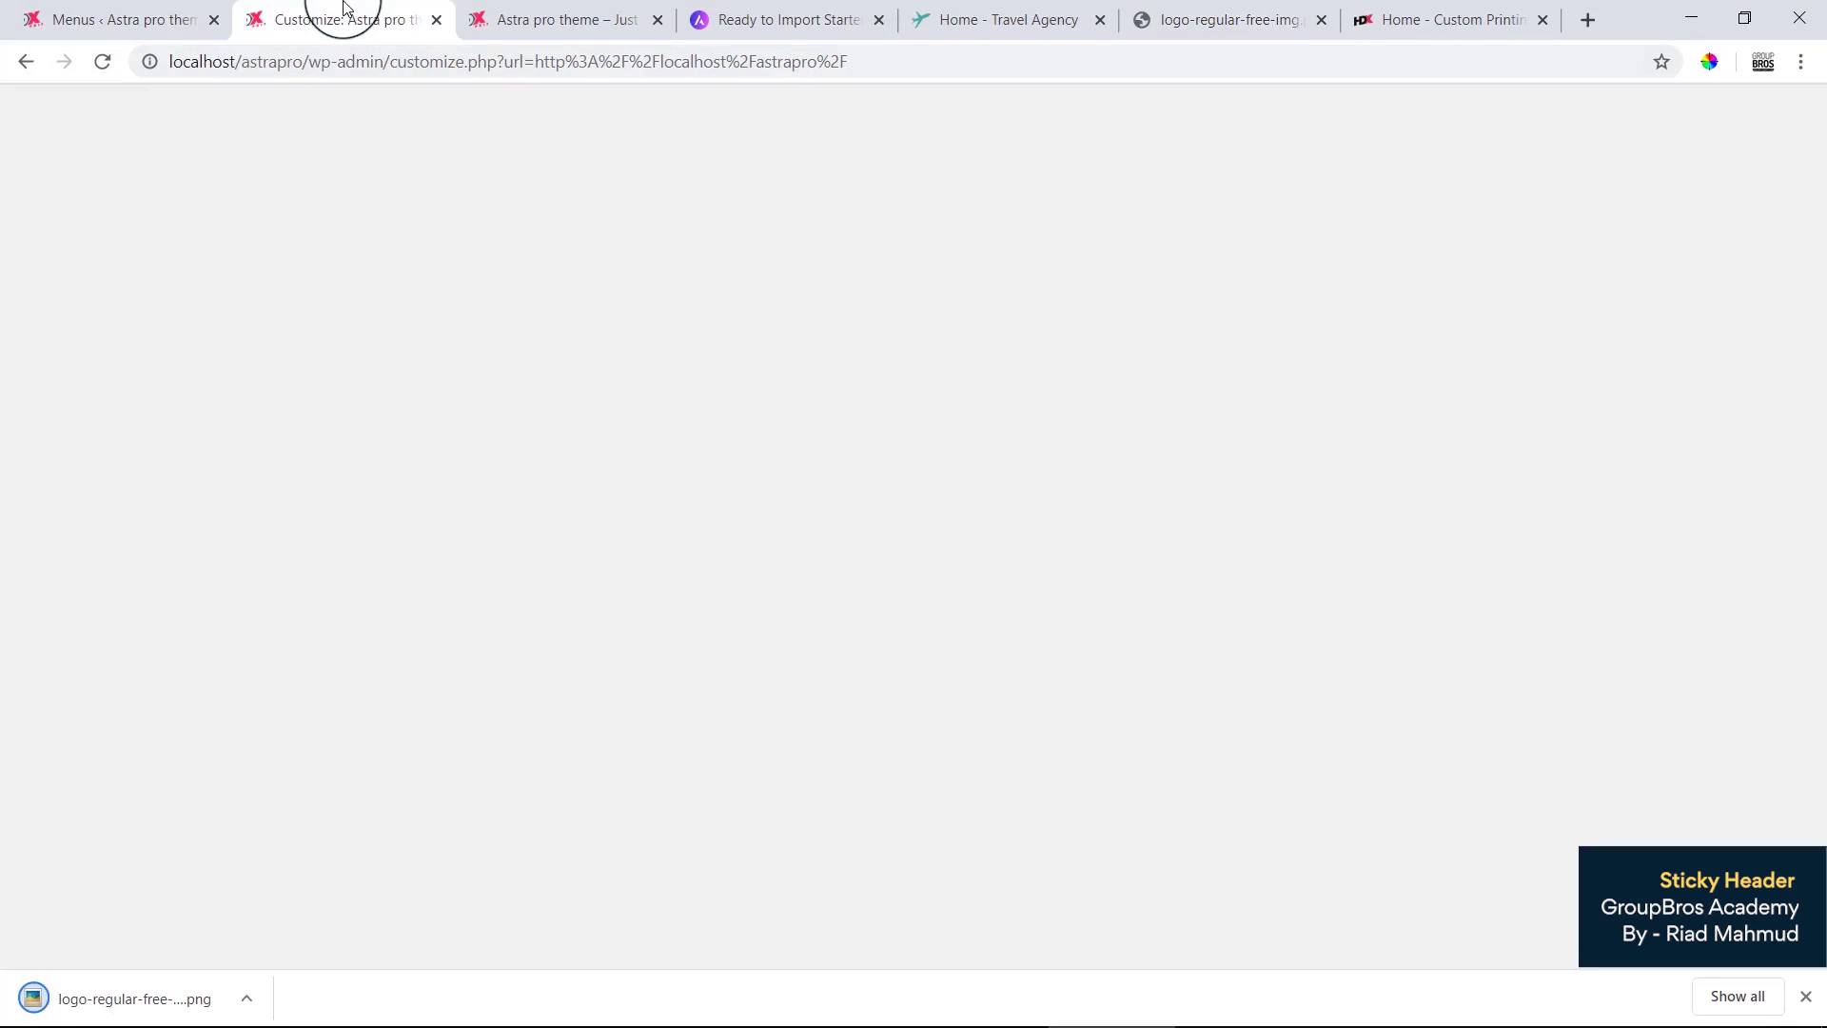
click(163, 604)
drag(109, 998, 730, 530)
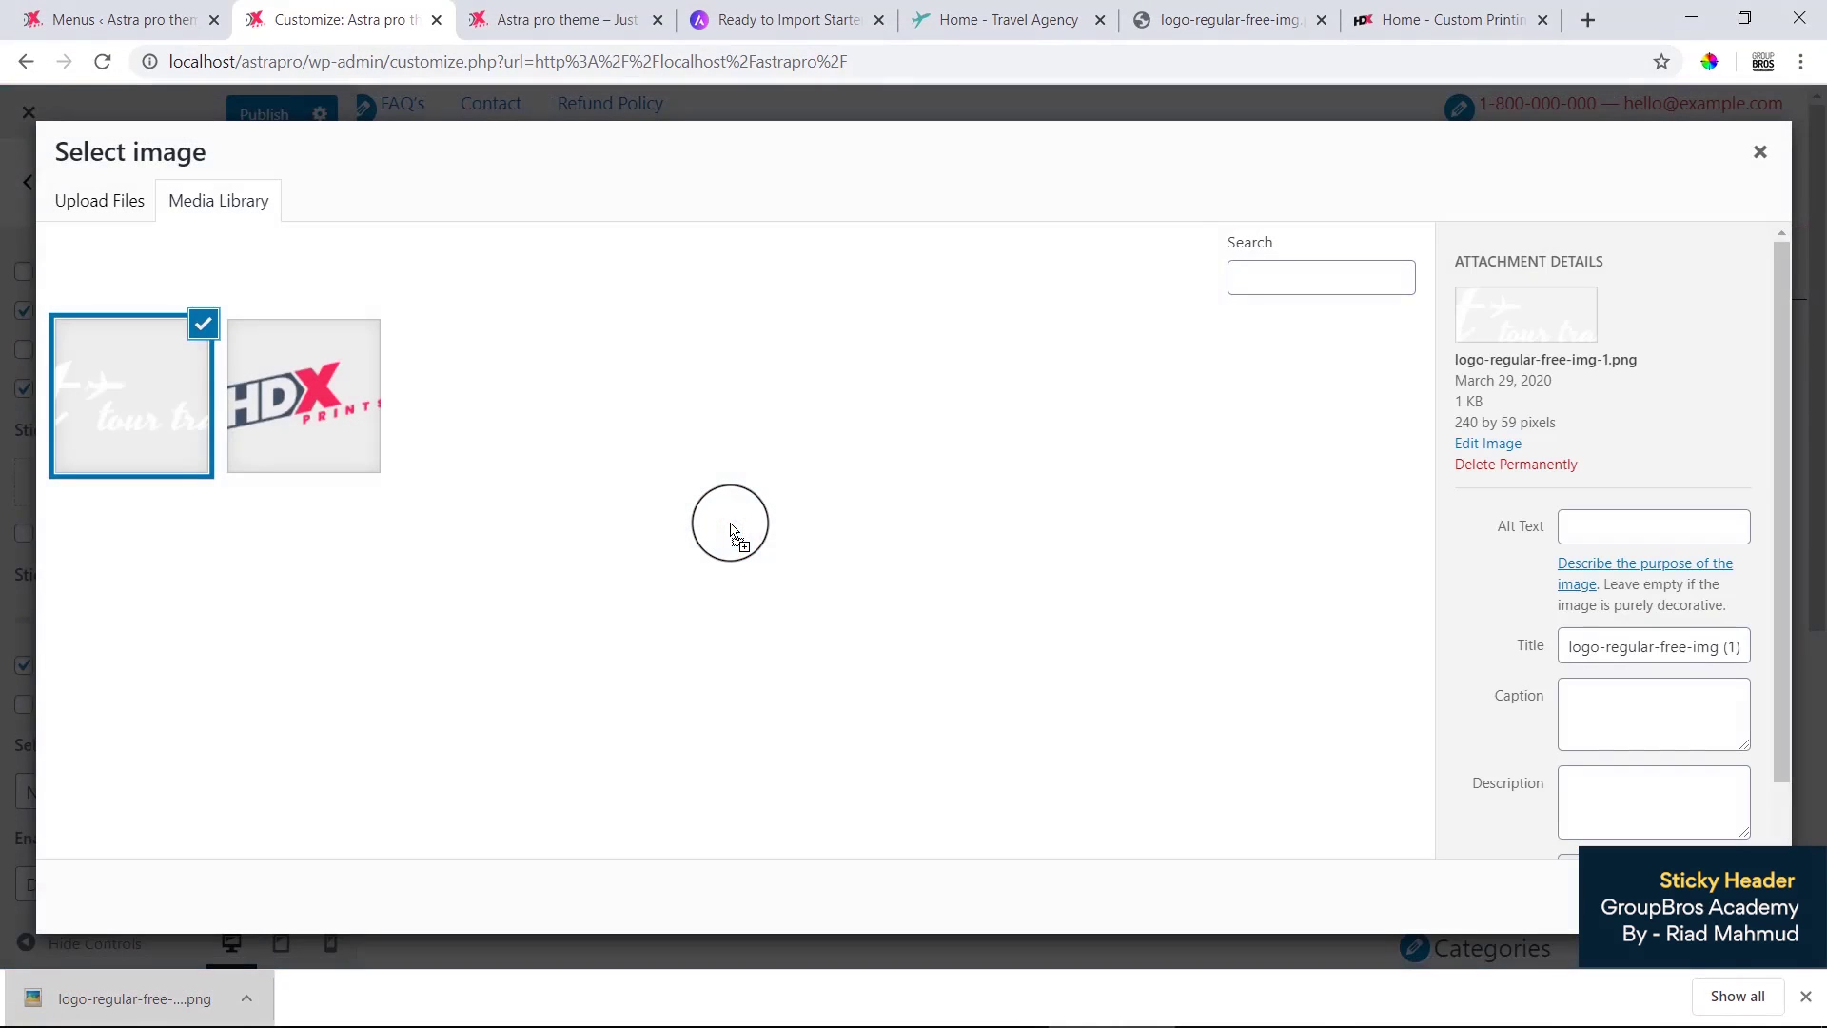
click(1713, 896)
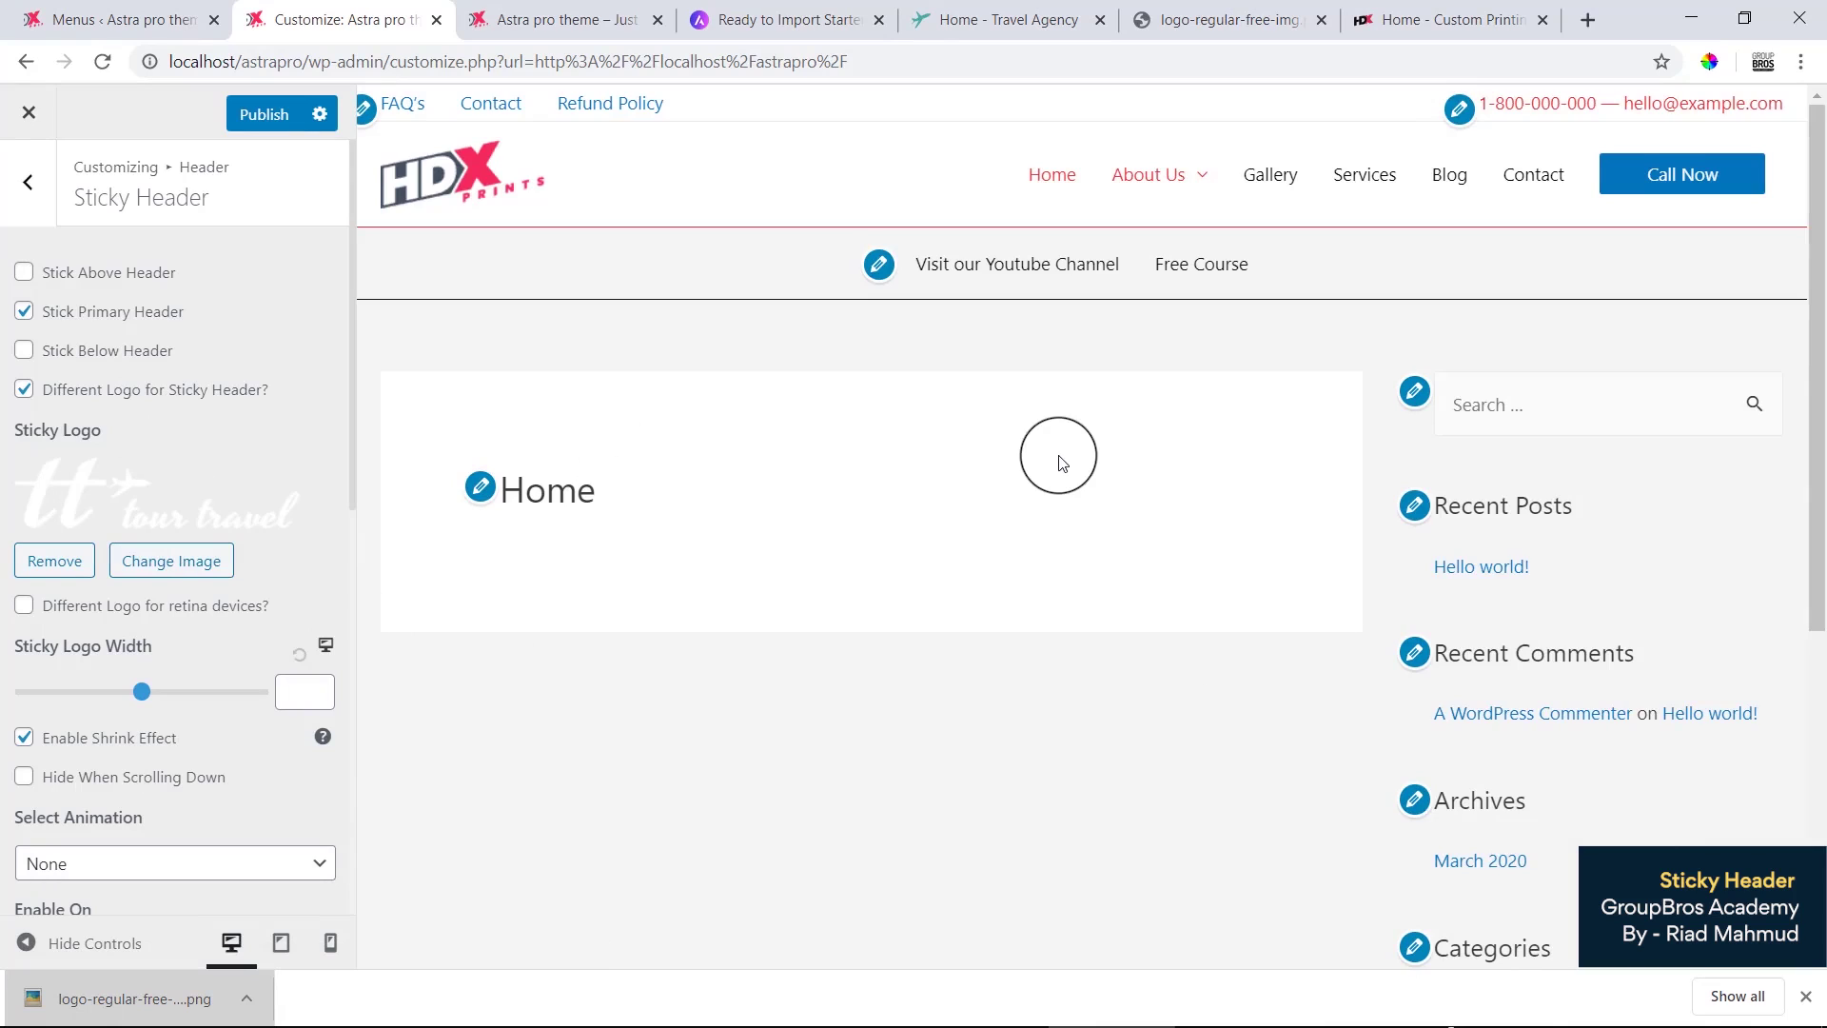
Step: Check the new sticky logo in the scrolled preview and publish the customizer changes
scroll(1047, 457, down, 5)
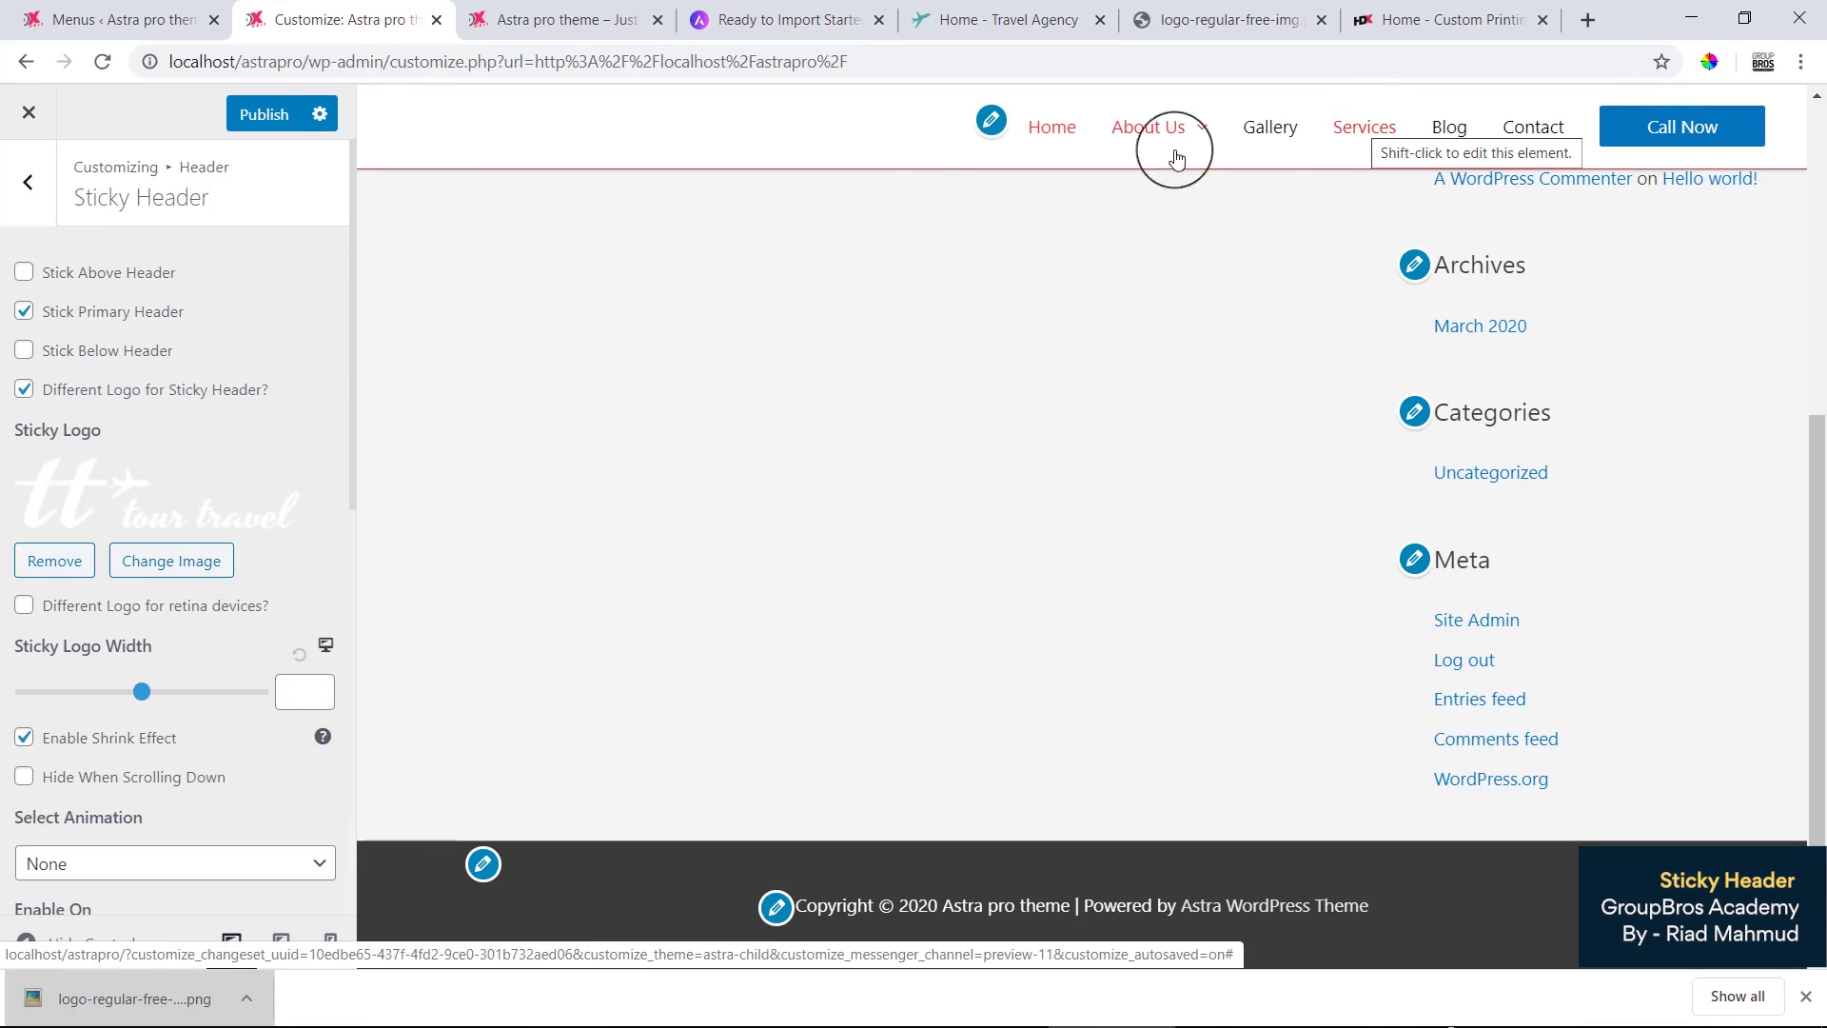
click(251, 122)
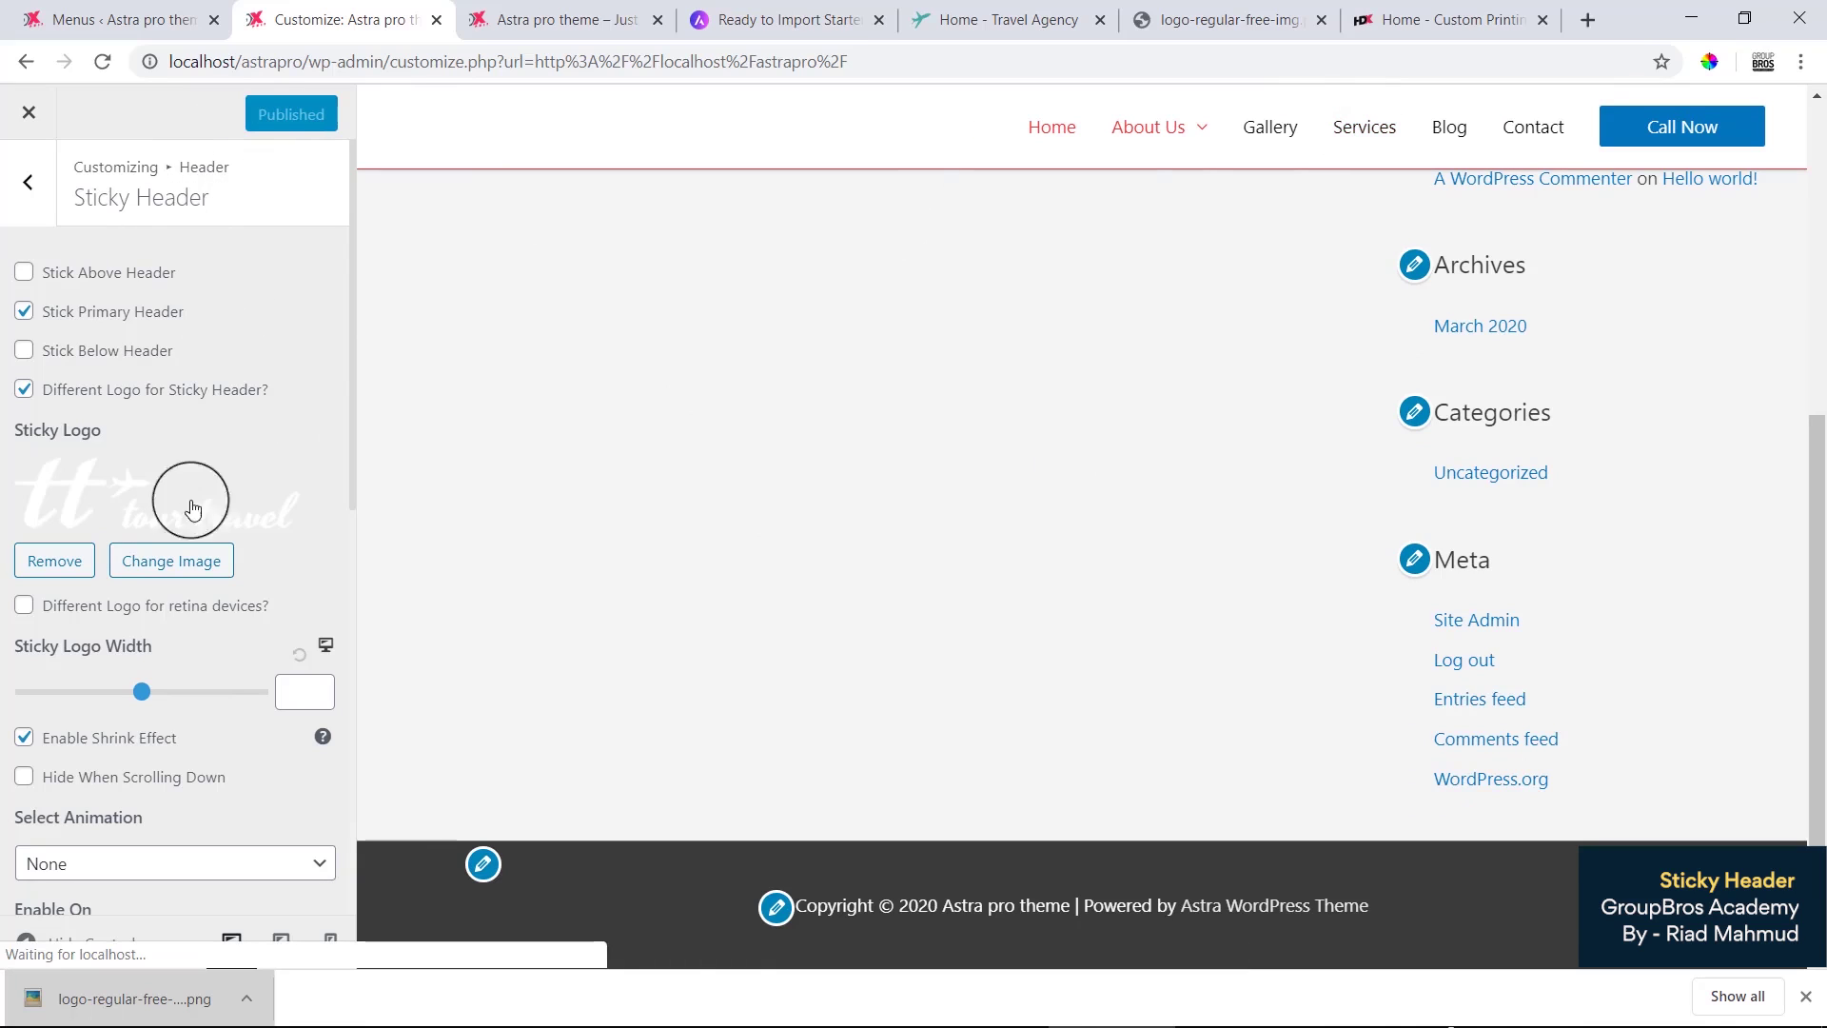
Step: Set a background color for the header under the sticky header's Above Header Colors
scroll(200, 530, down, 7)
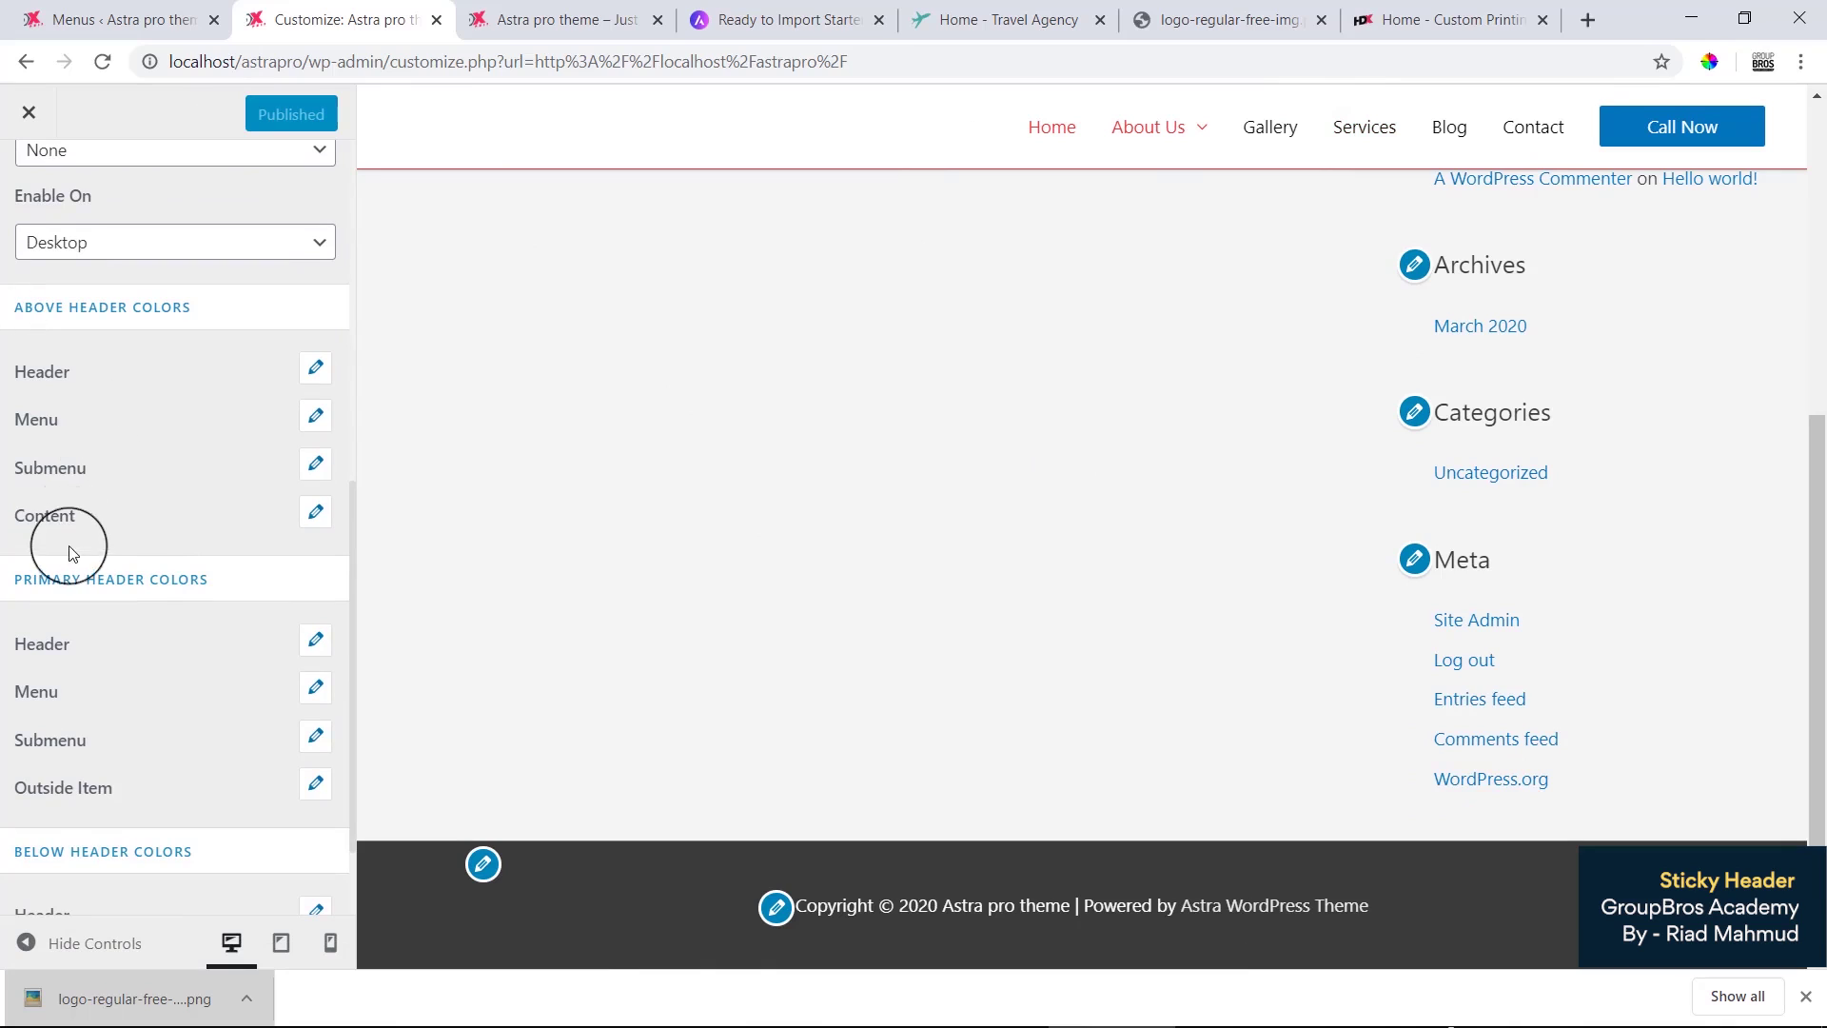
scroll(70, 559, up, 4)
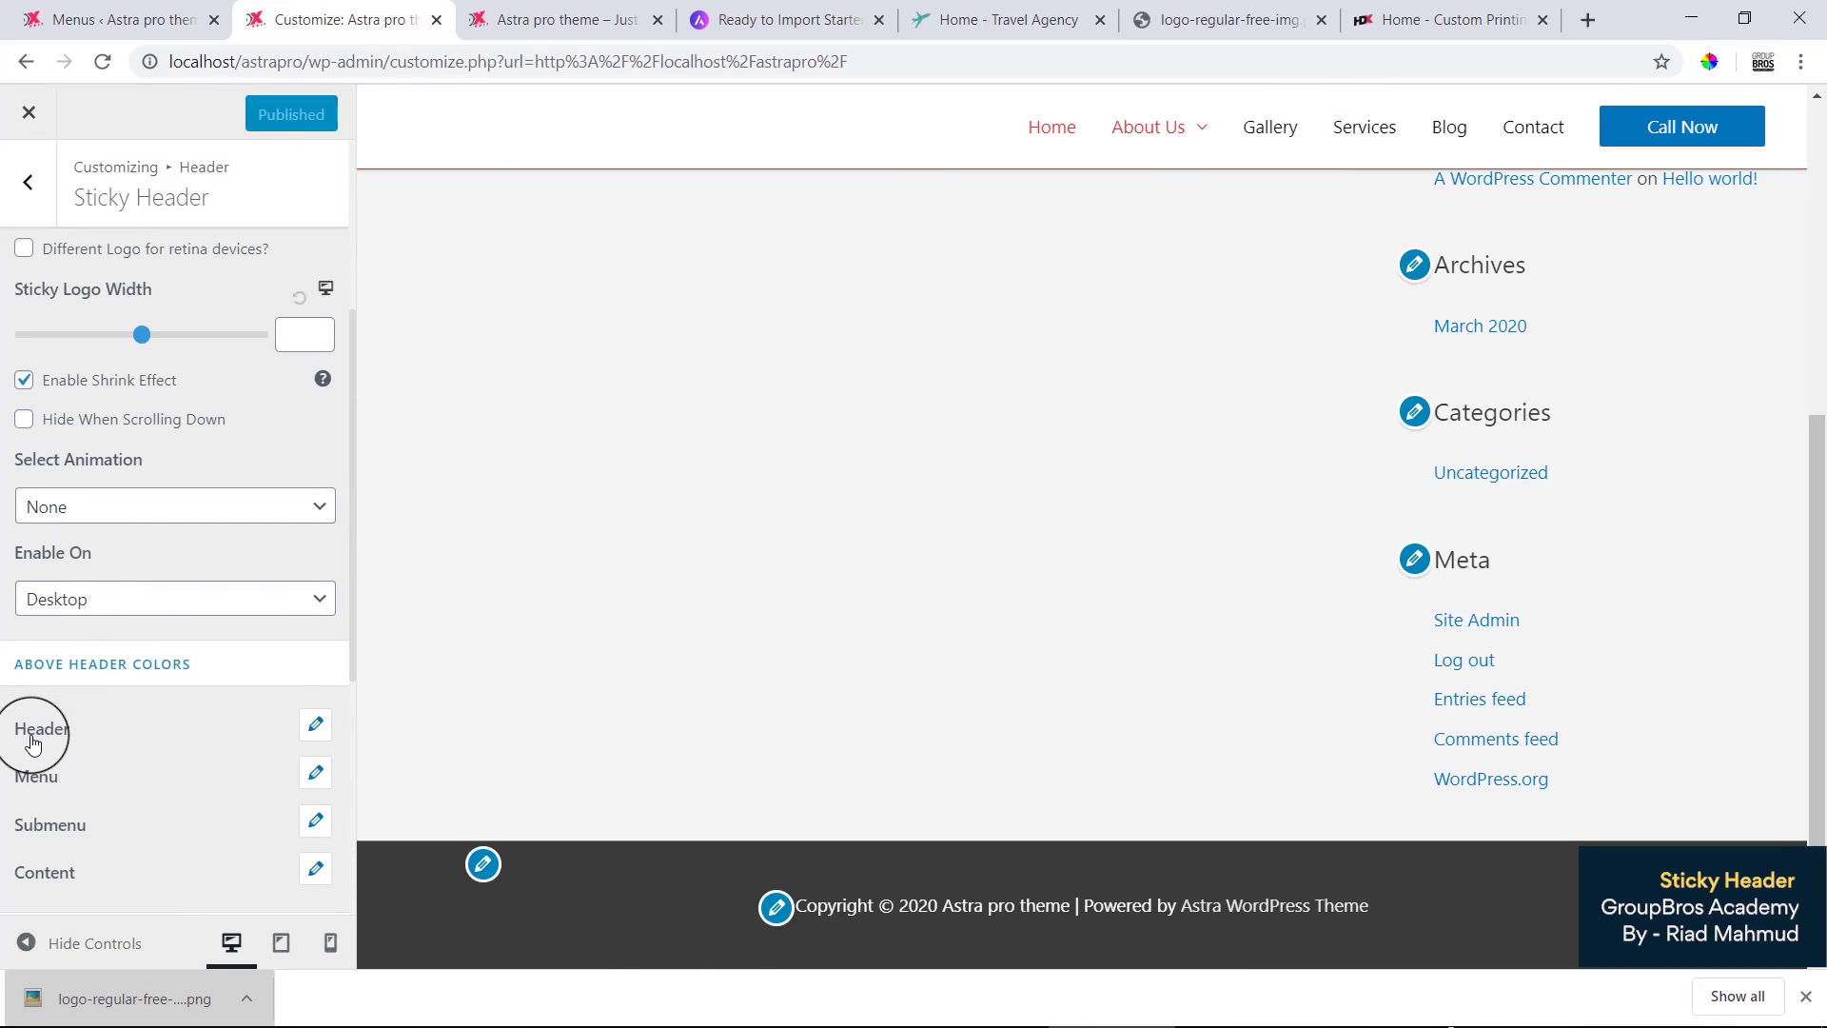
click(315, 723)
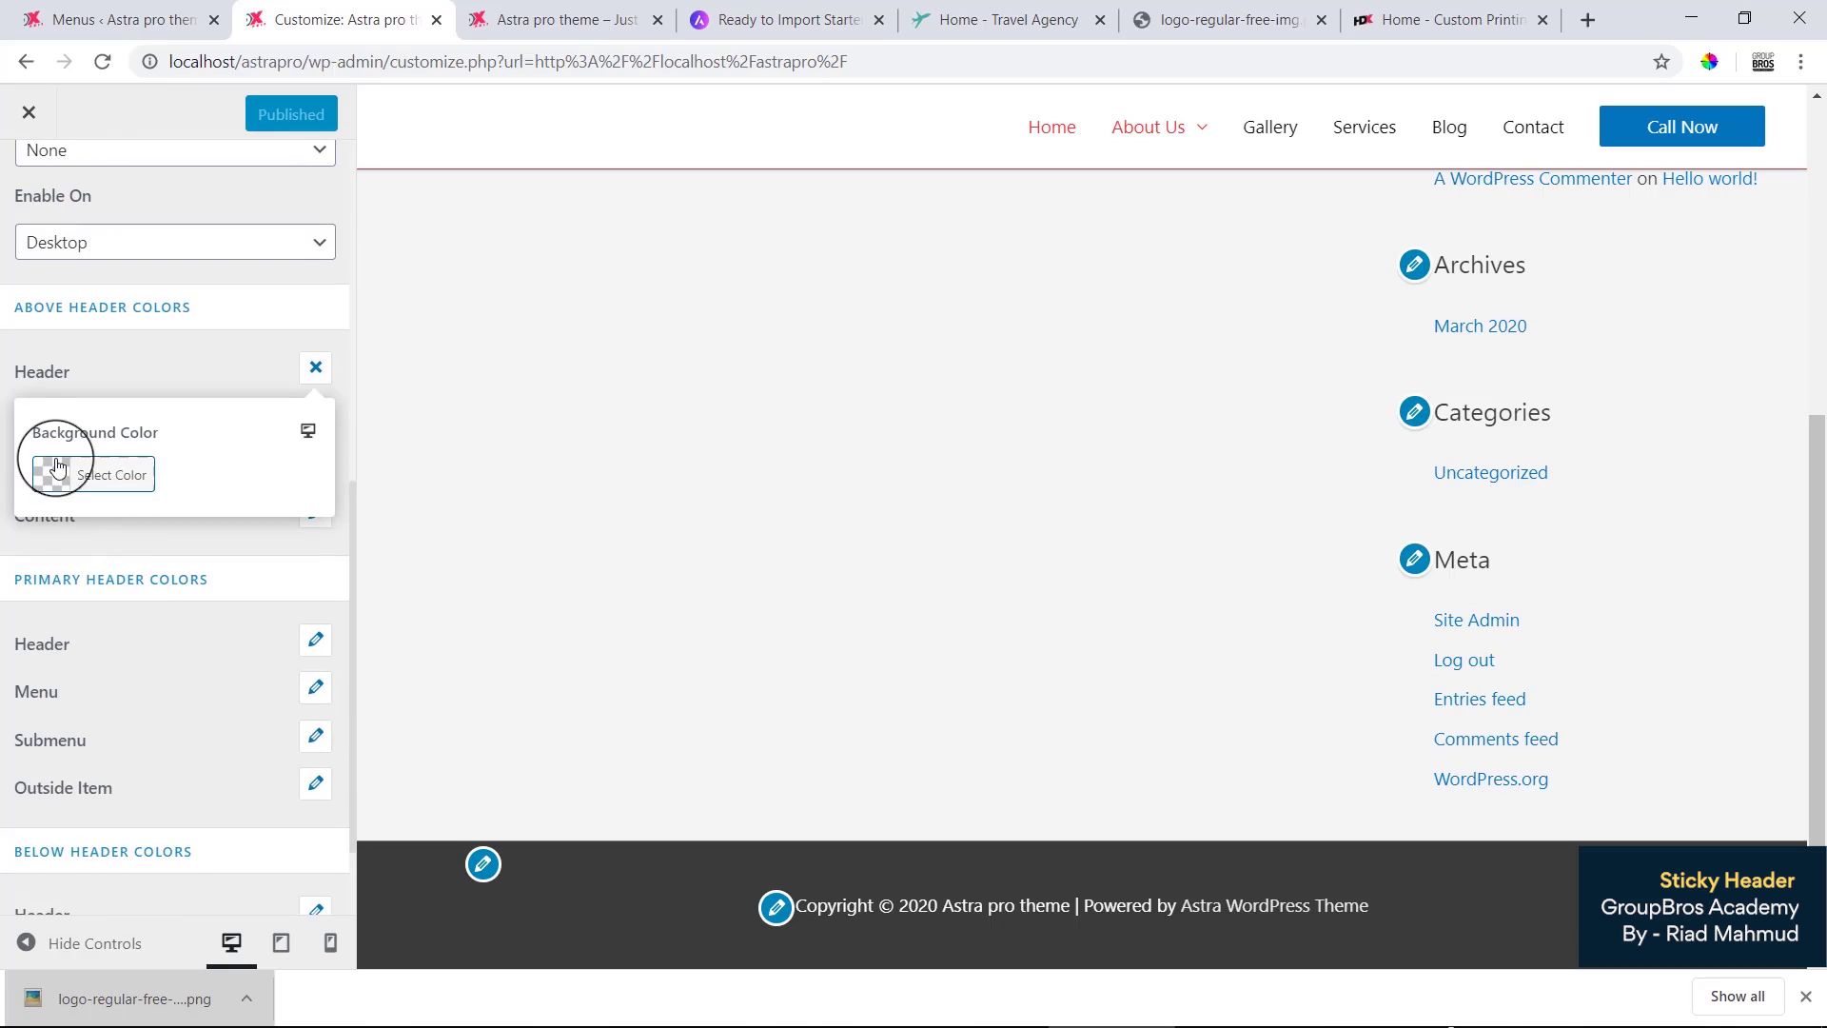
click(57, 472)
click(135, 603)
click(4, 790)
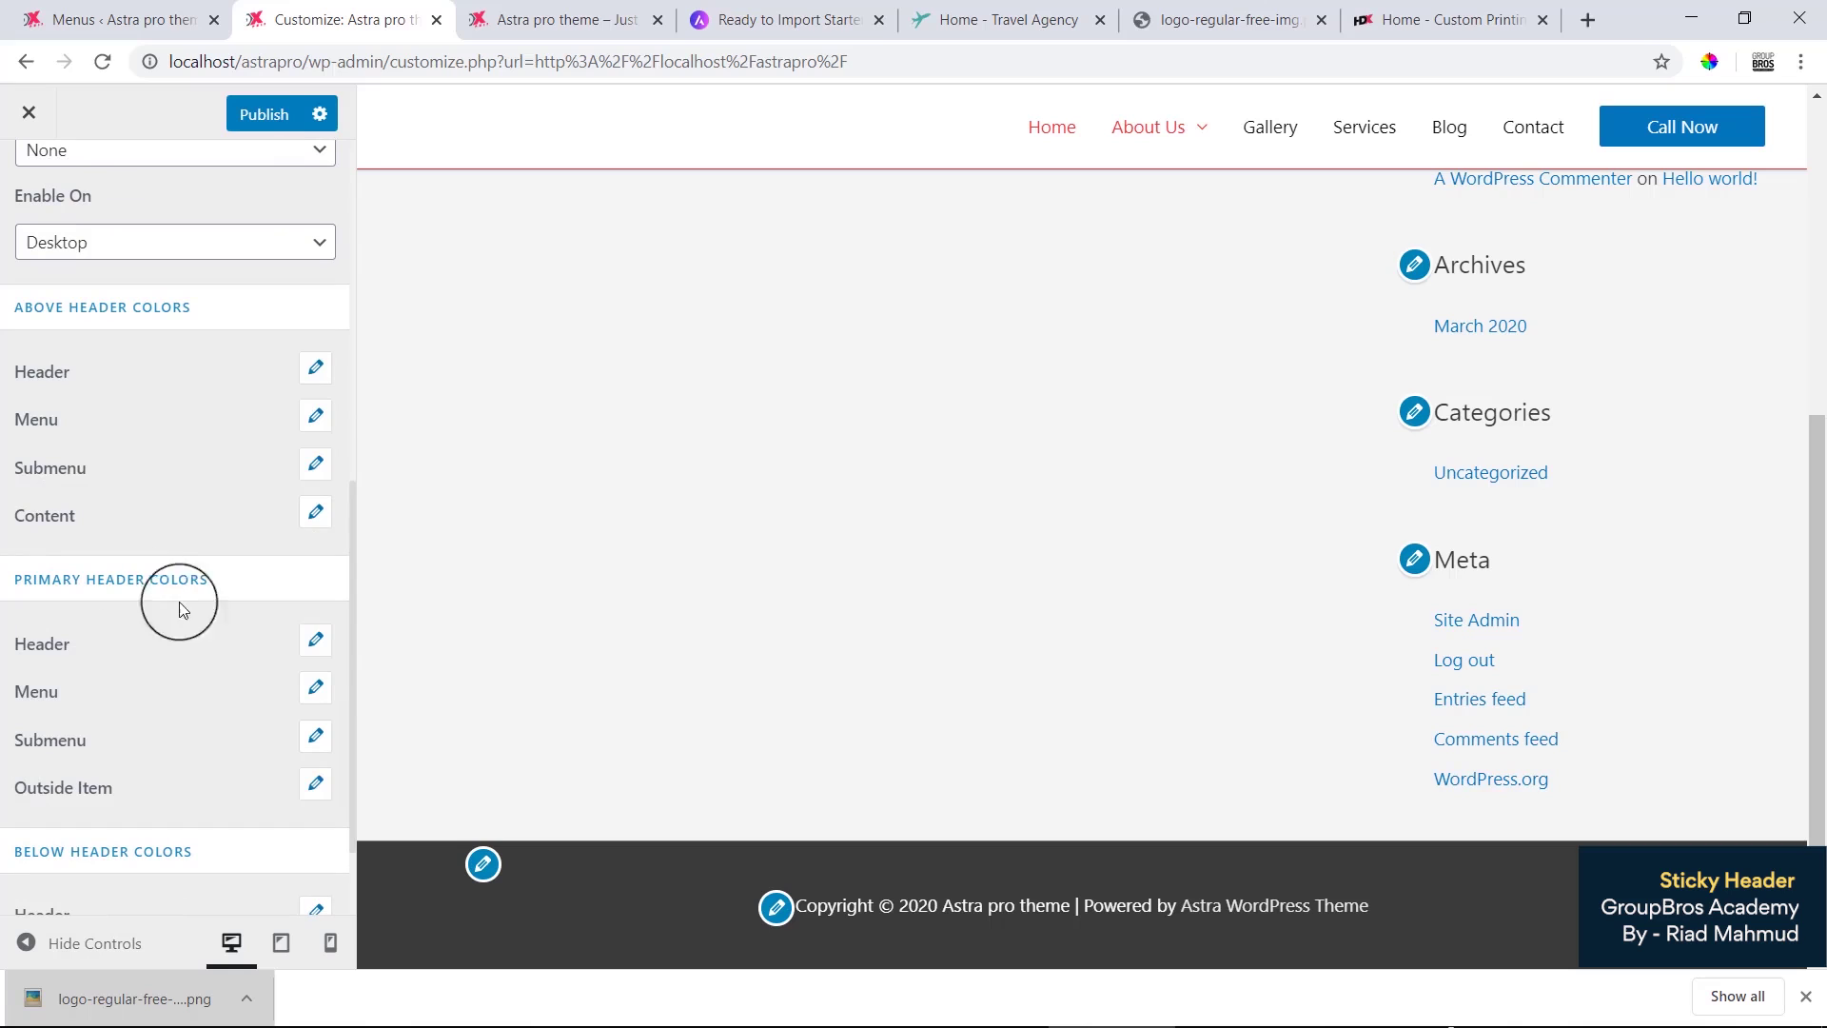
Step: Set the normal background color of the sticky primary header to black
click(312, 647)
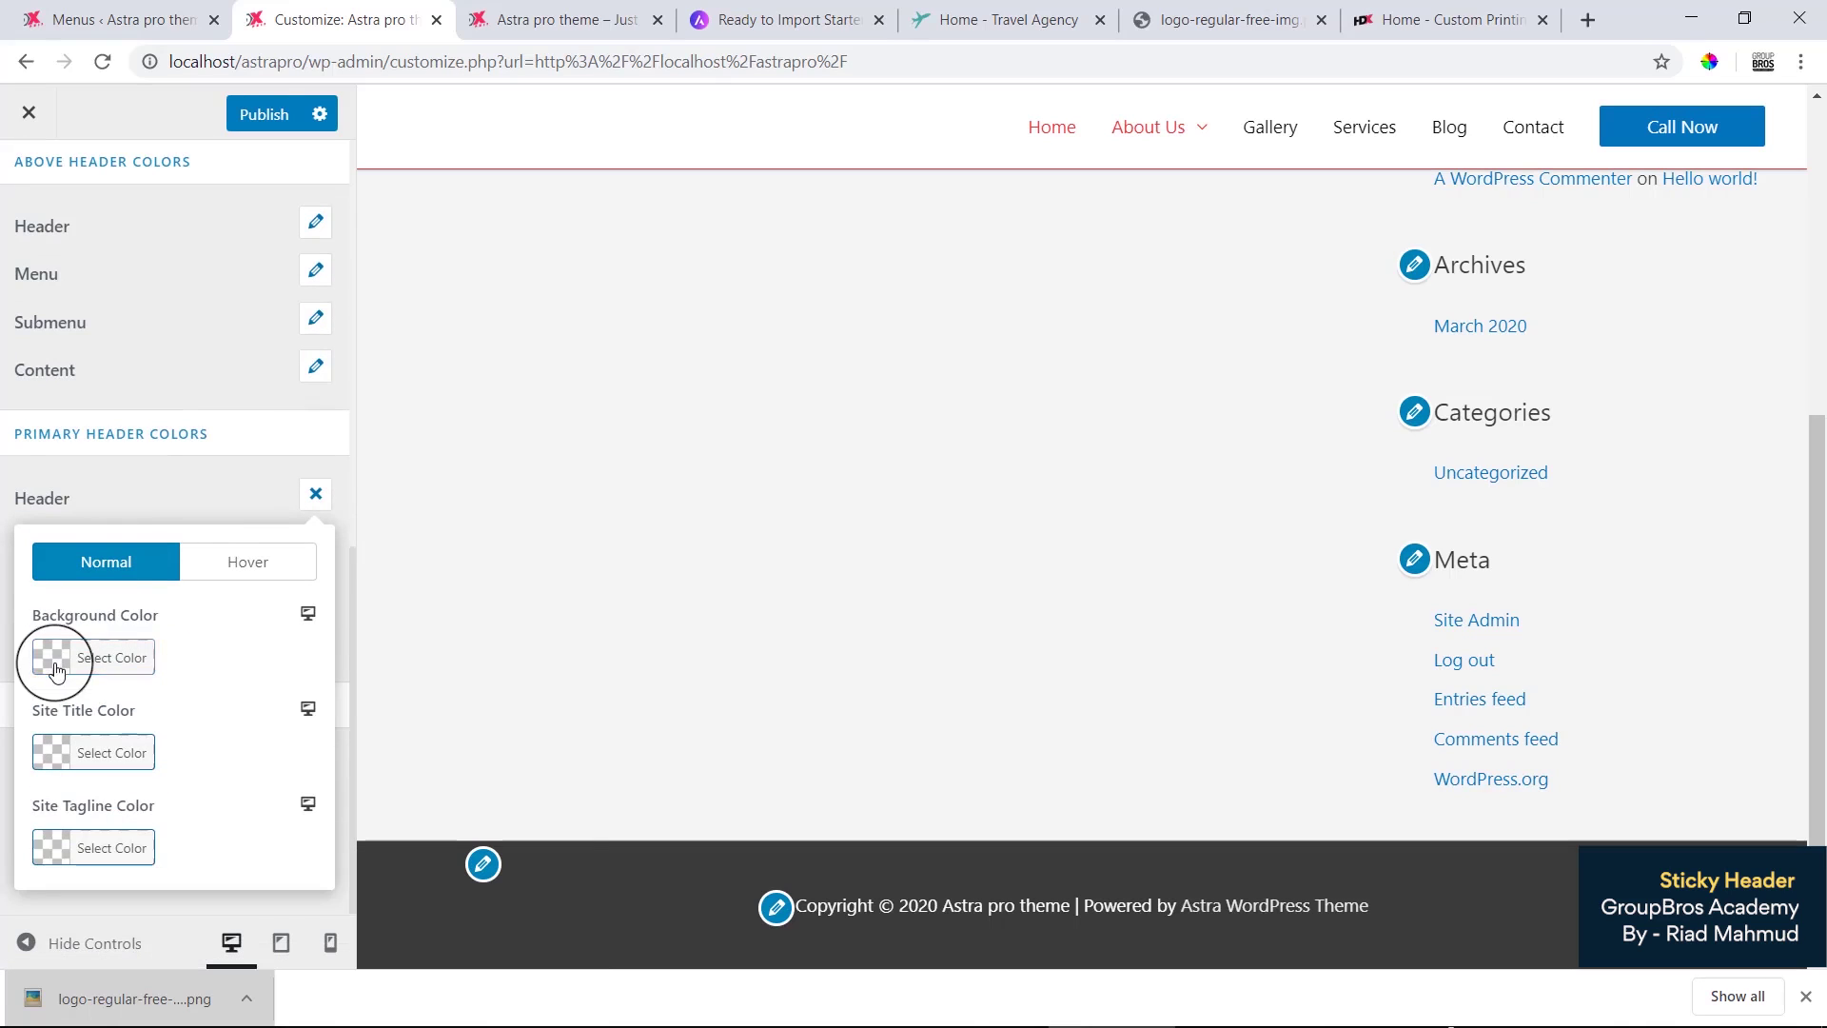
click(53, 652)
click(56, 656)
click(12, 703)
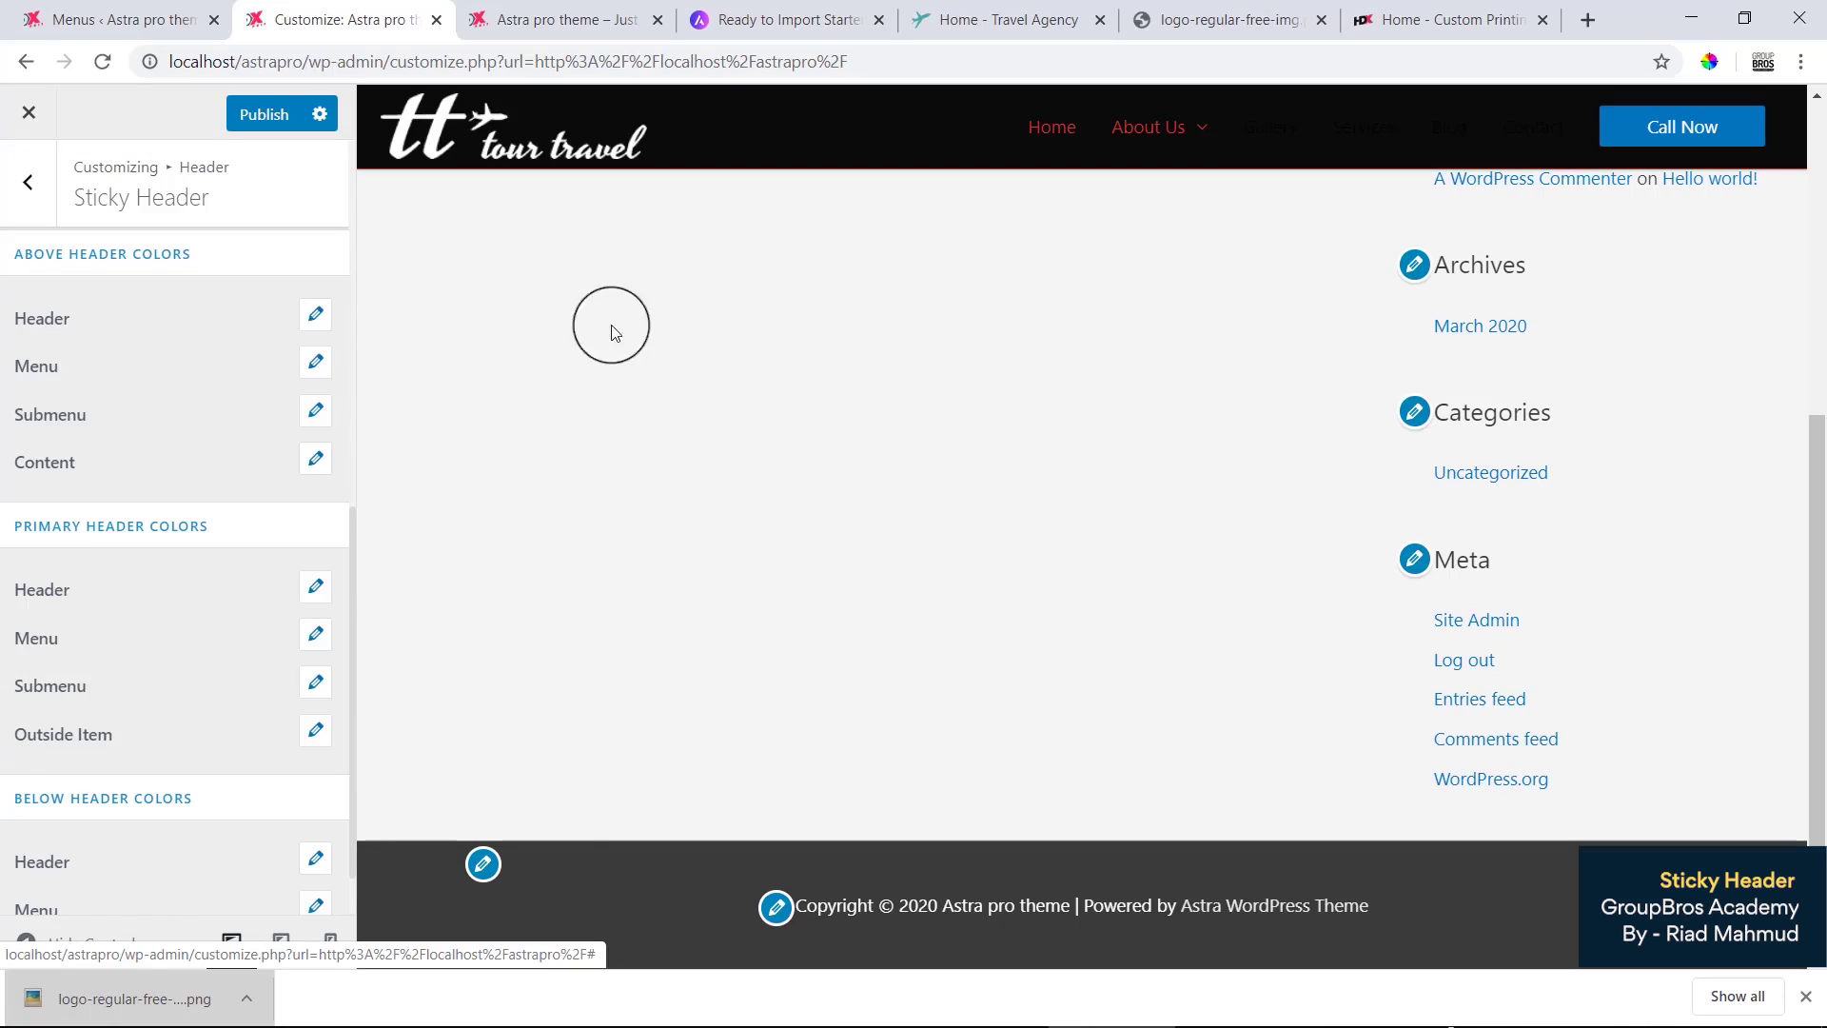
Step: Set the normal link/text color of the Above Header menu to white
click(313, 364)
click(52, 525)
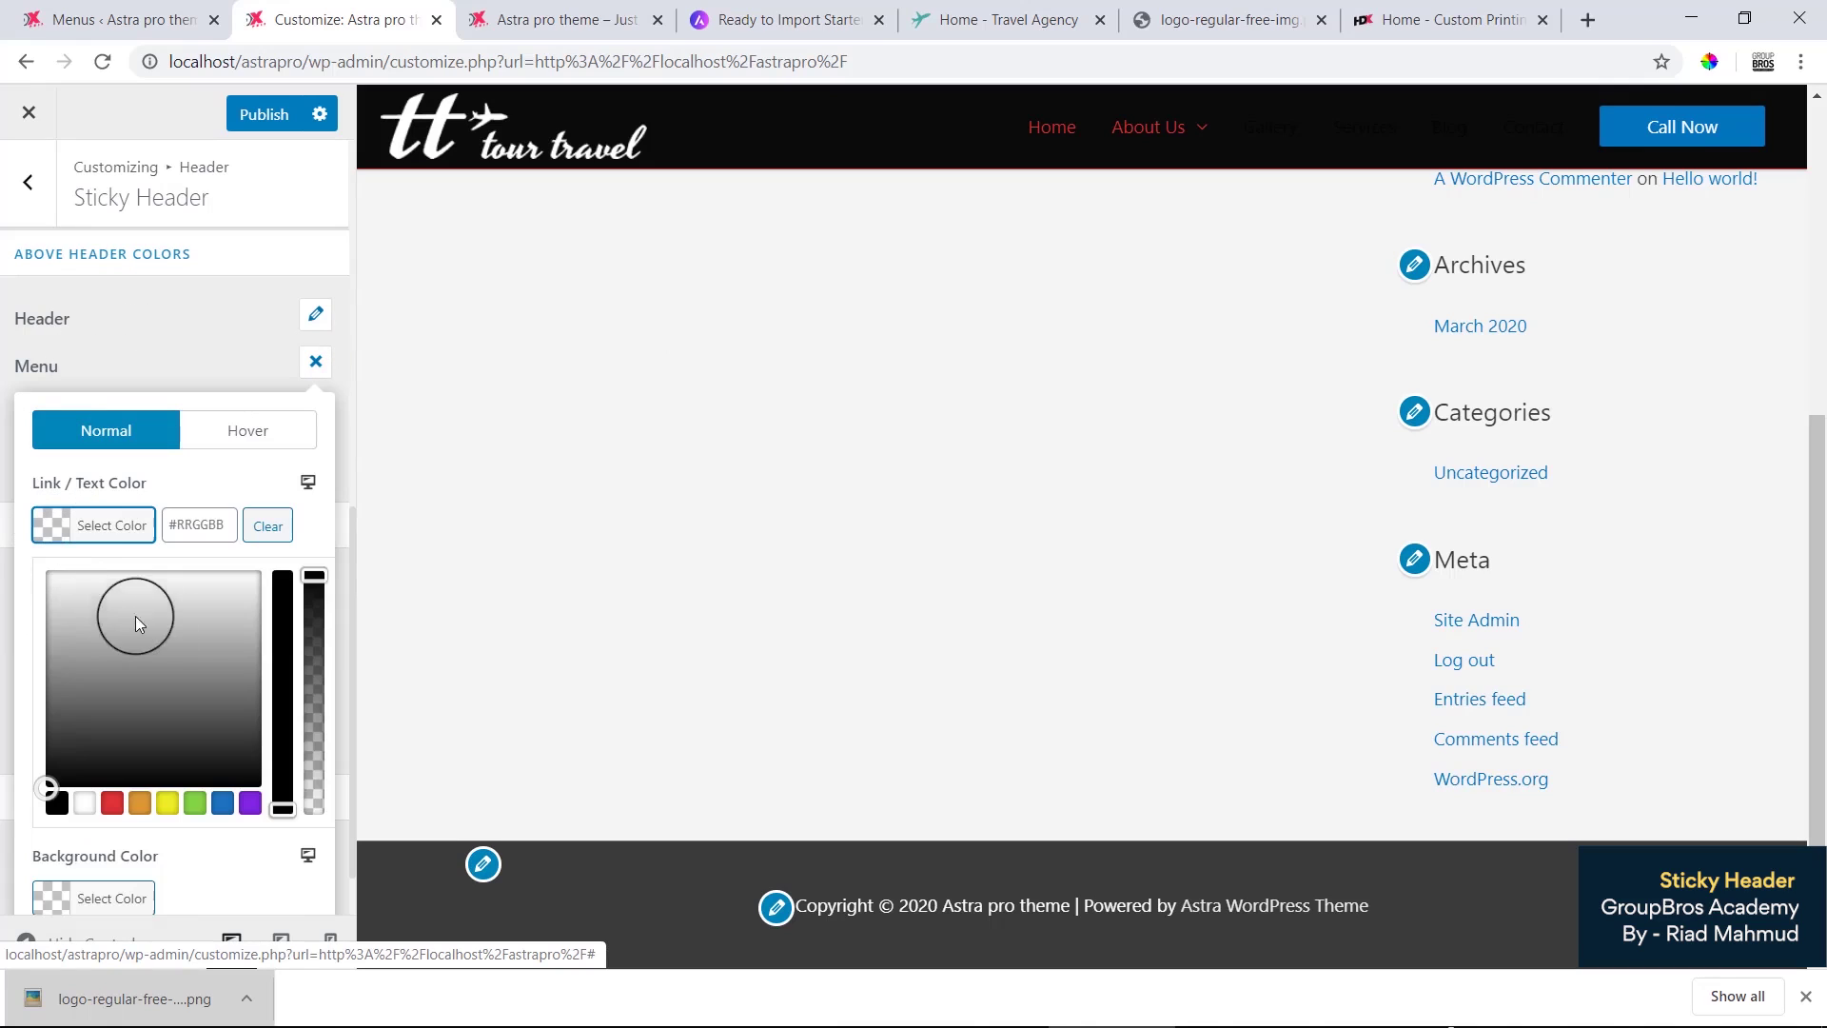
click(11, 540)
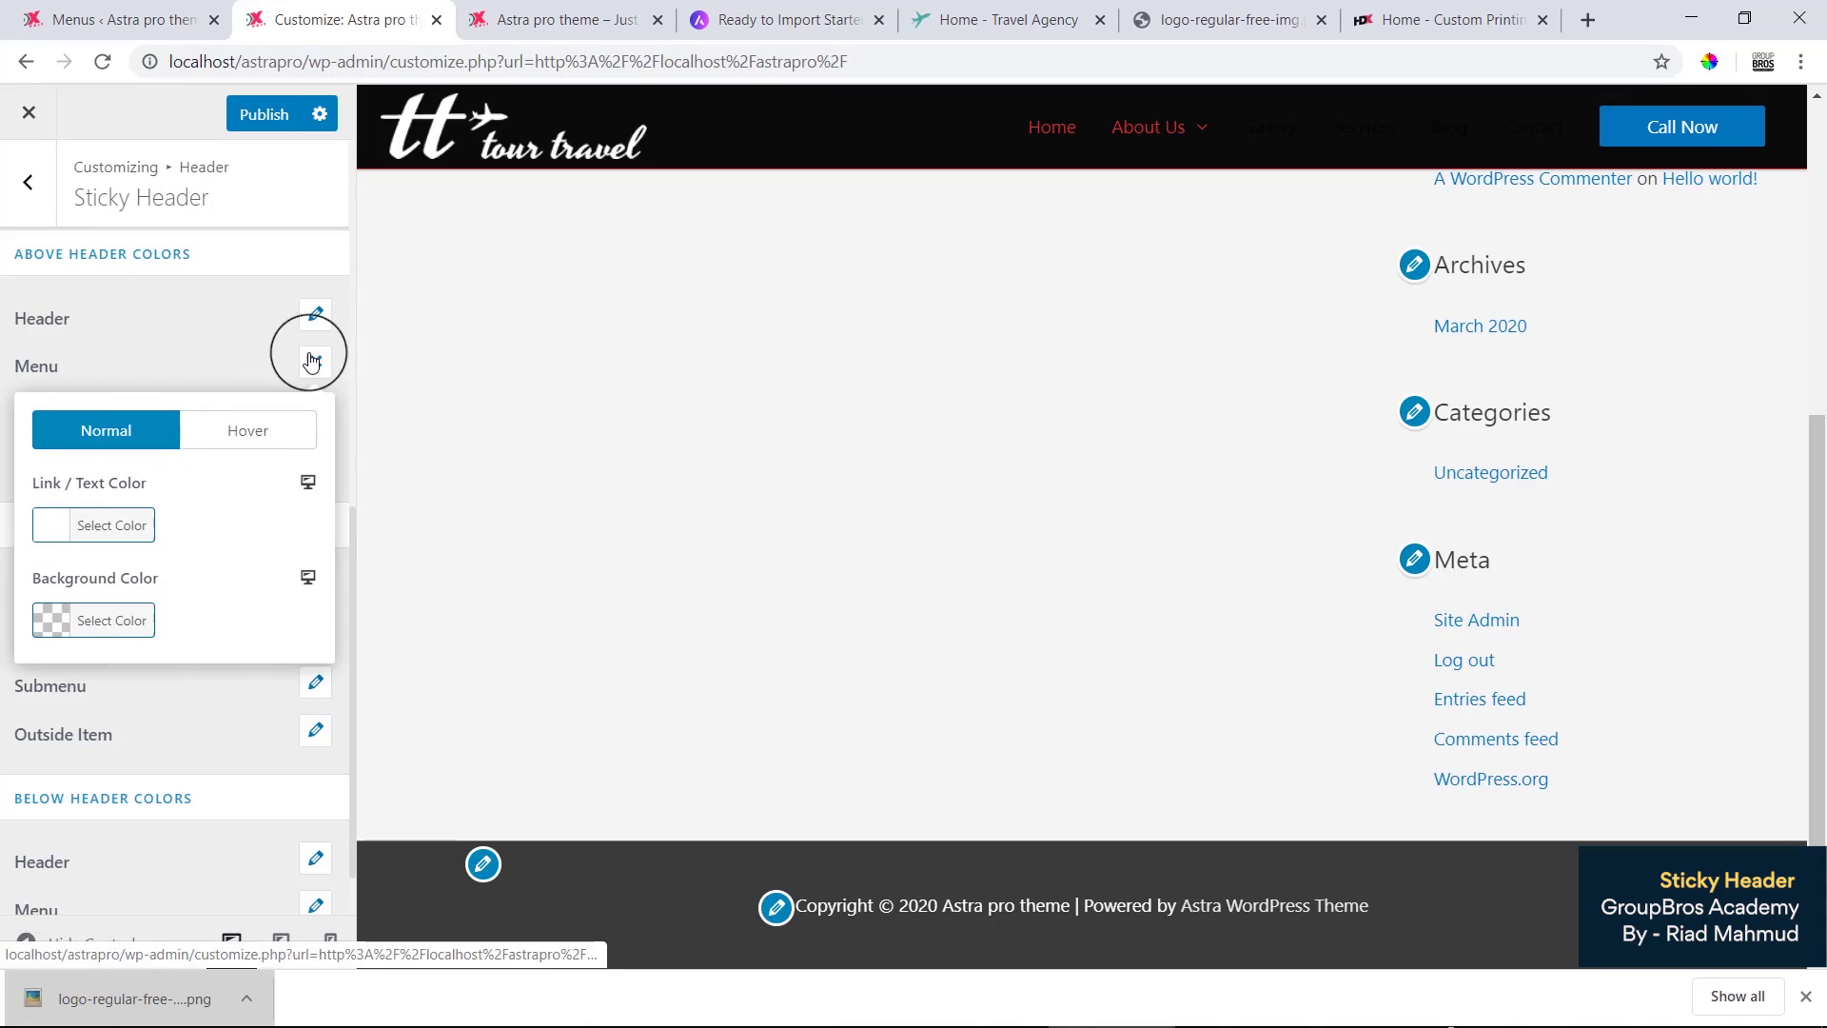
click(208, 387)
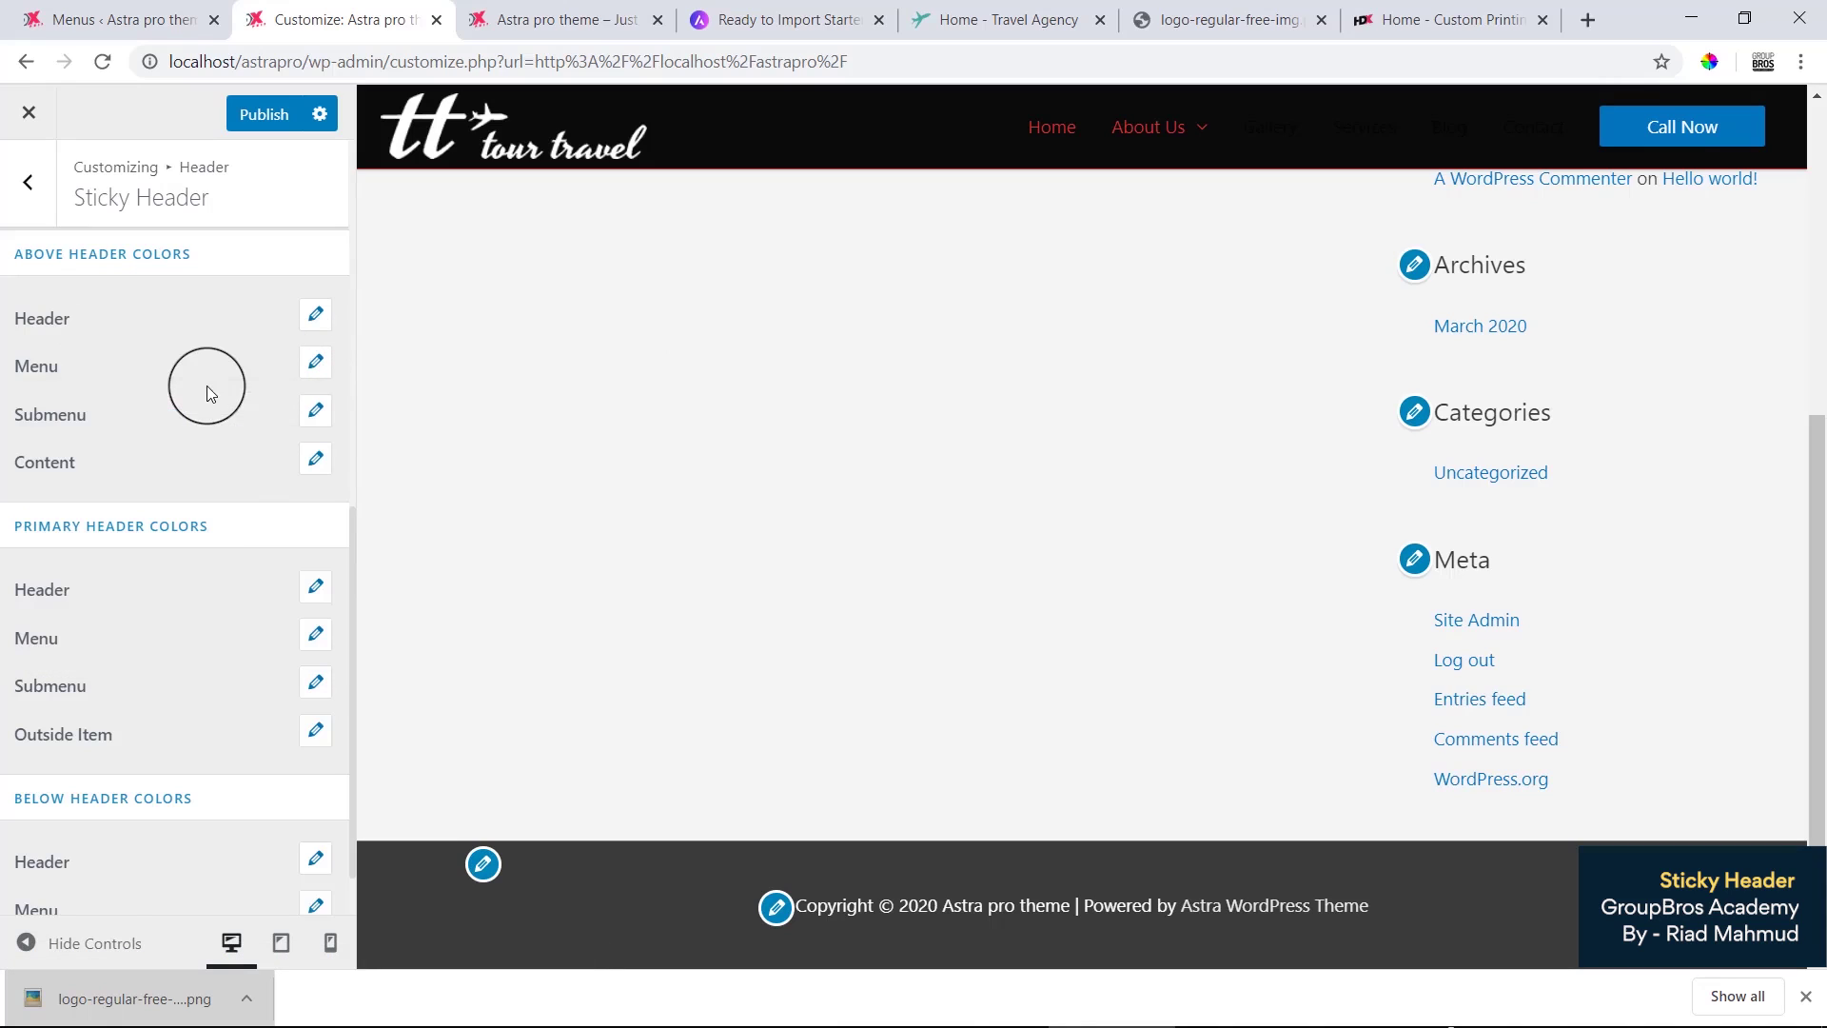
Step: Examine the sticky header settings and compare the Above, Primary and Below Header Colors sections
scroll(189, 561, up, 8)
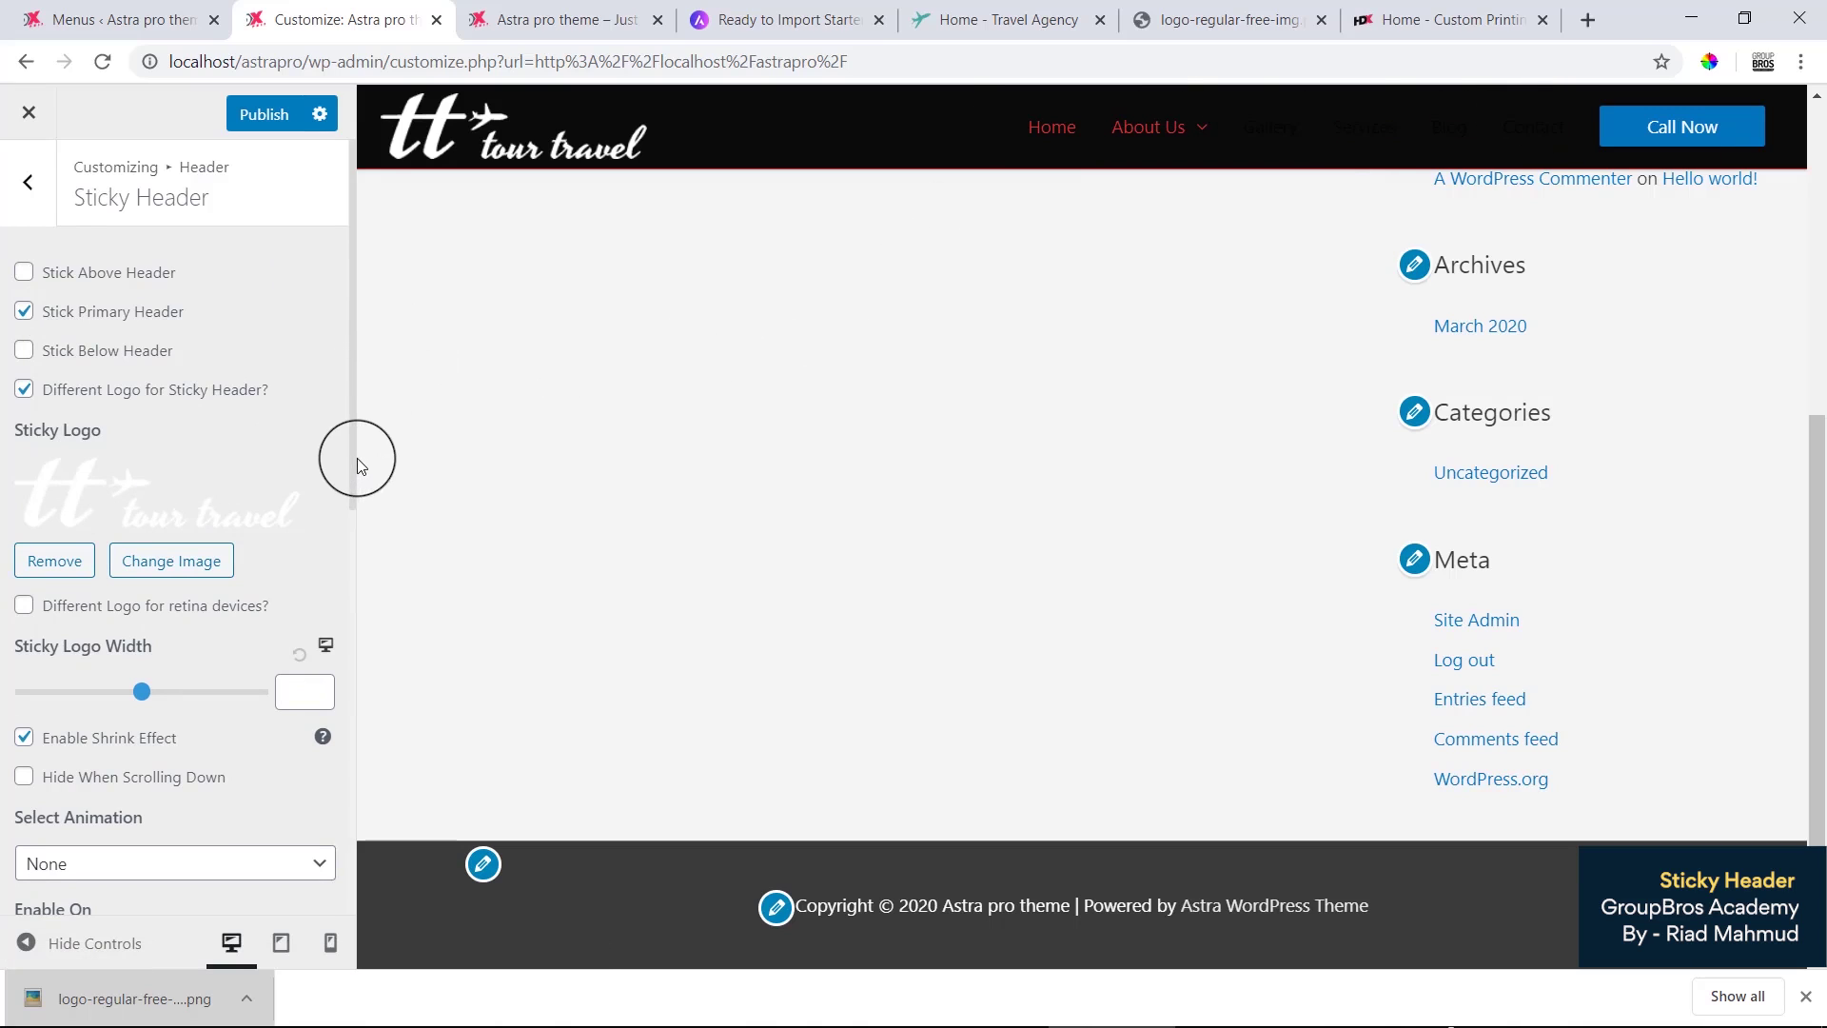
drag(352, 458, 346, 809)
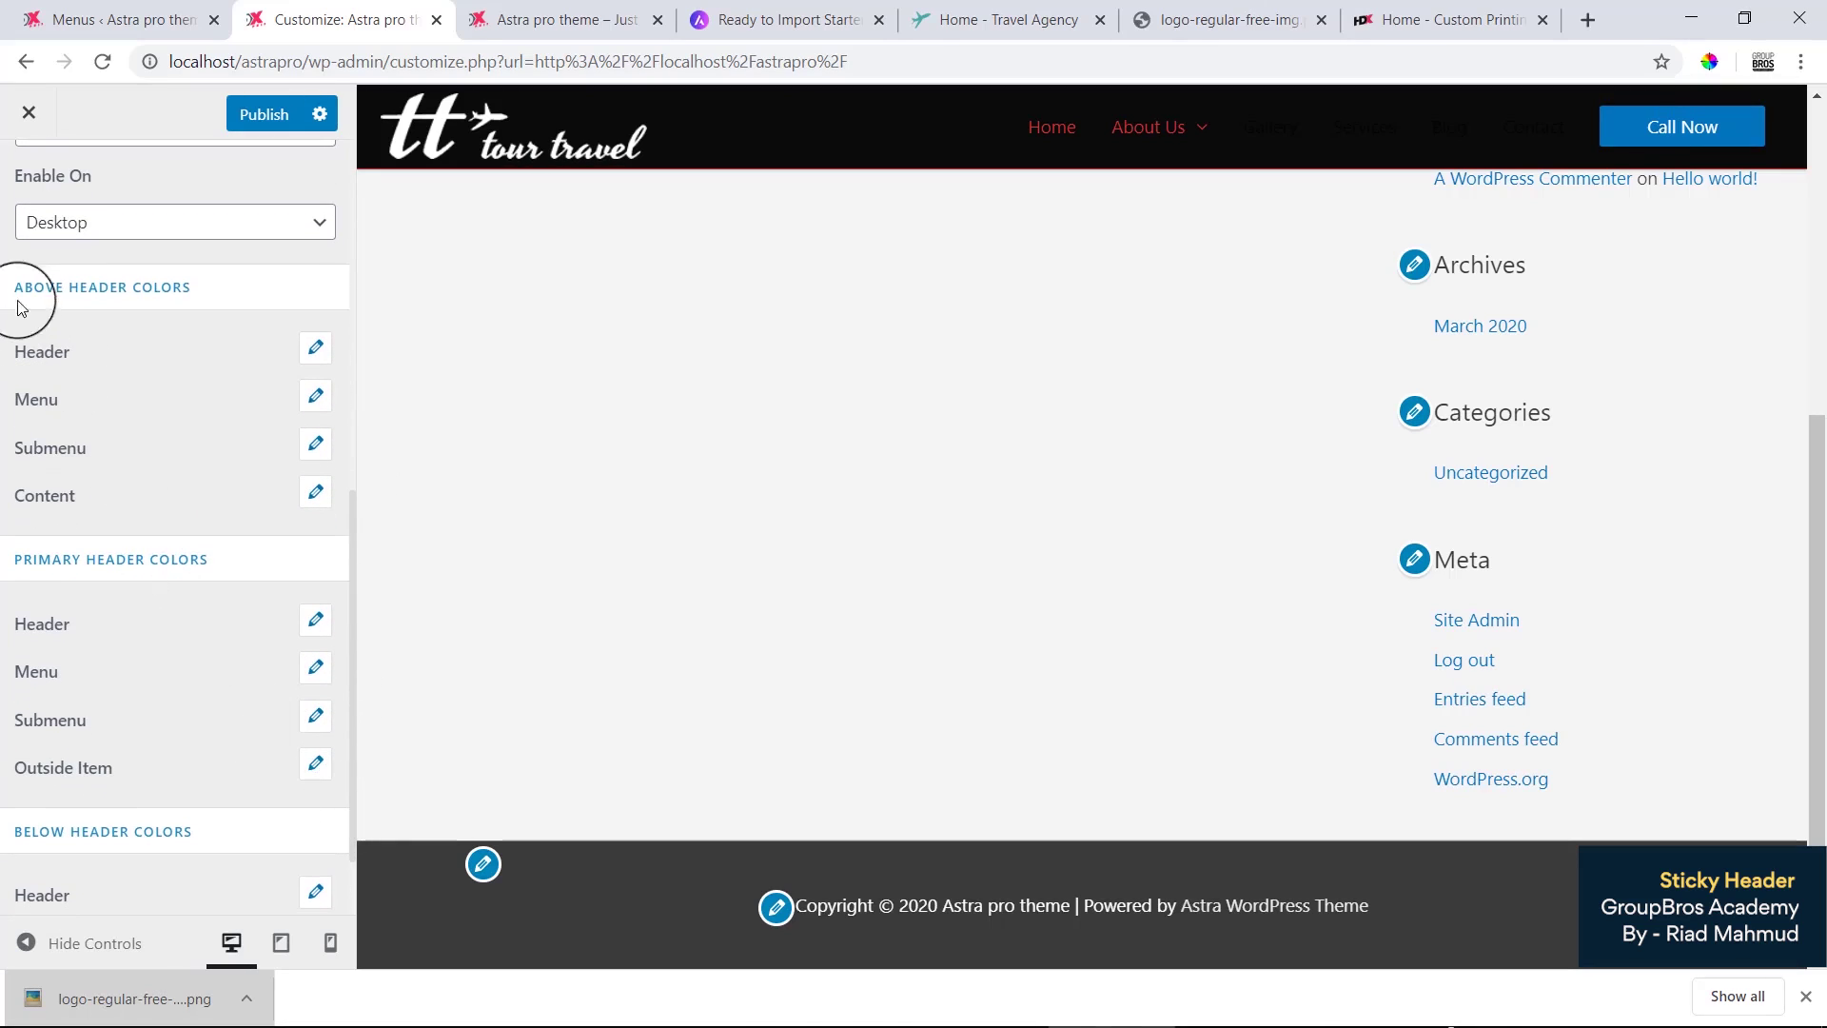
drag(24, 298, 191, 290)
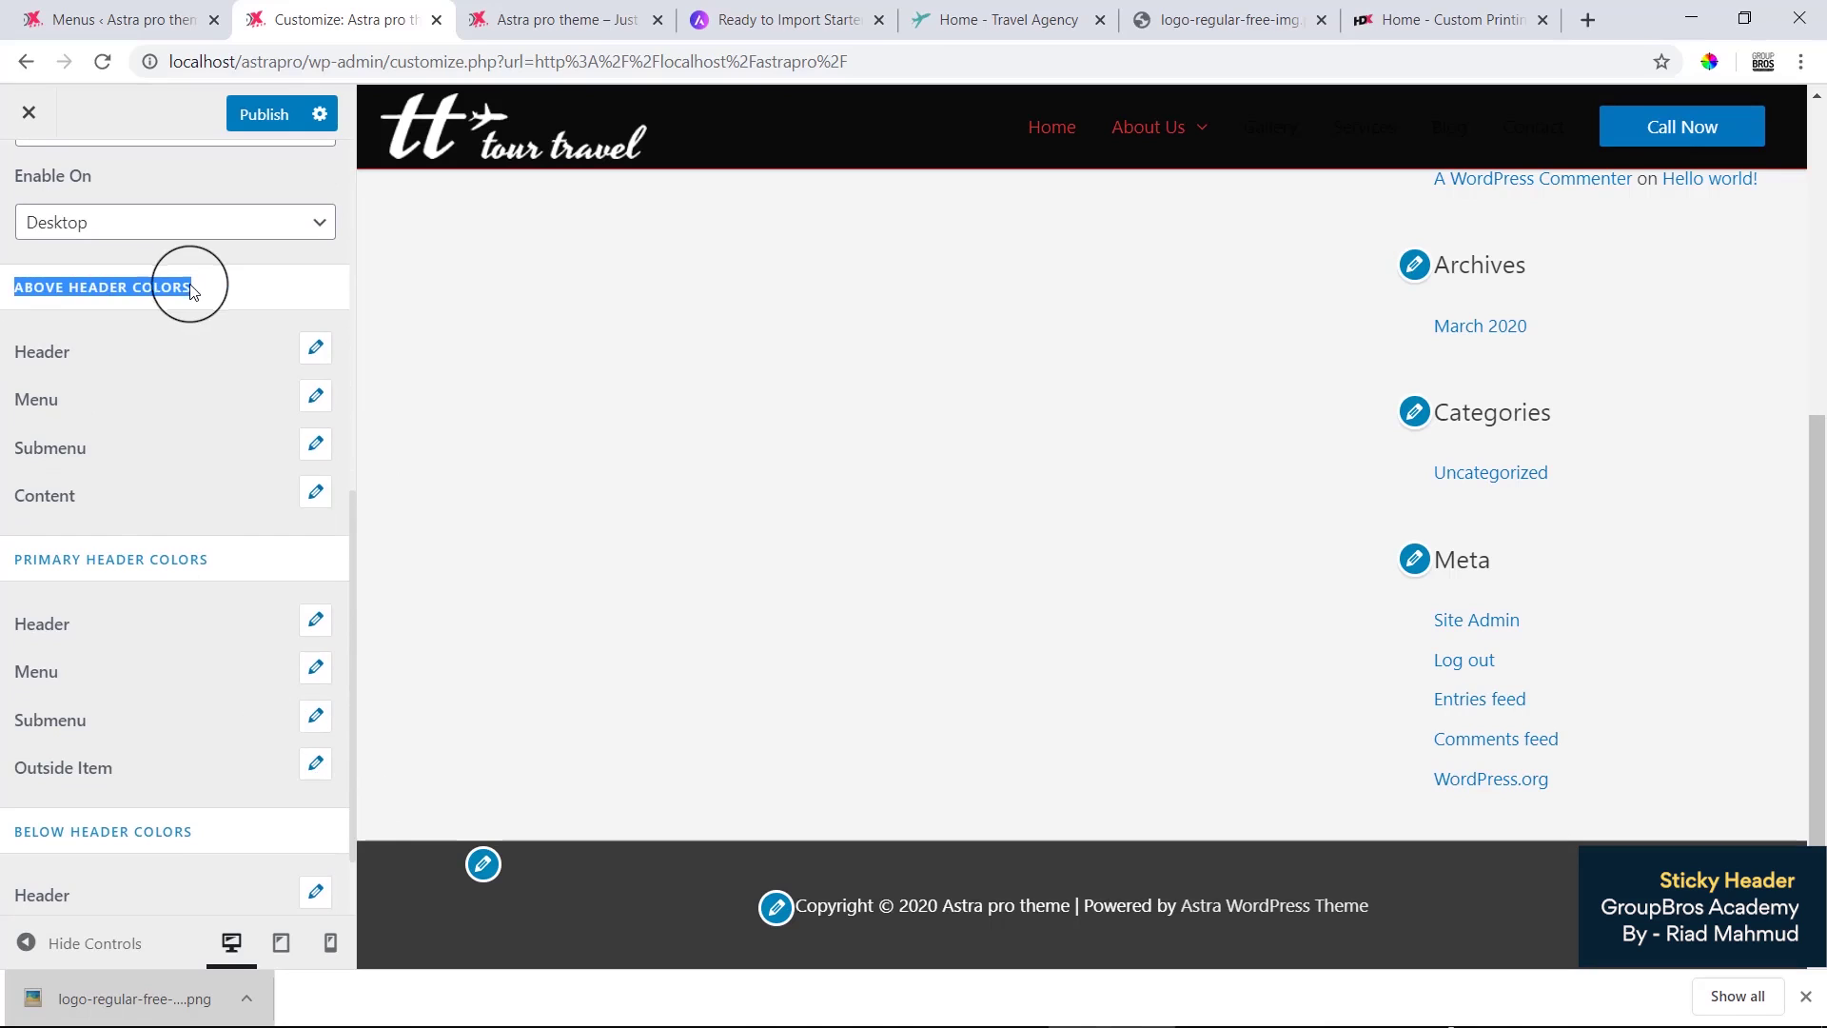
drag(22, 565, 196, 574)
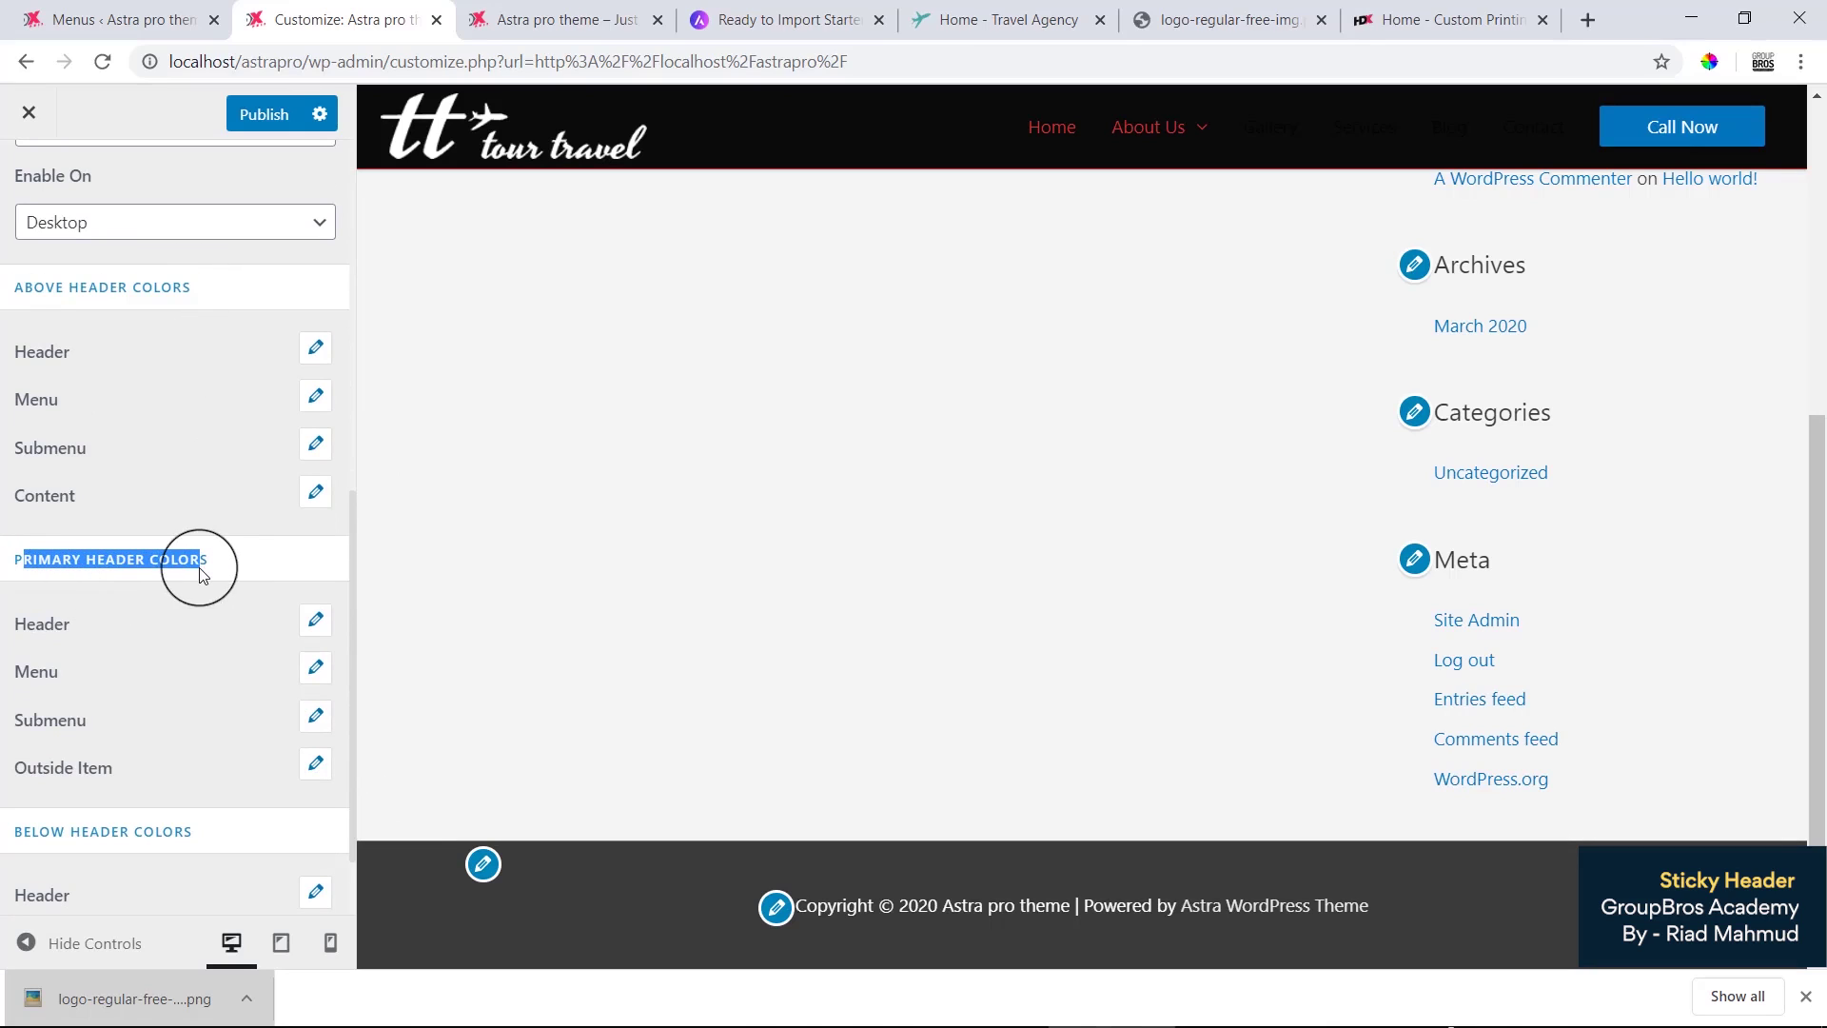
drag(14, 834, 190, 838)
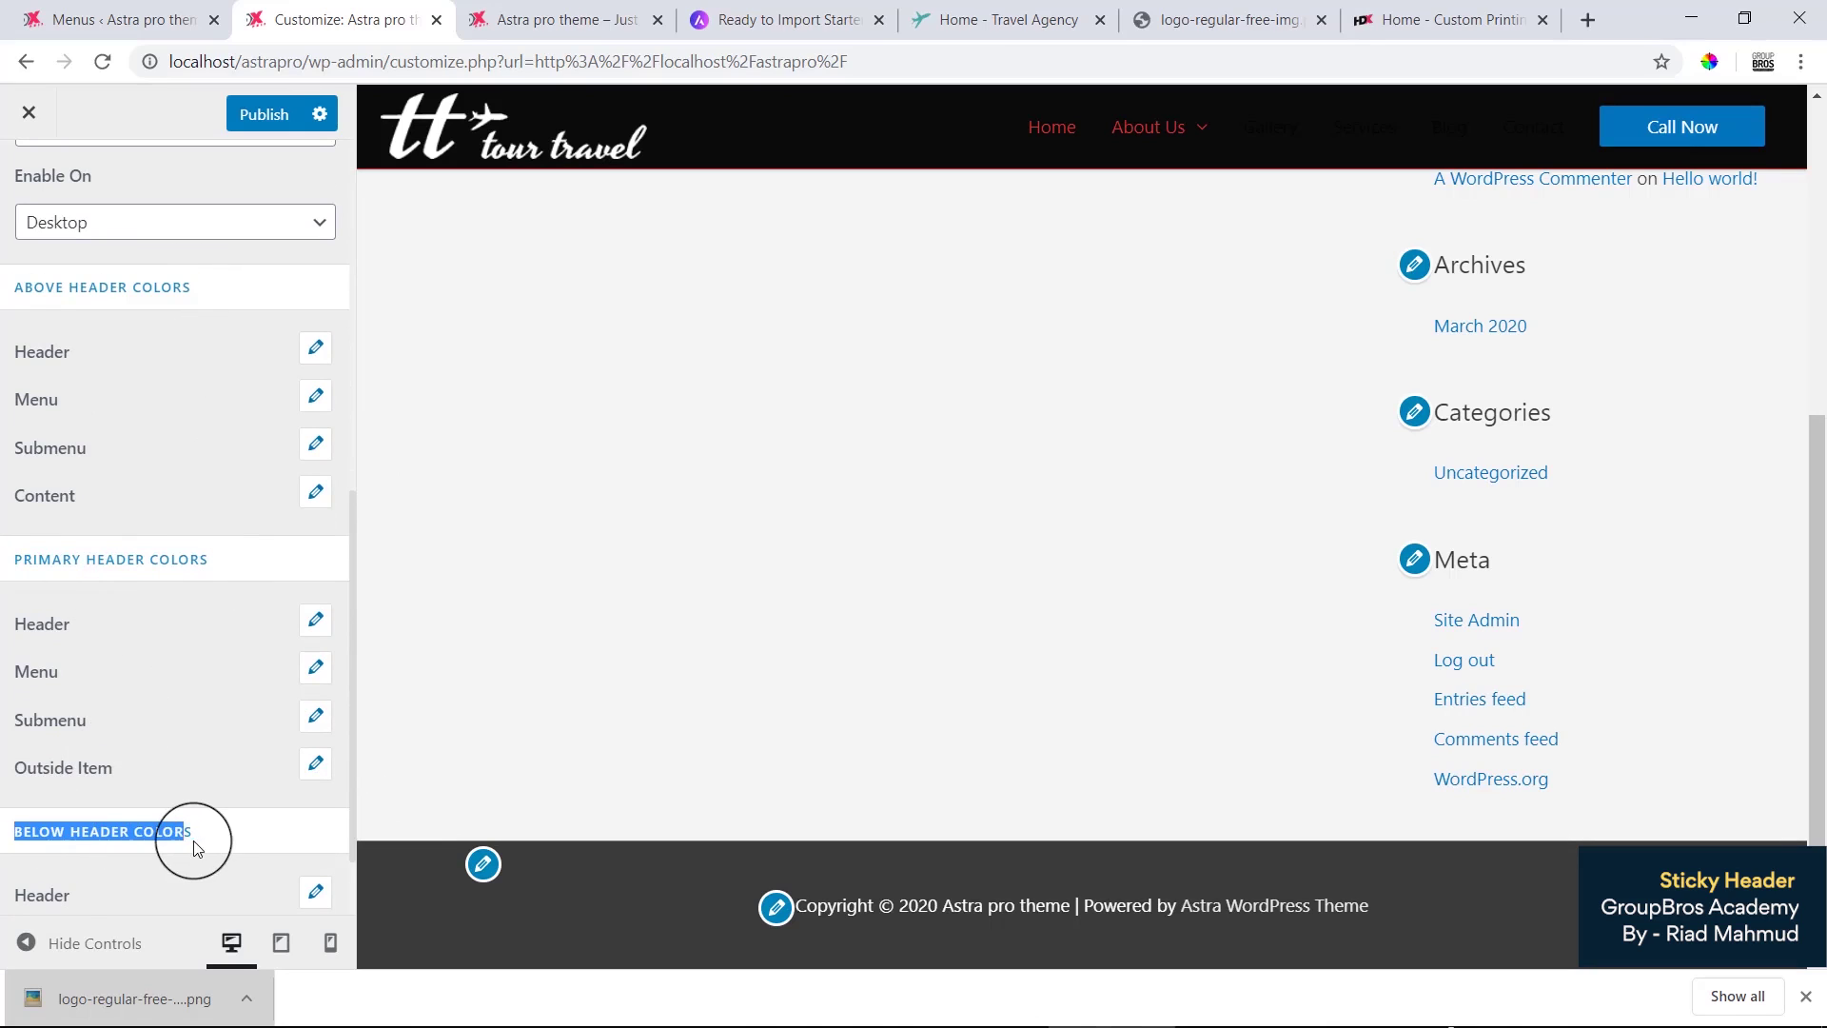
drag(23, 583, 319, 643)
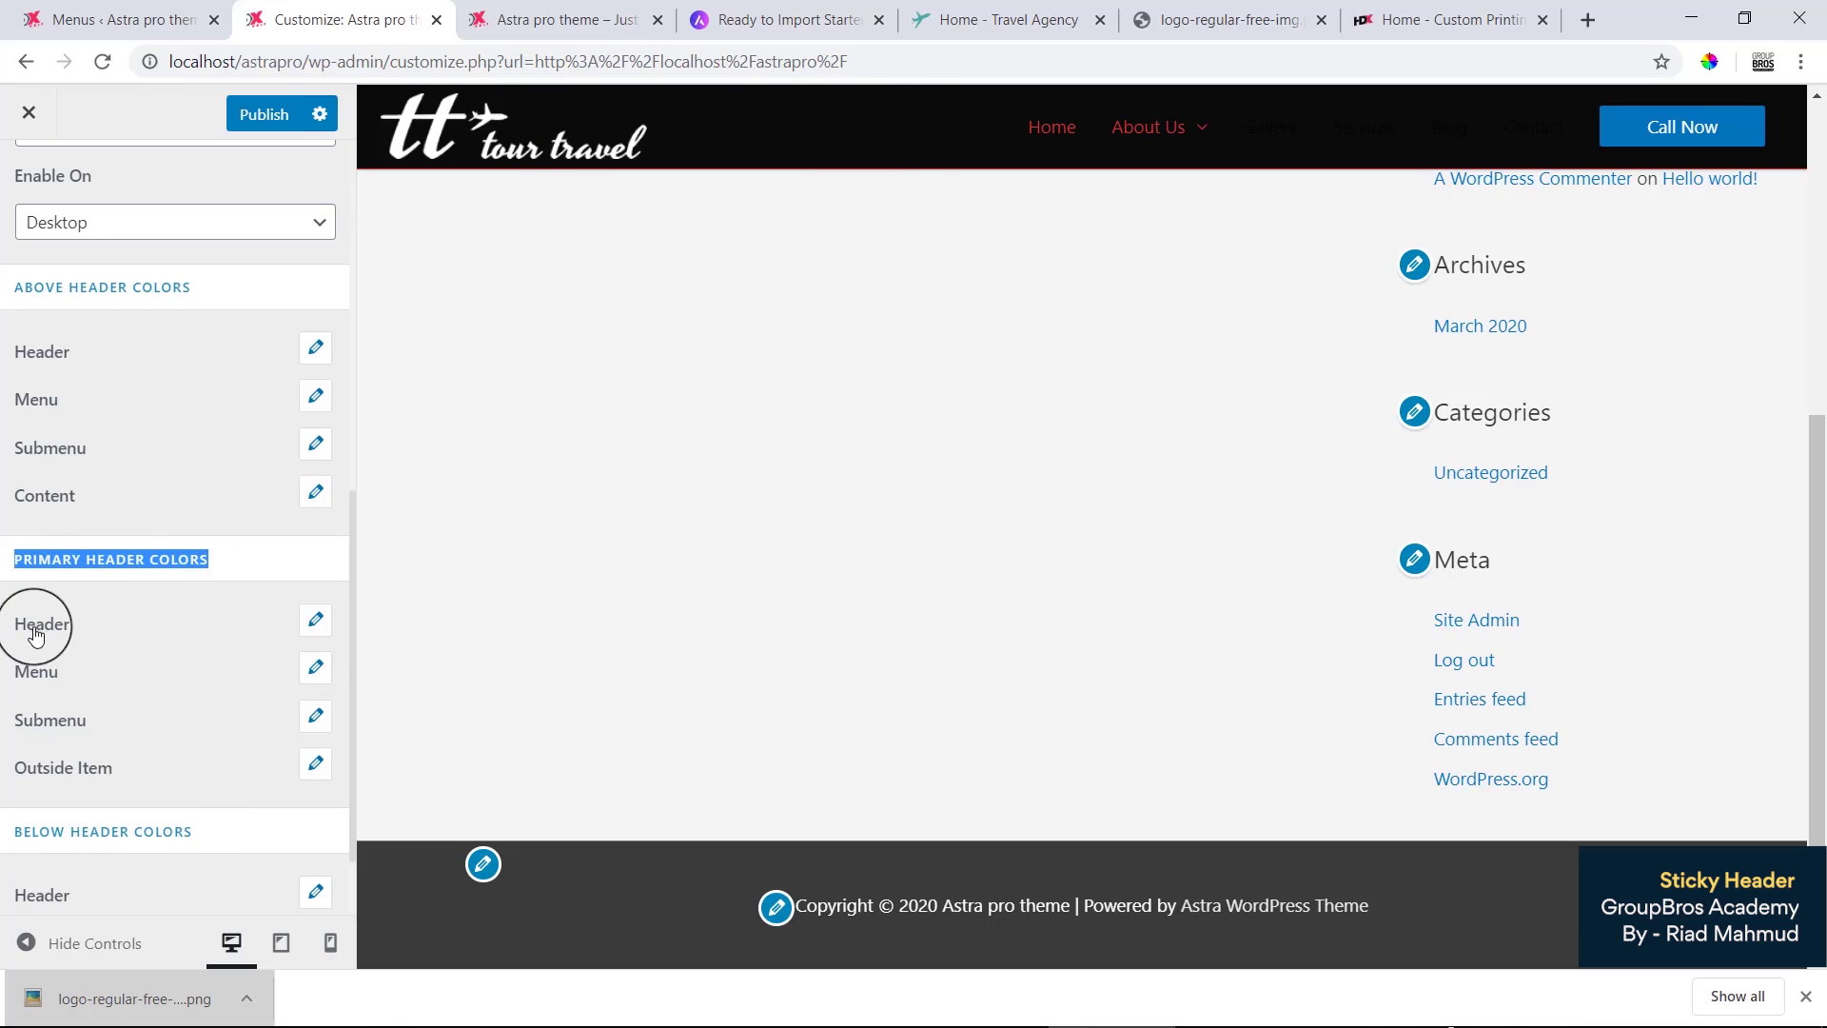
click(315, 620)
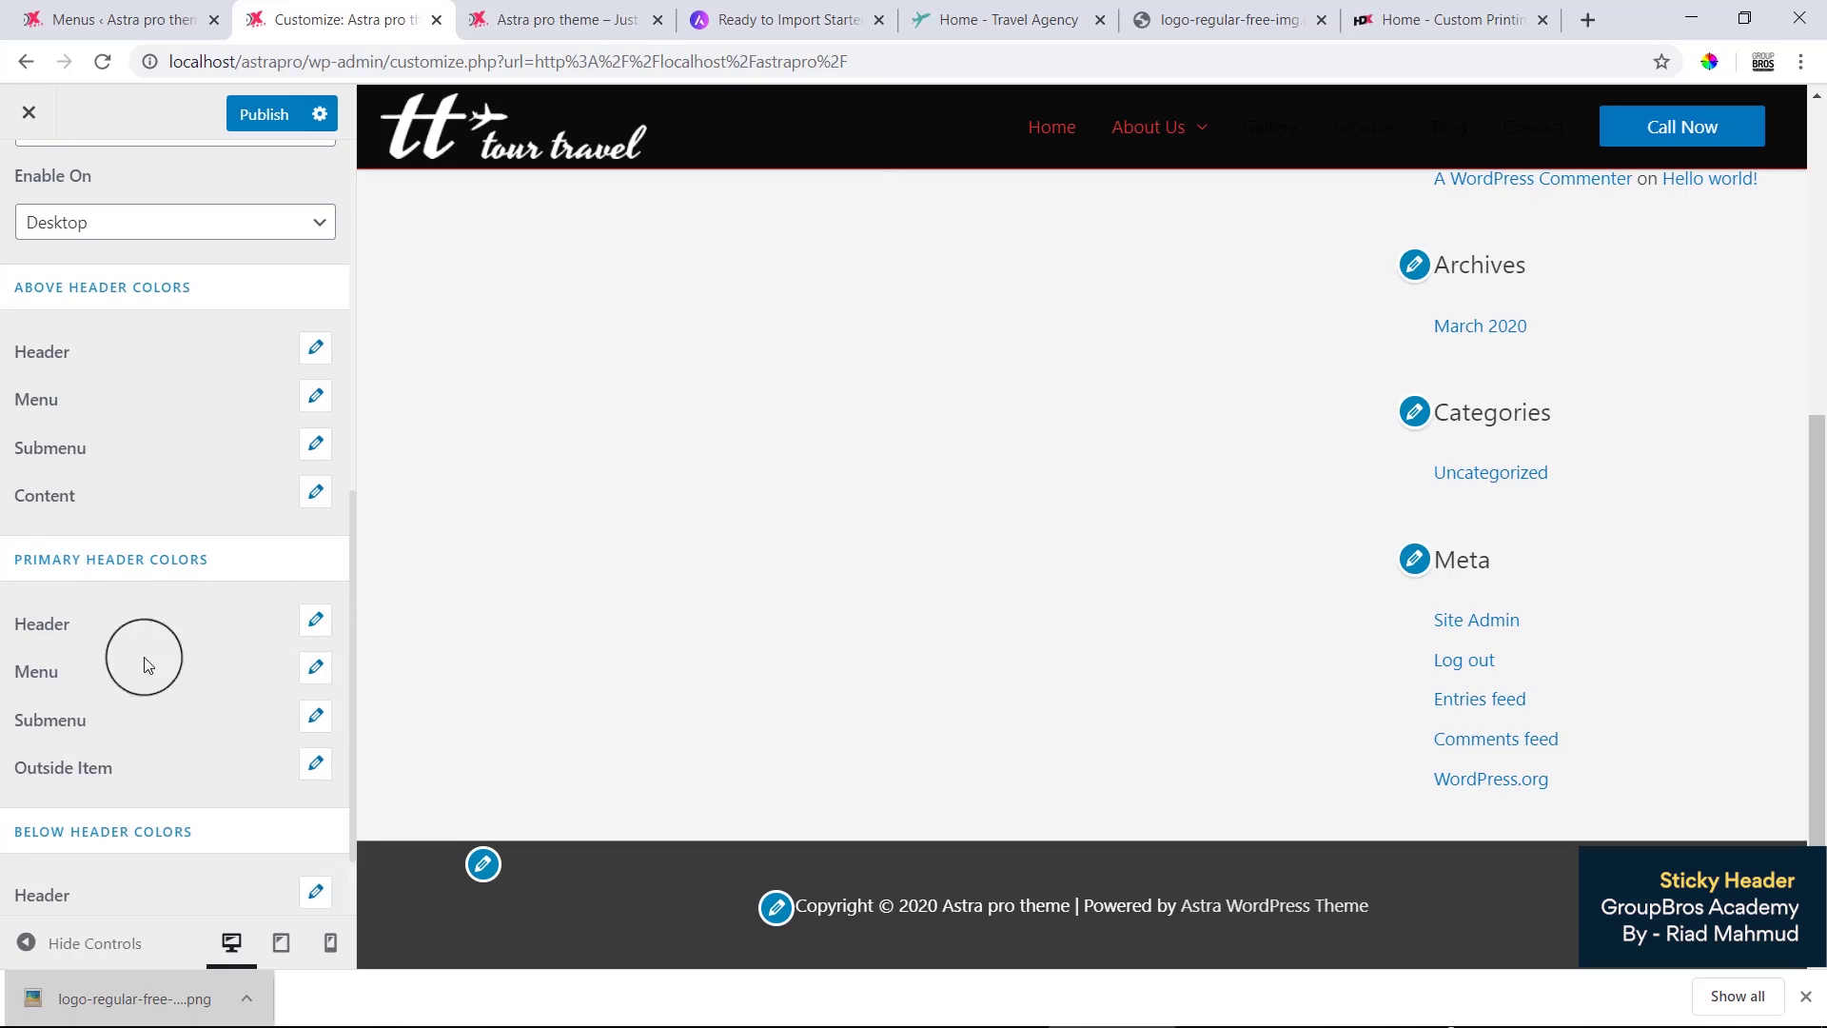
Step: Set the normal link/text color of the Primary Header menu to white
click(315, 667)
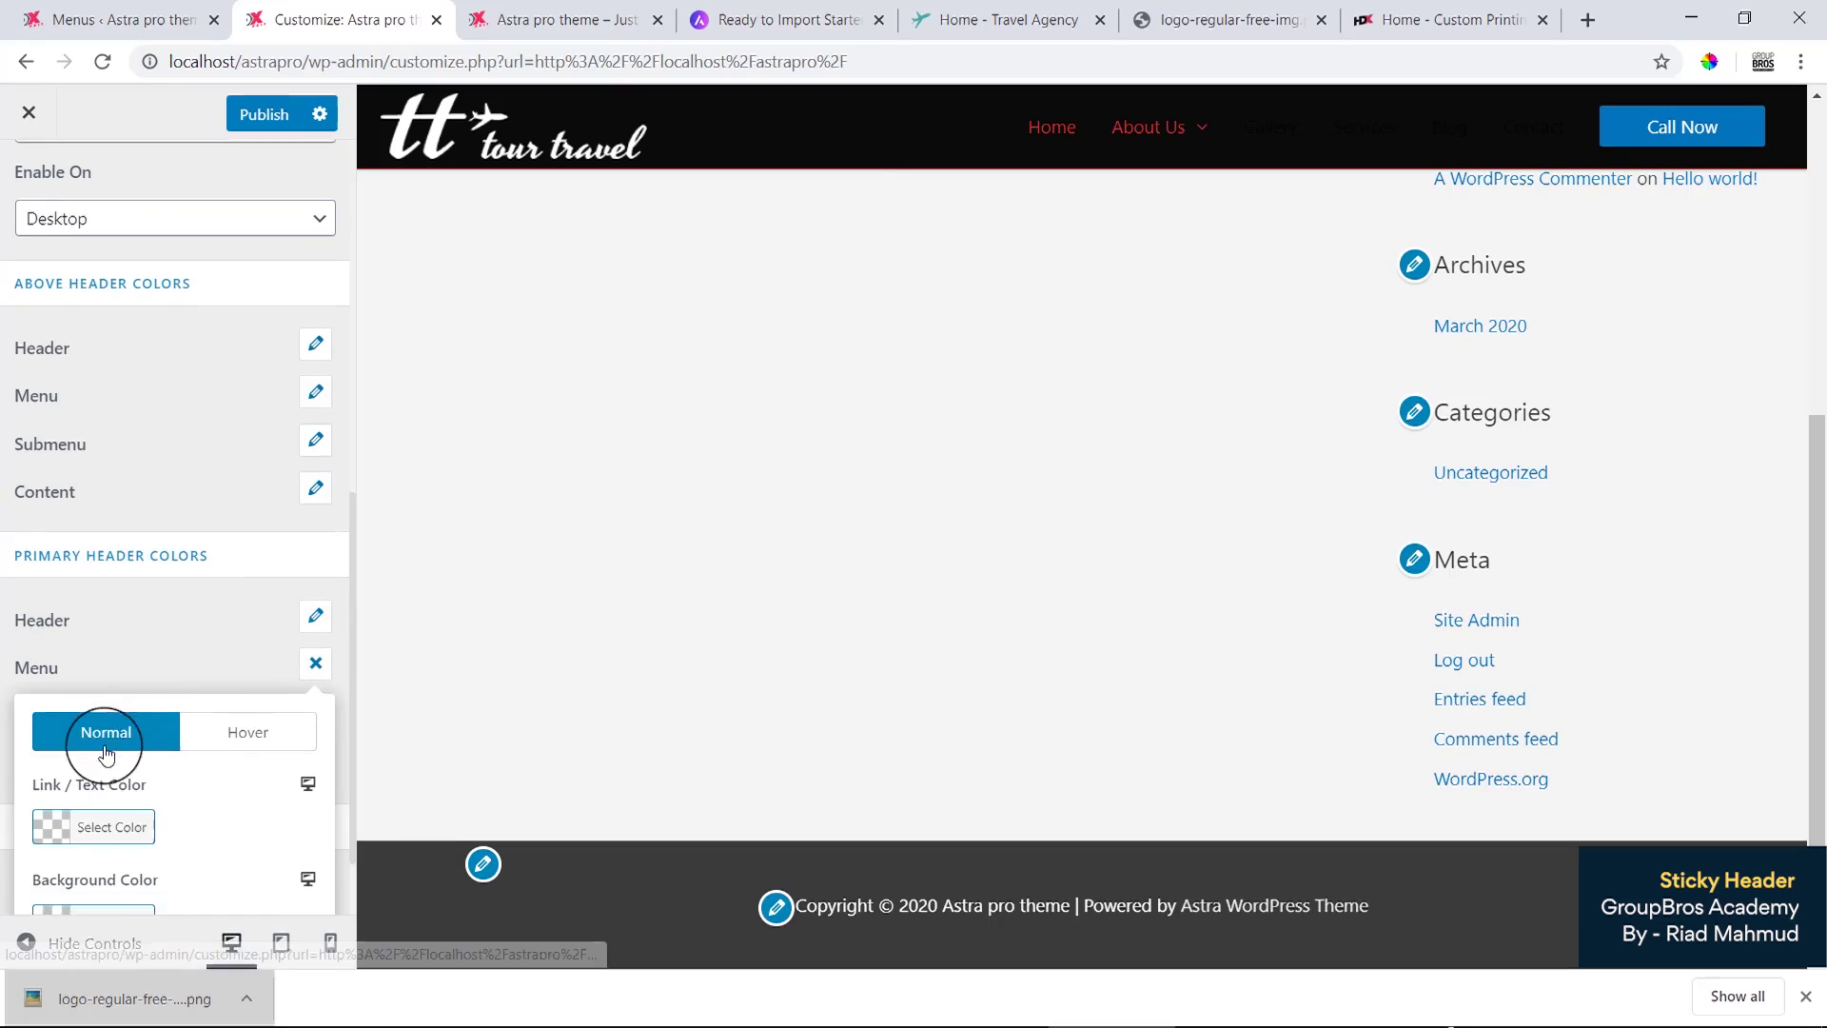
scroll(69, 726, down, 1)
drag(57, 775, 17, 742)
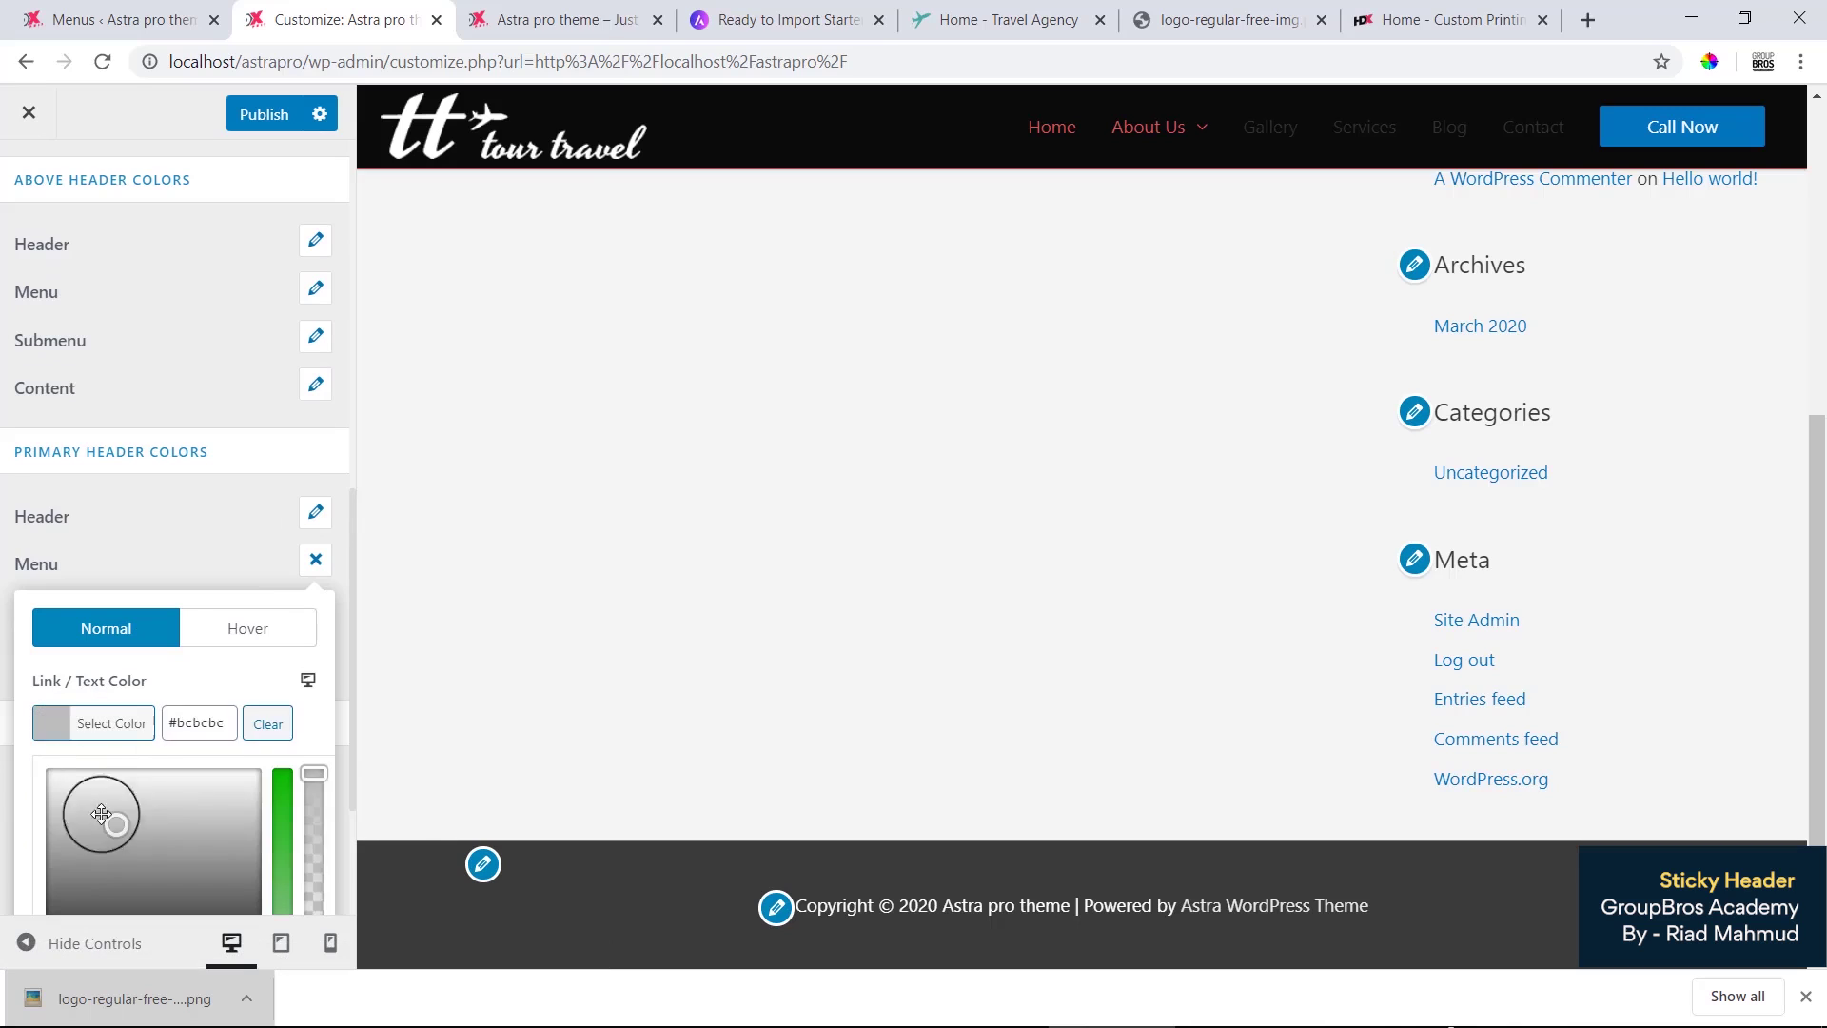
click(17, 742)
Step: Try red #dd3333 as the Primary Header menu's active/hover link color and reduce its opacity
click(240, 628)
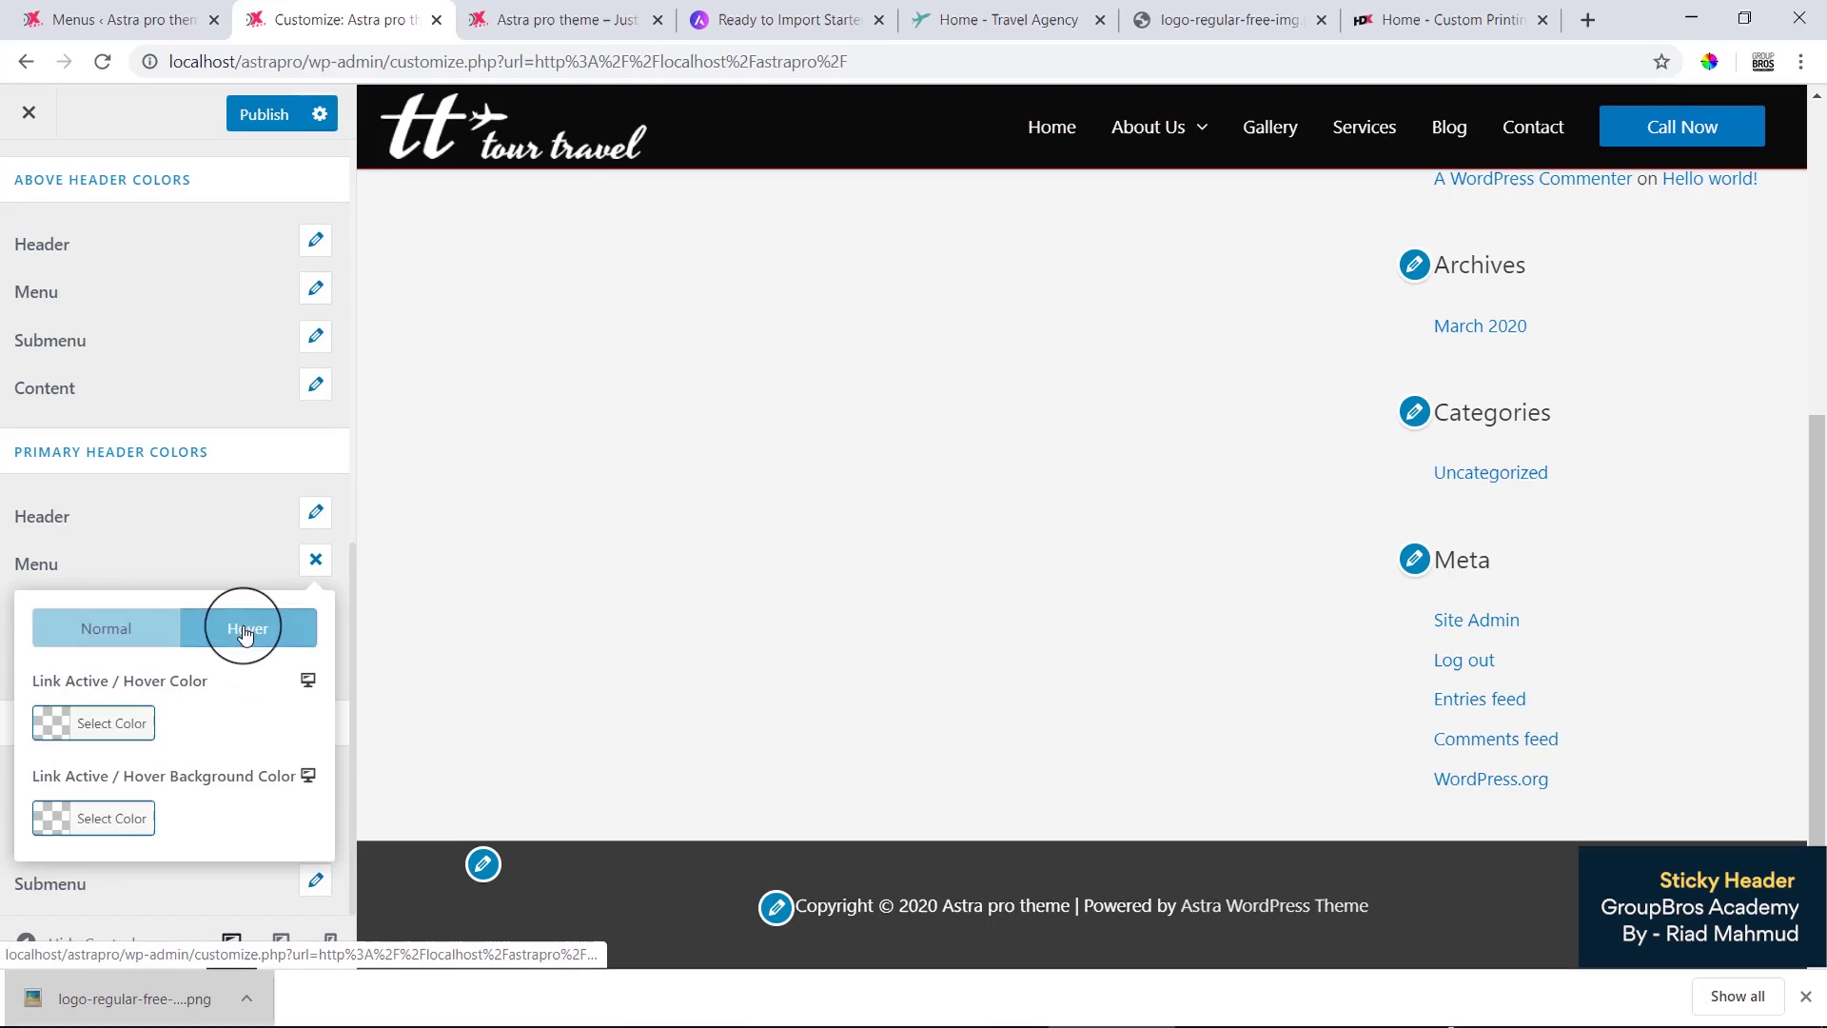
click(46, 733)
scroll(145, 813, down, 3)
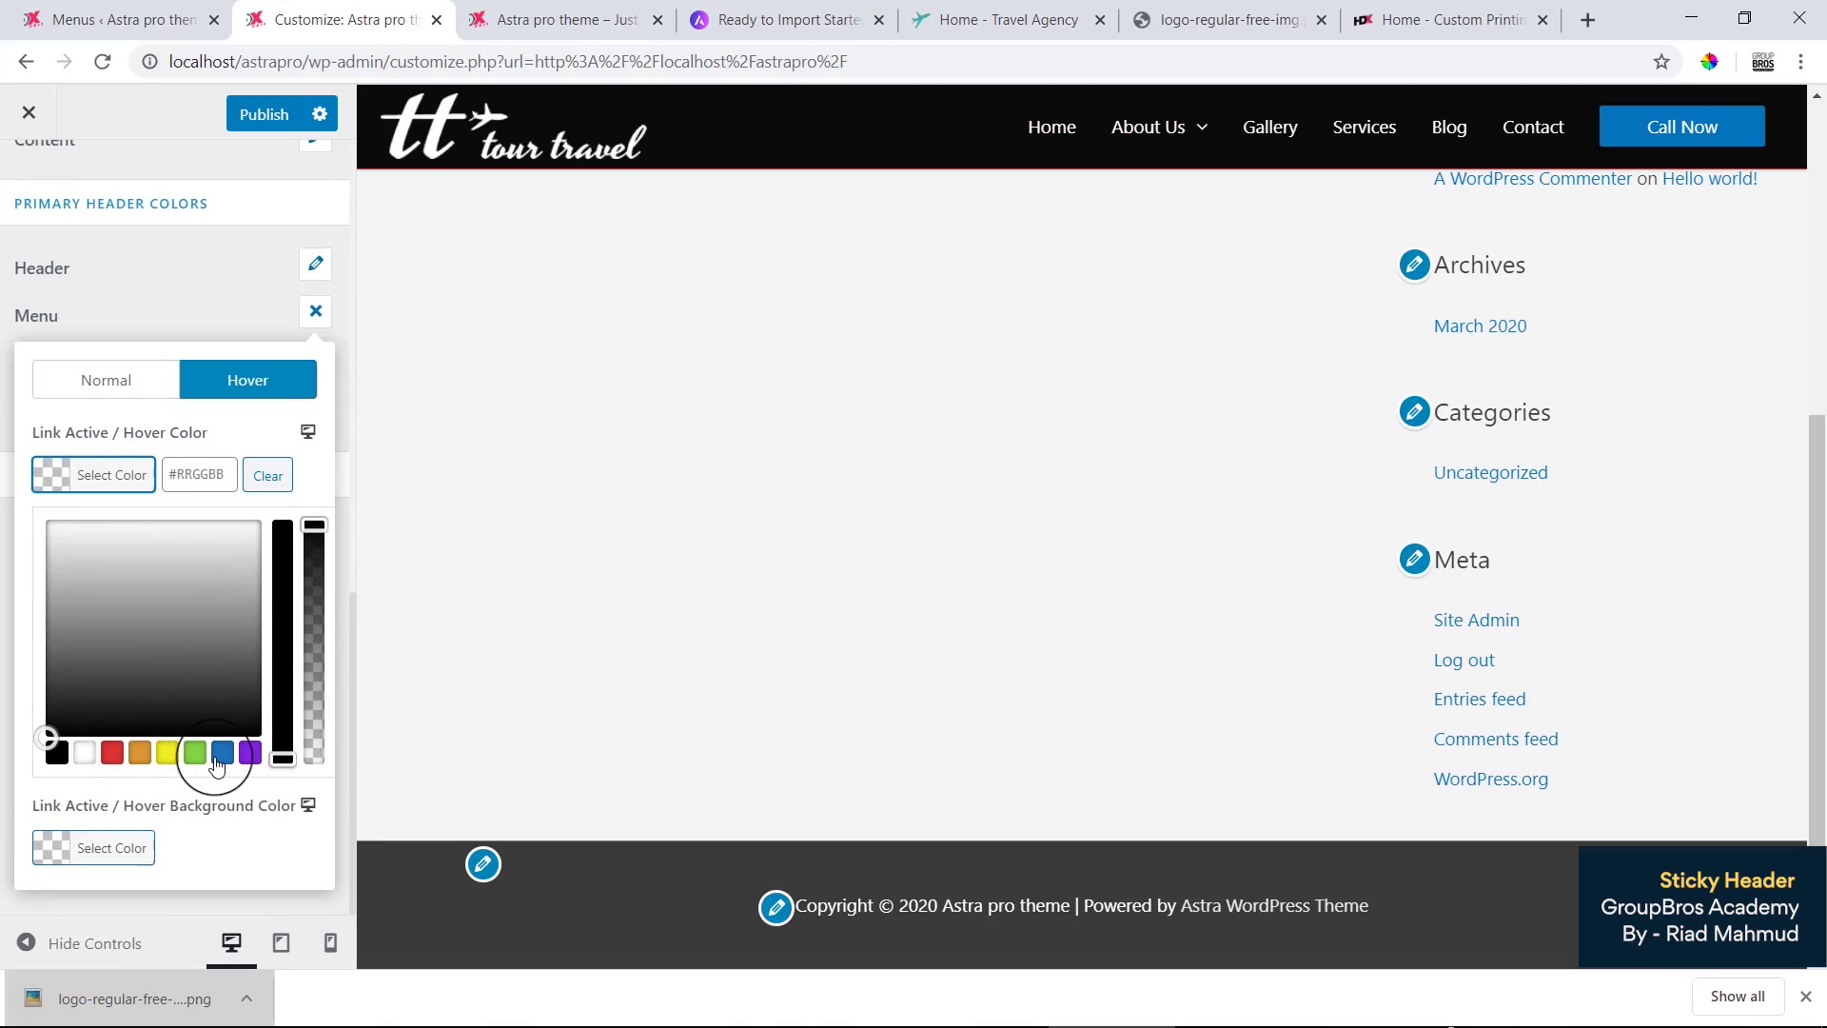
click(85, 757)
click(111, 754)
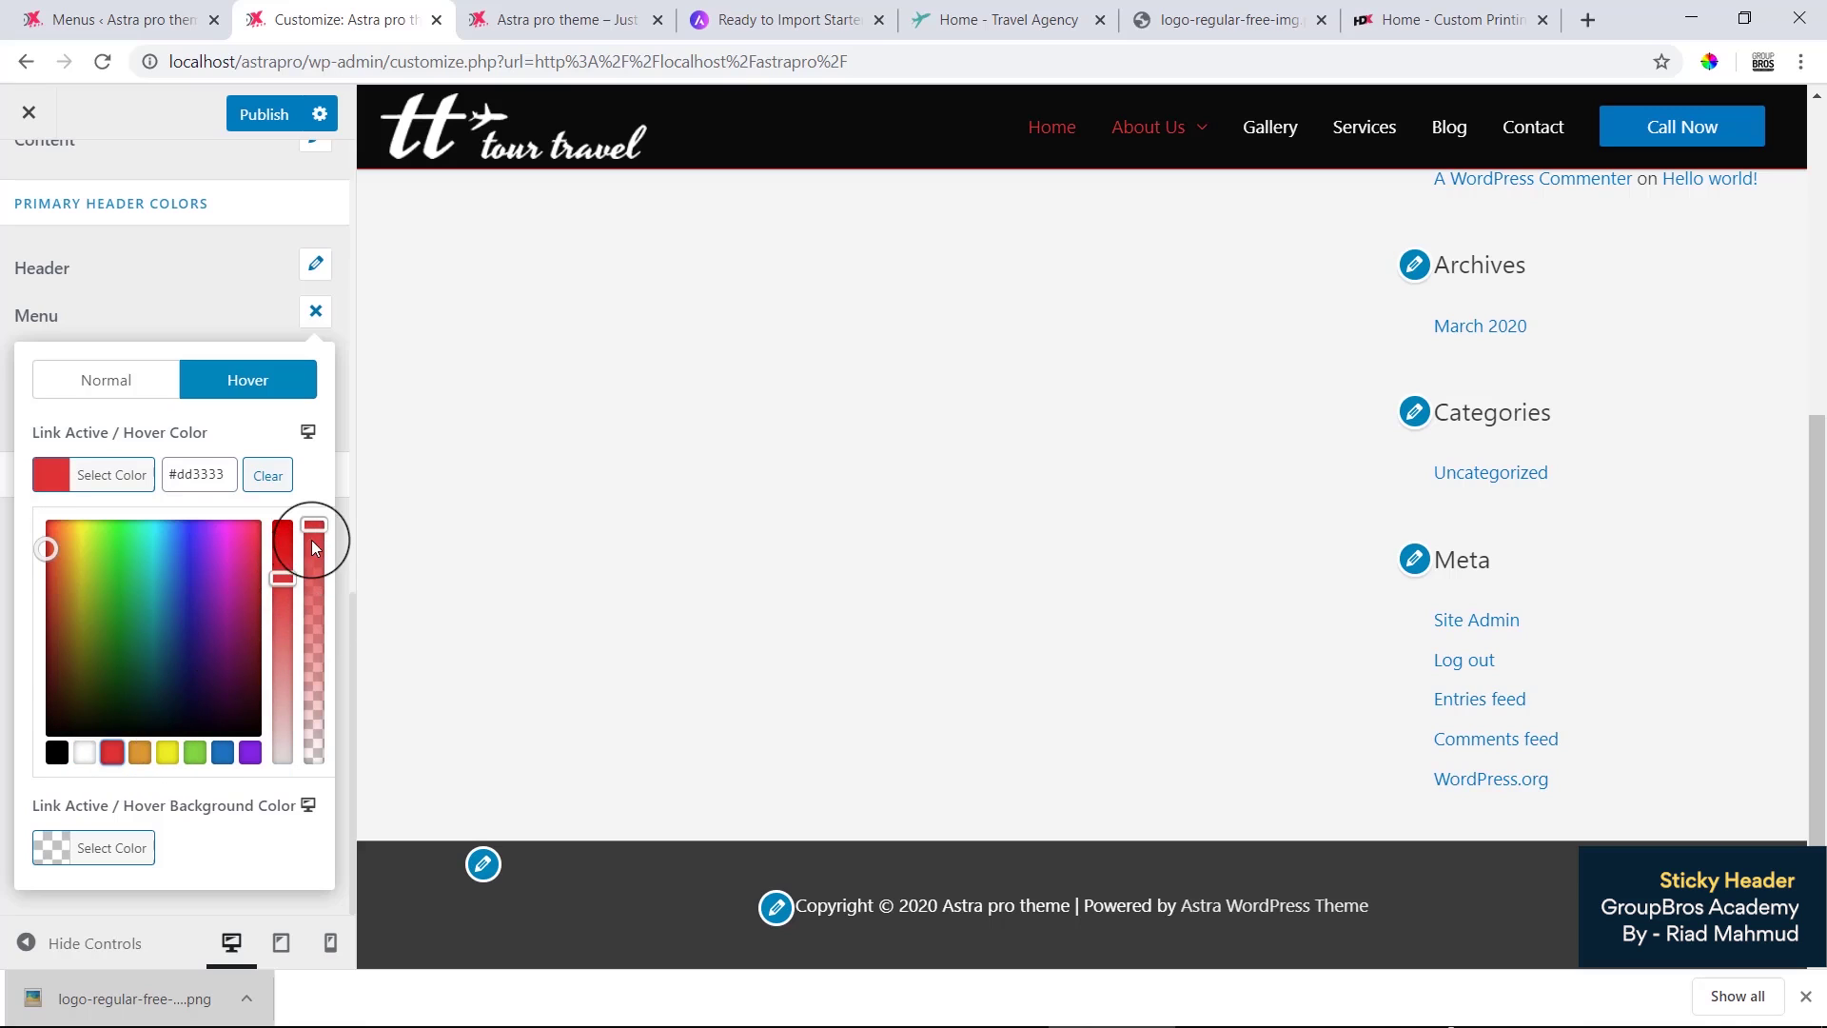
drag(314, 533, 351, 639)
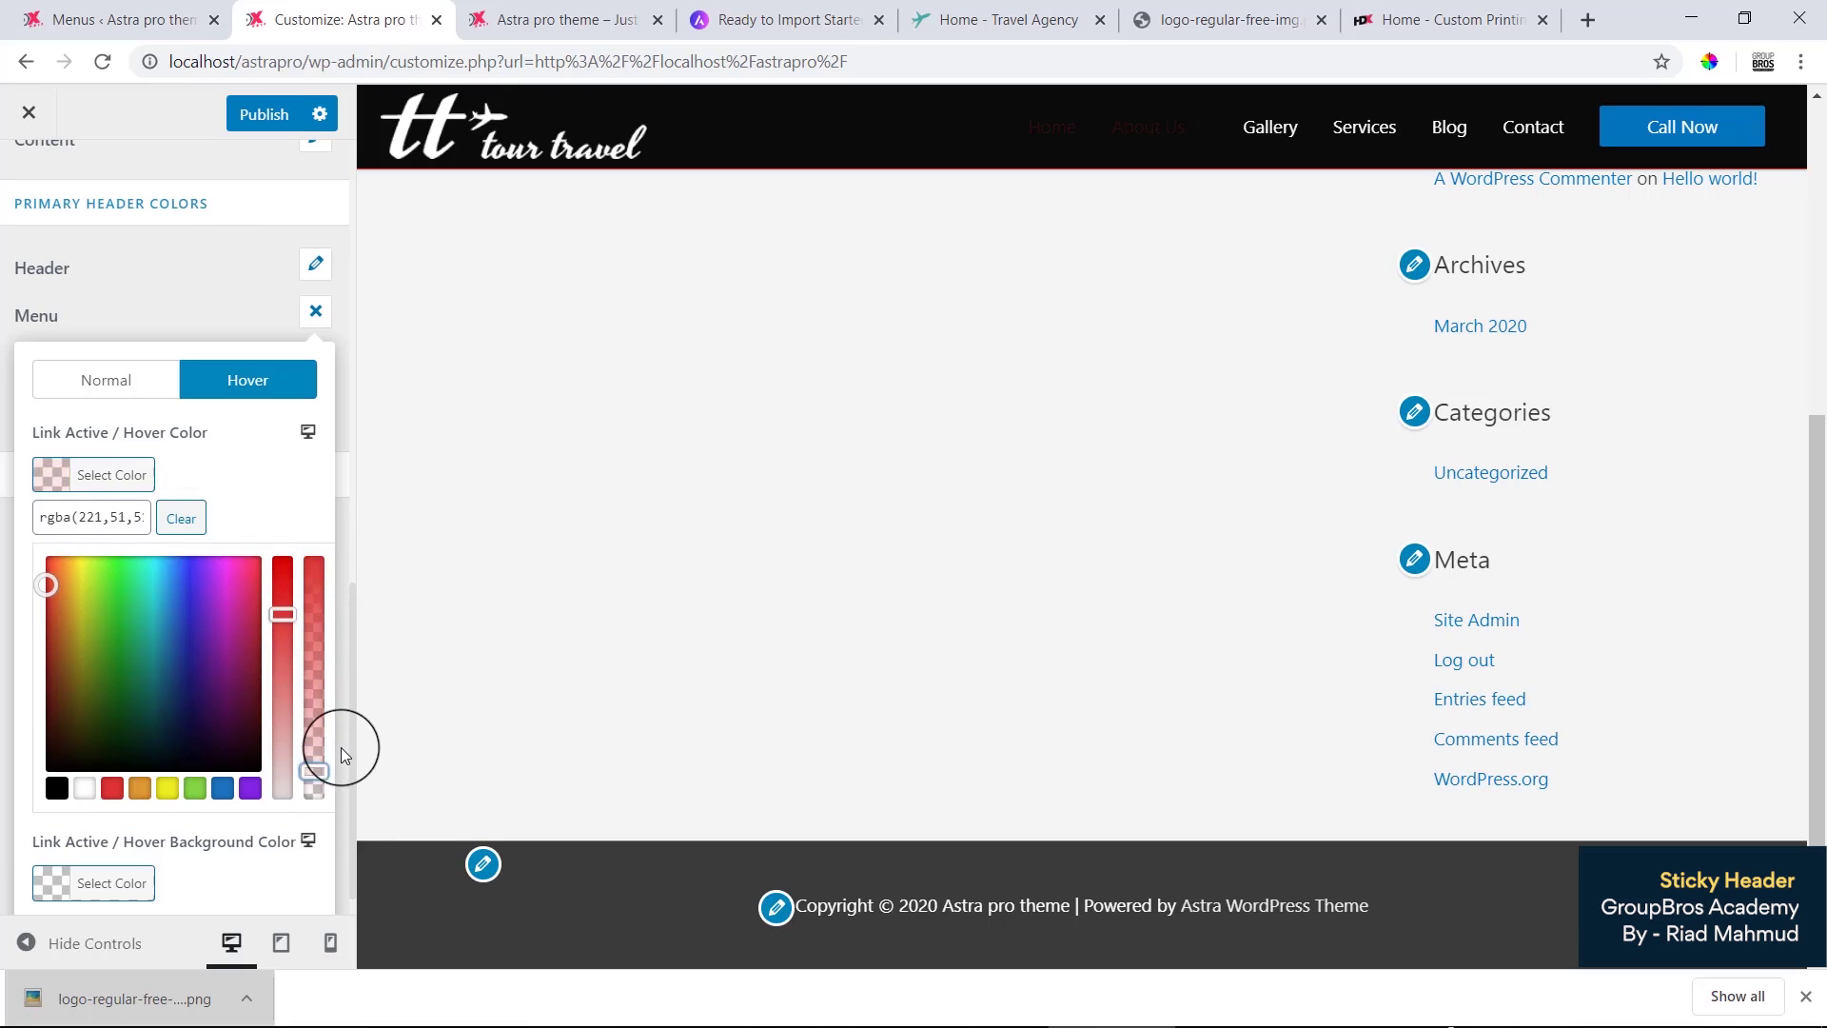
click(341, 746)
click(316, 634)
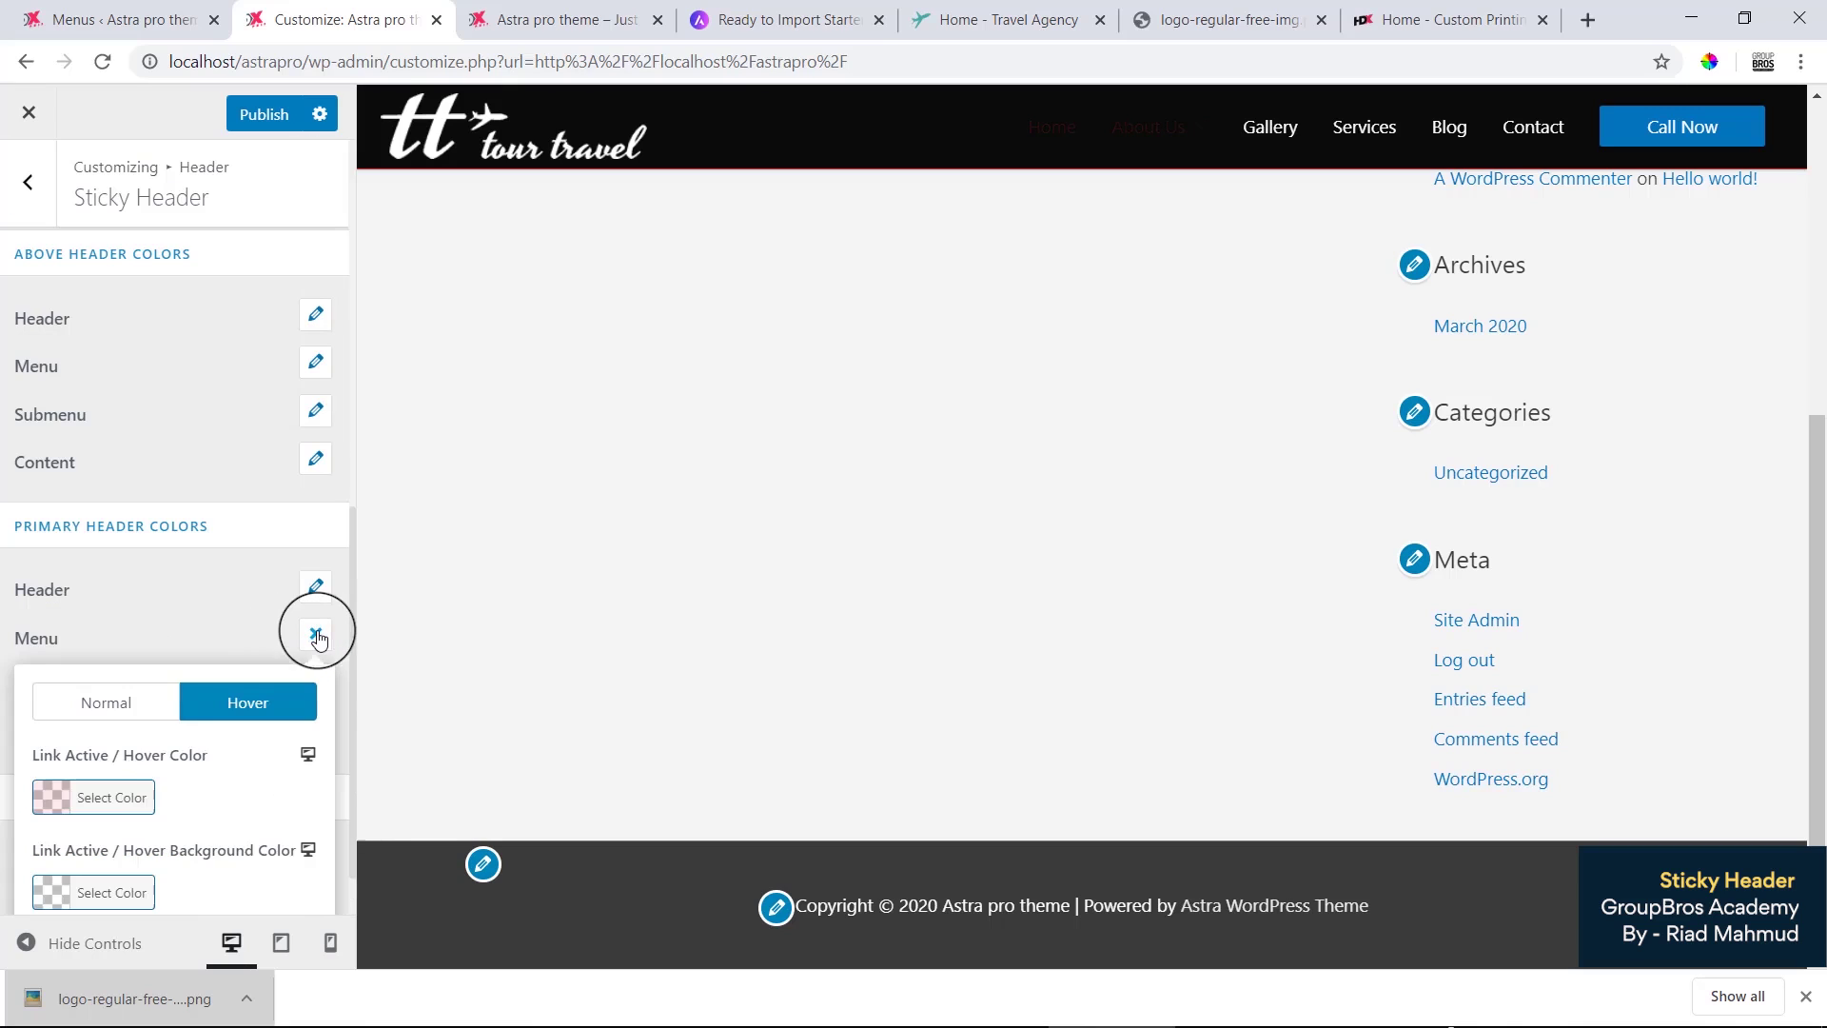
Step: Set the Primary Header menu's active/hover link color to yellow #cebb29 at full opacity
click(123, 782)
scroll(196, 746, down, 4)
drag(196, 746, 77, 560)
click(314, 647)
scroll(322, 571, up, 3)
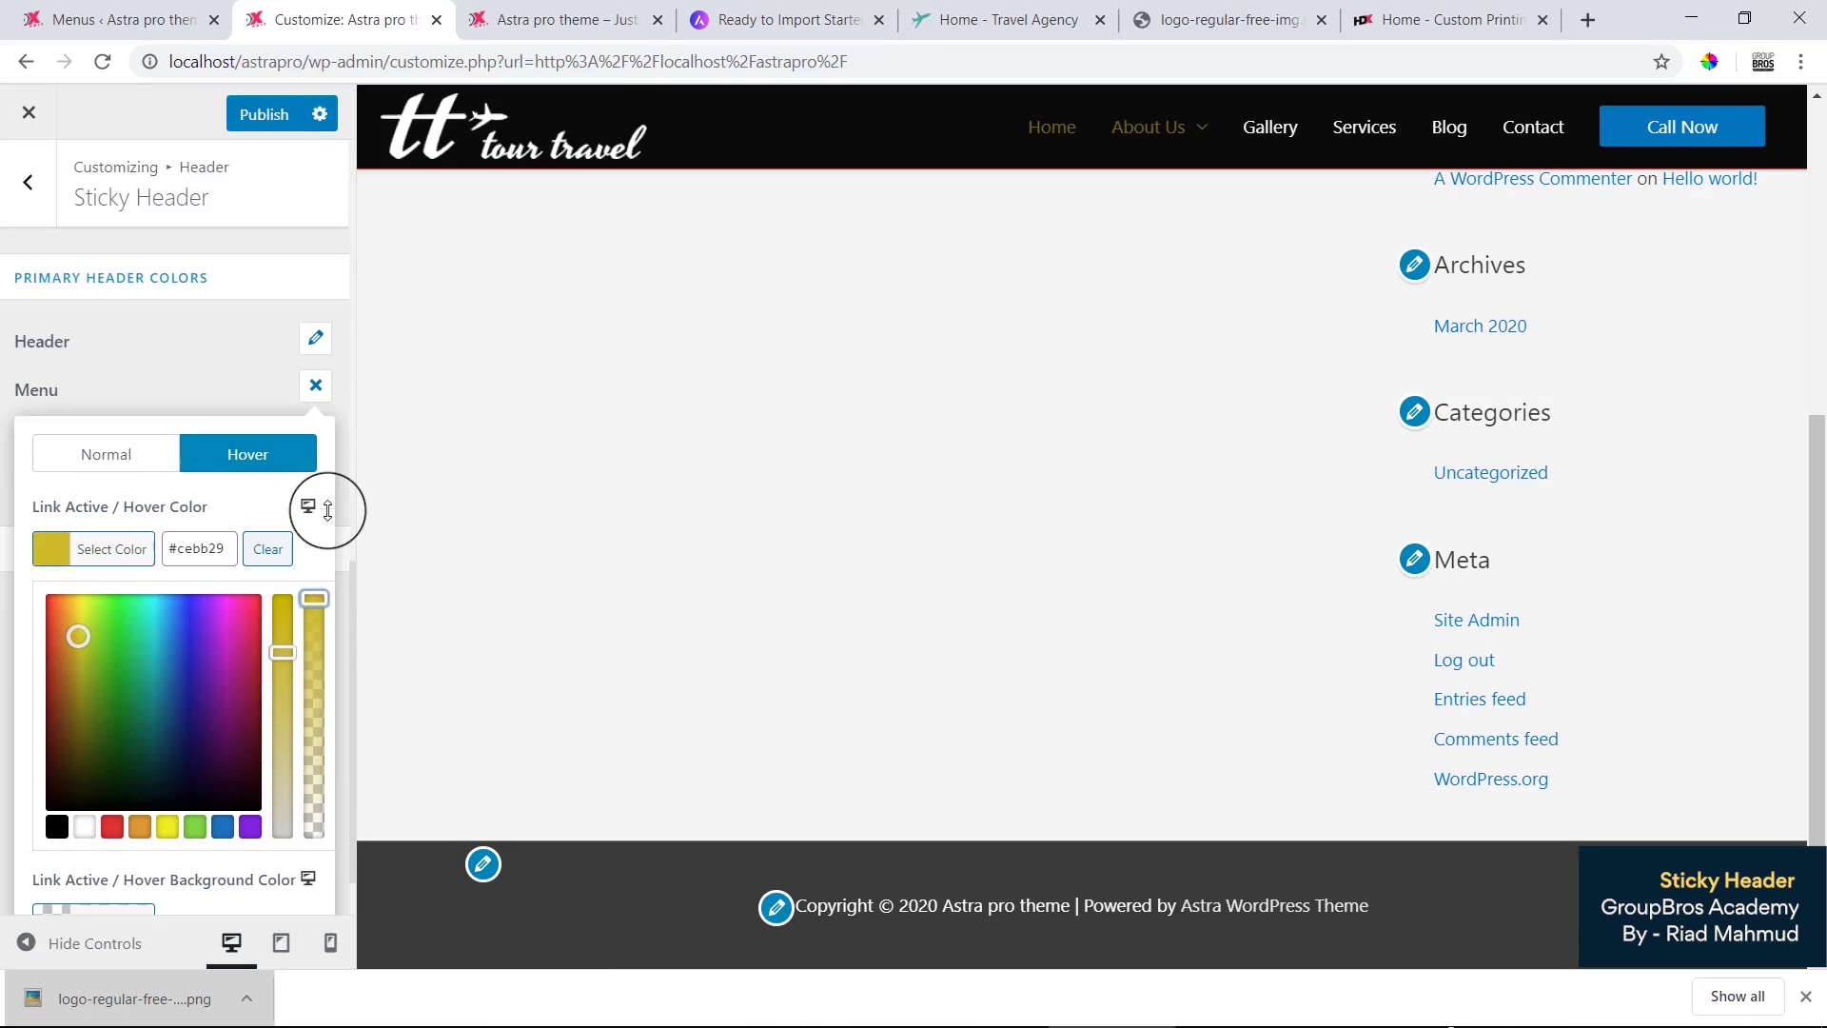
click(323, 528)
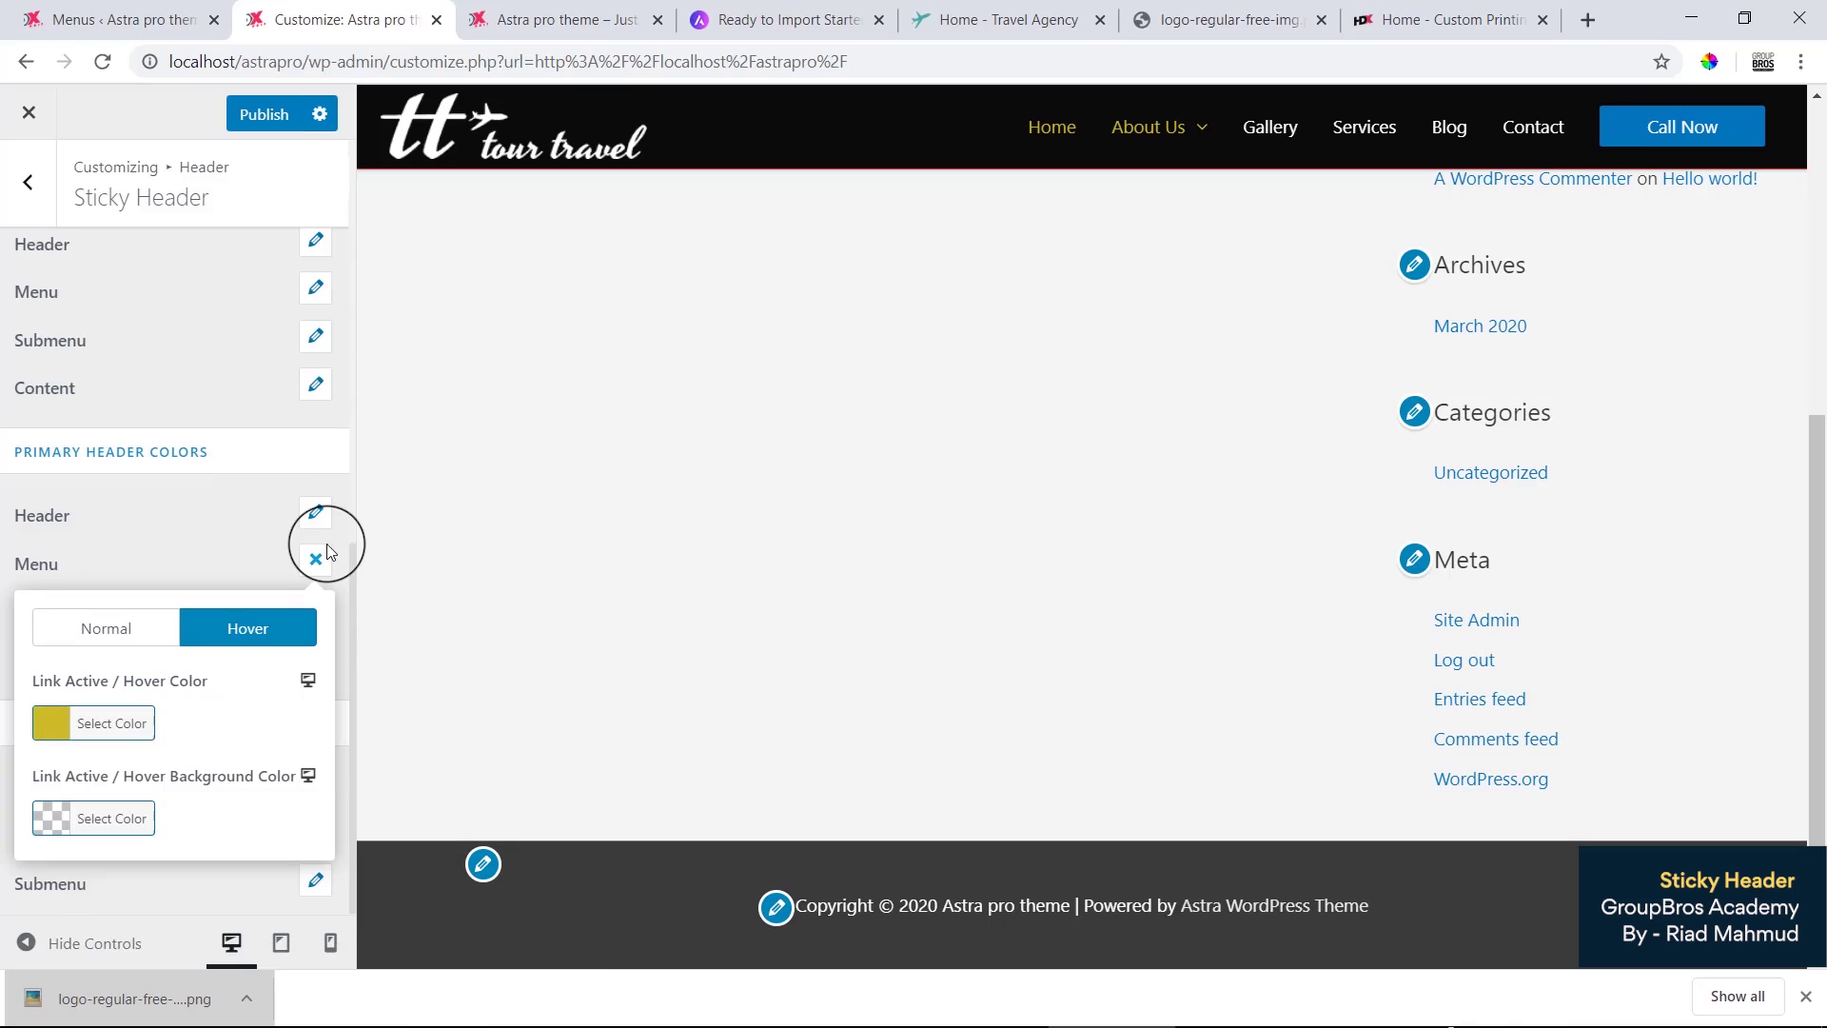
click(109, 561)
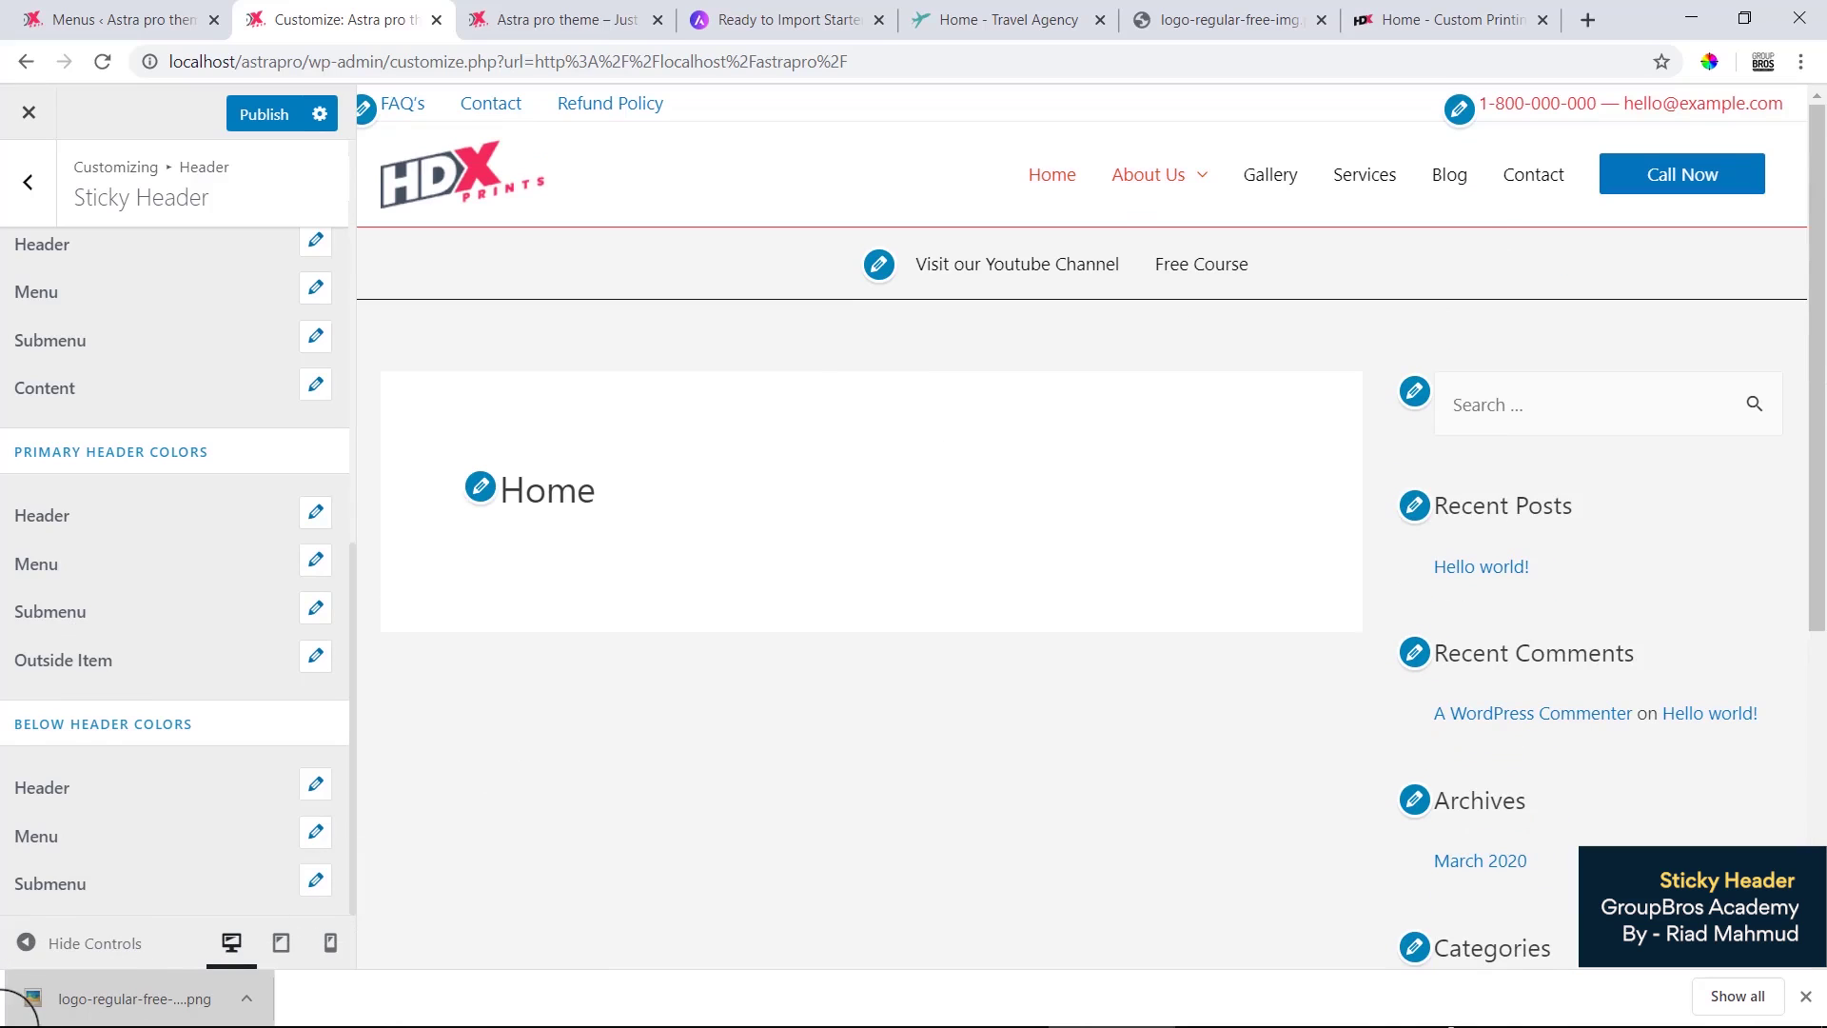
Step: Check the sticky header's logo and colors in the full-width preview while scrolling, and bring the customizer controls back
click(26, 942)
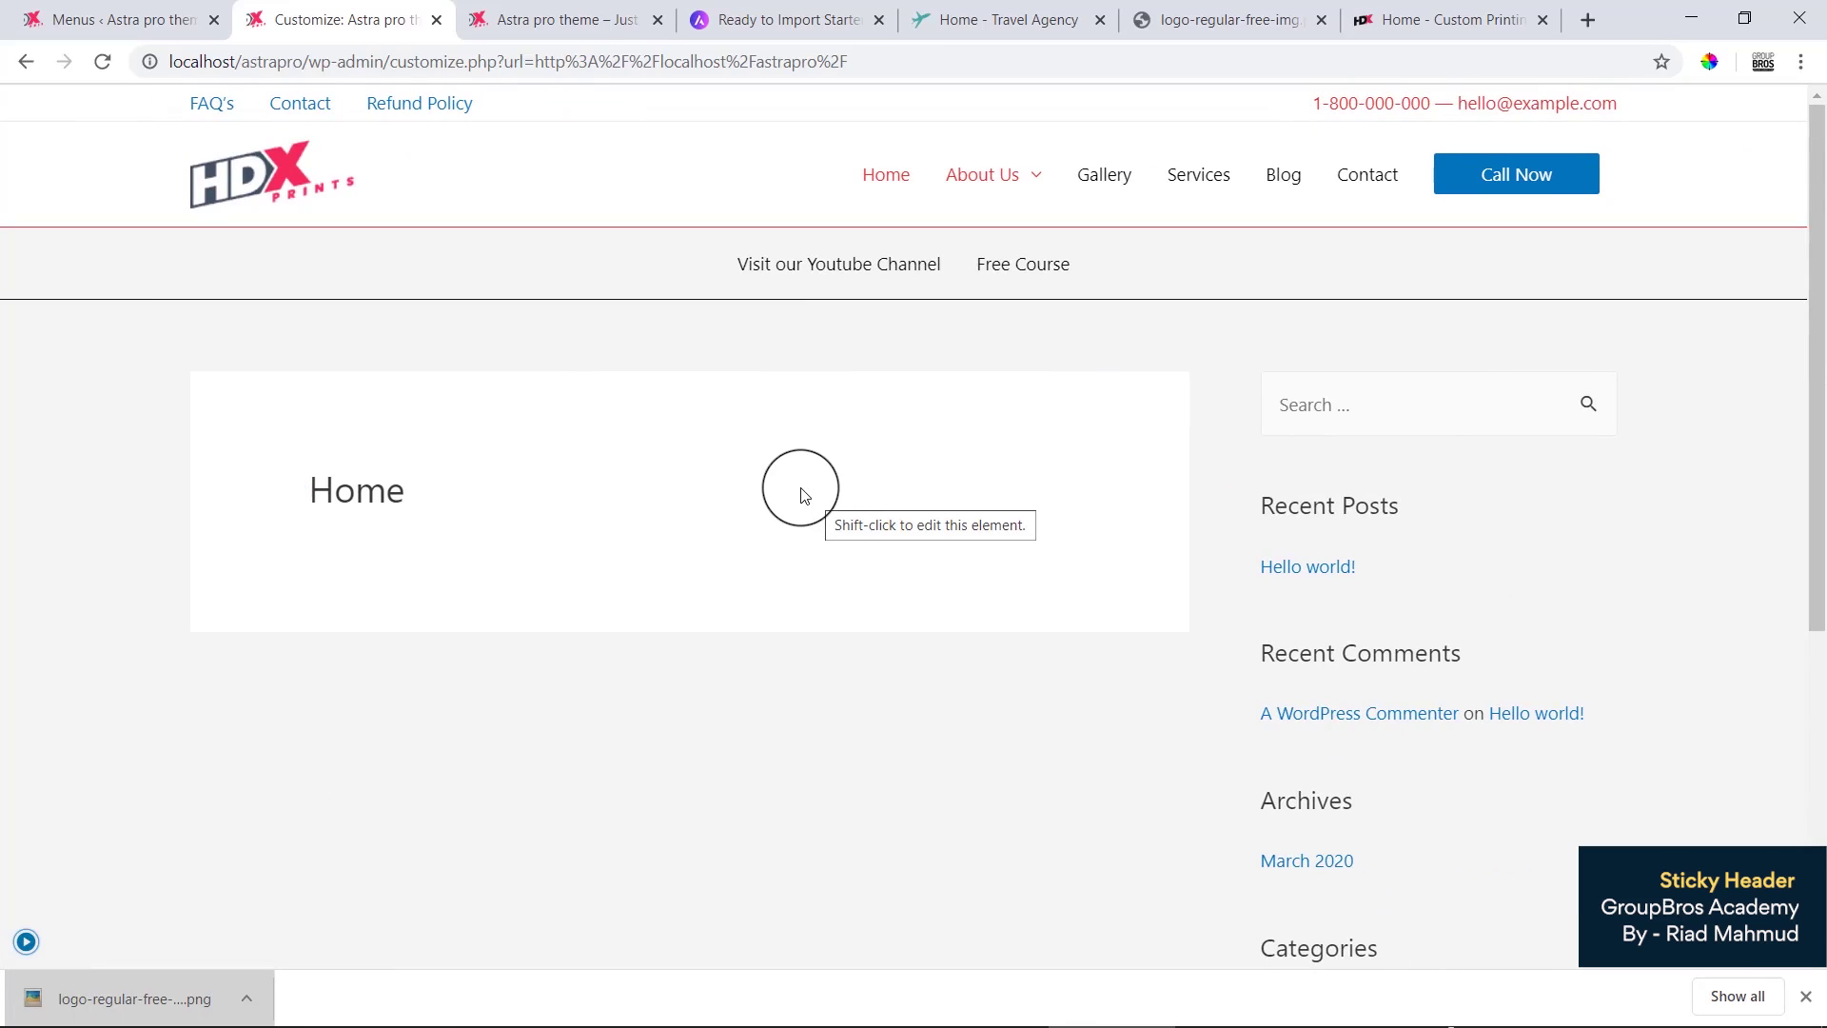
scroll(802, 494, down, 6)
scroll(802, 493, up, 6)
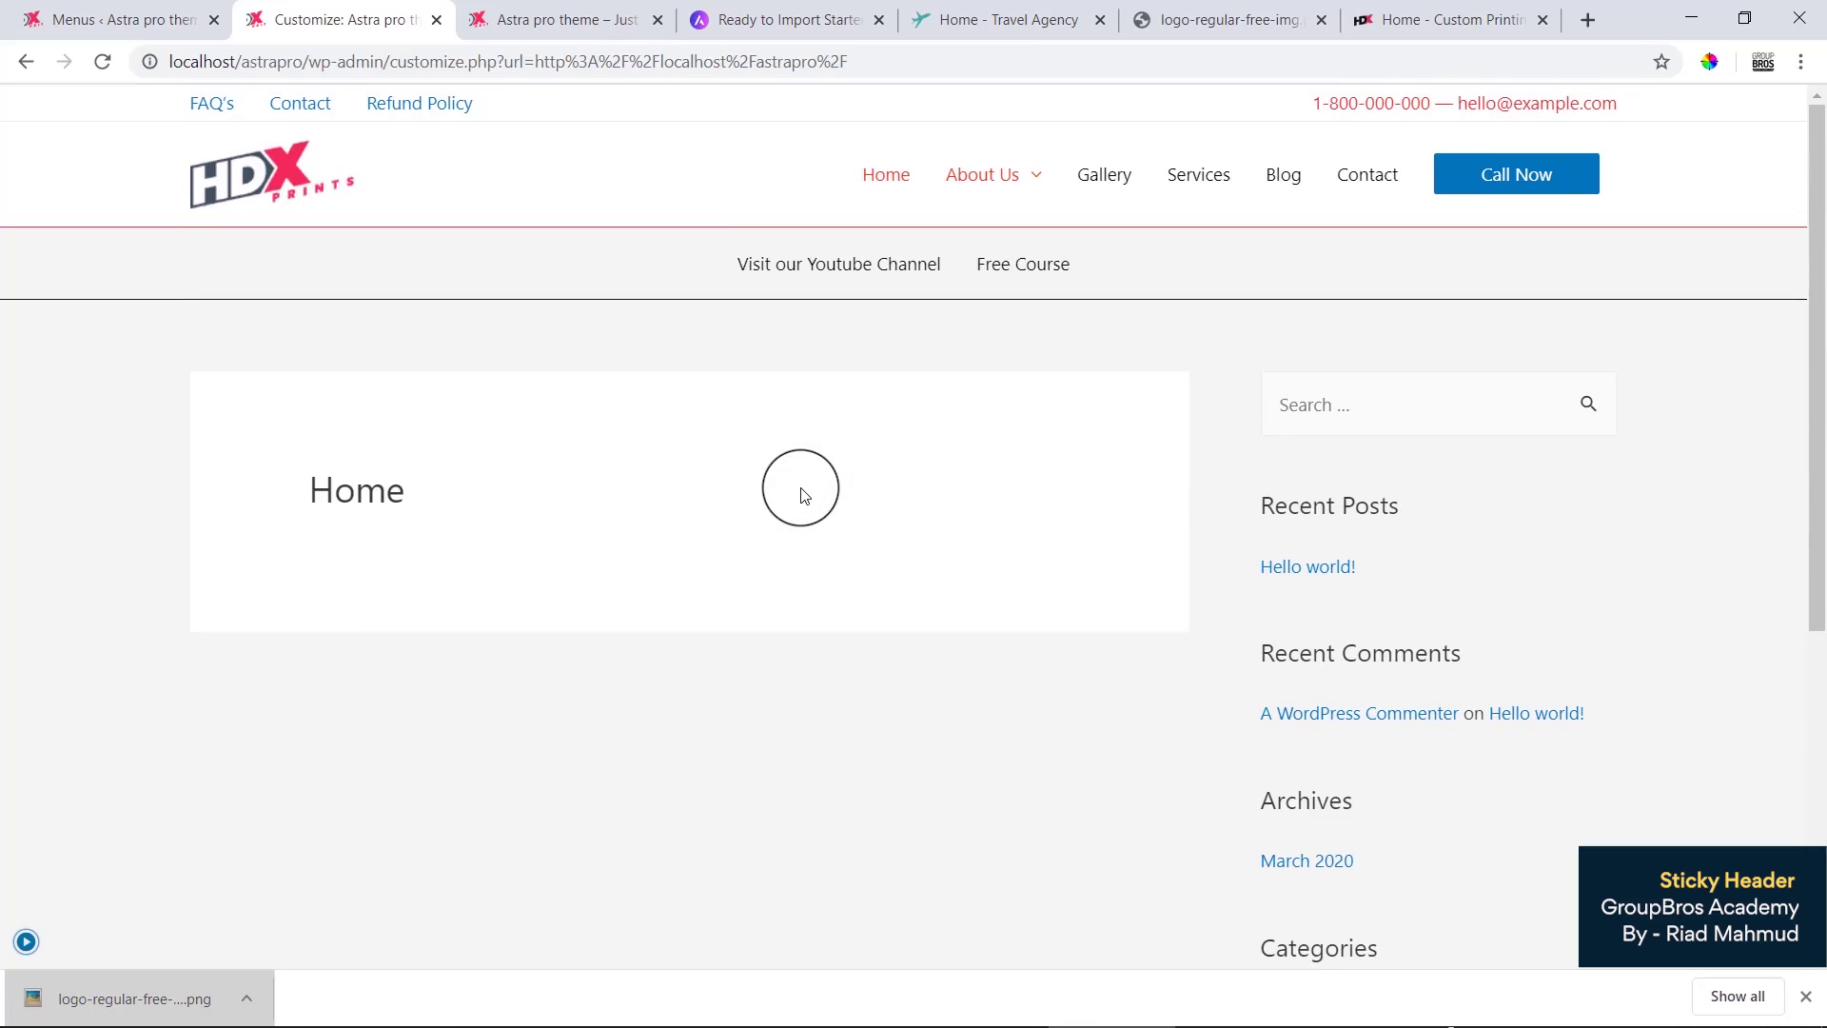
scroll(802, 494, down, 6)
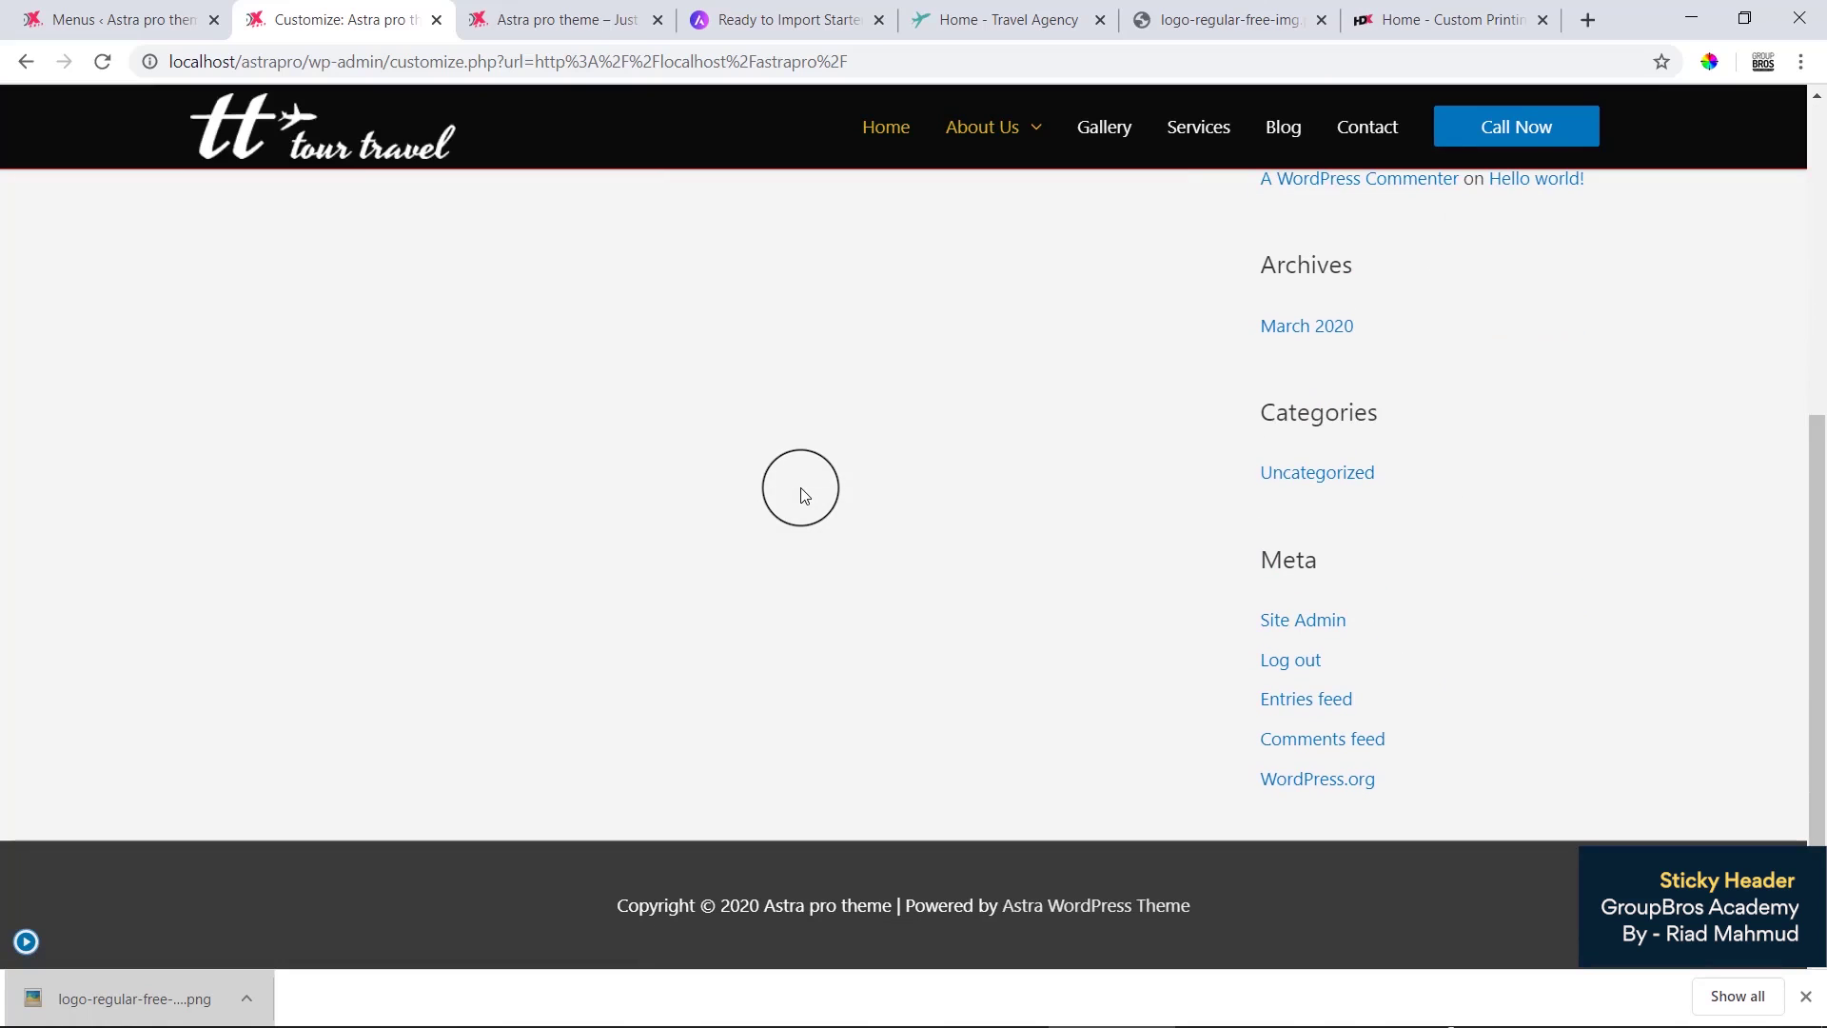
scroll(802, 494, up, 6)
scroll(802, 494, down, 6)
scroll(803, 494, up, 6)
scroll(802, 494, down, 6)
scroll(802, 494, up, 6)
scroll(801, 494, down, 3)
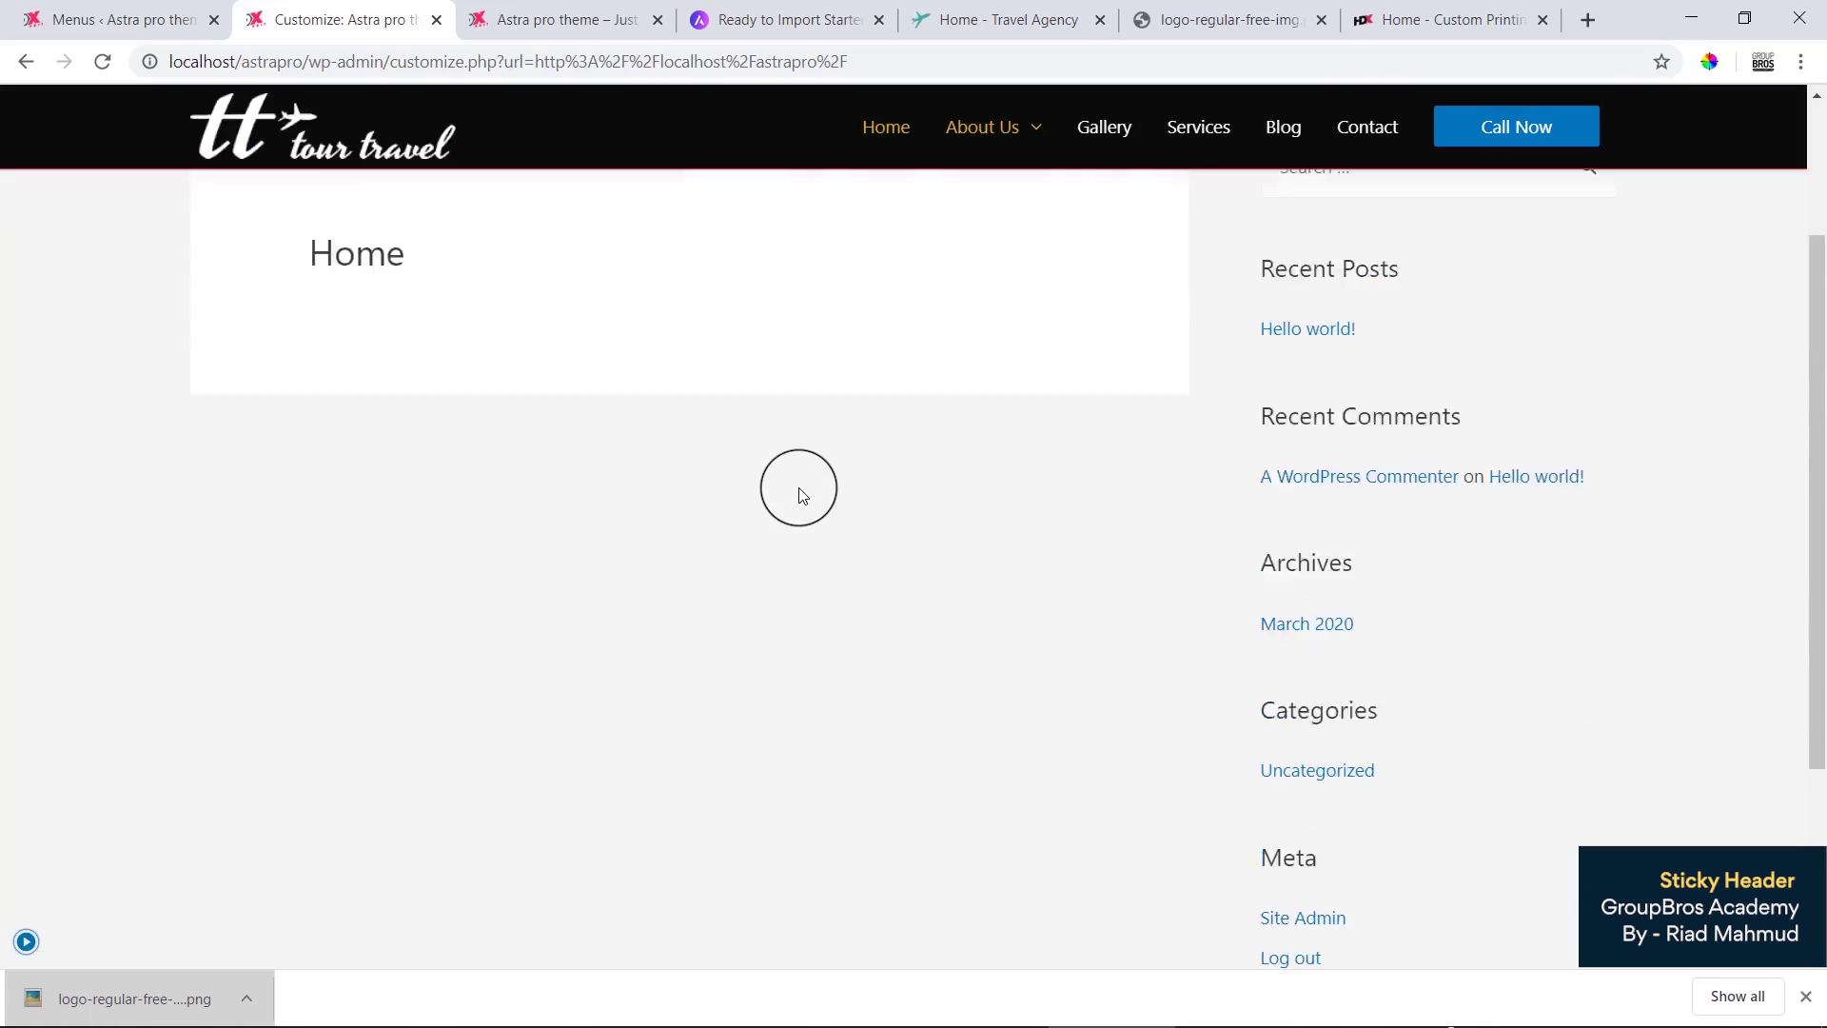
scroll(799, 494, up, 3)
click(25, 941)
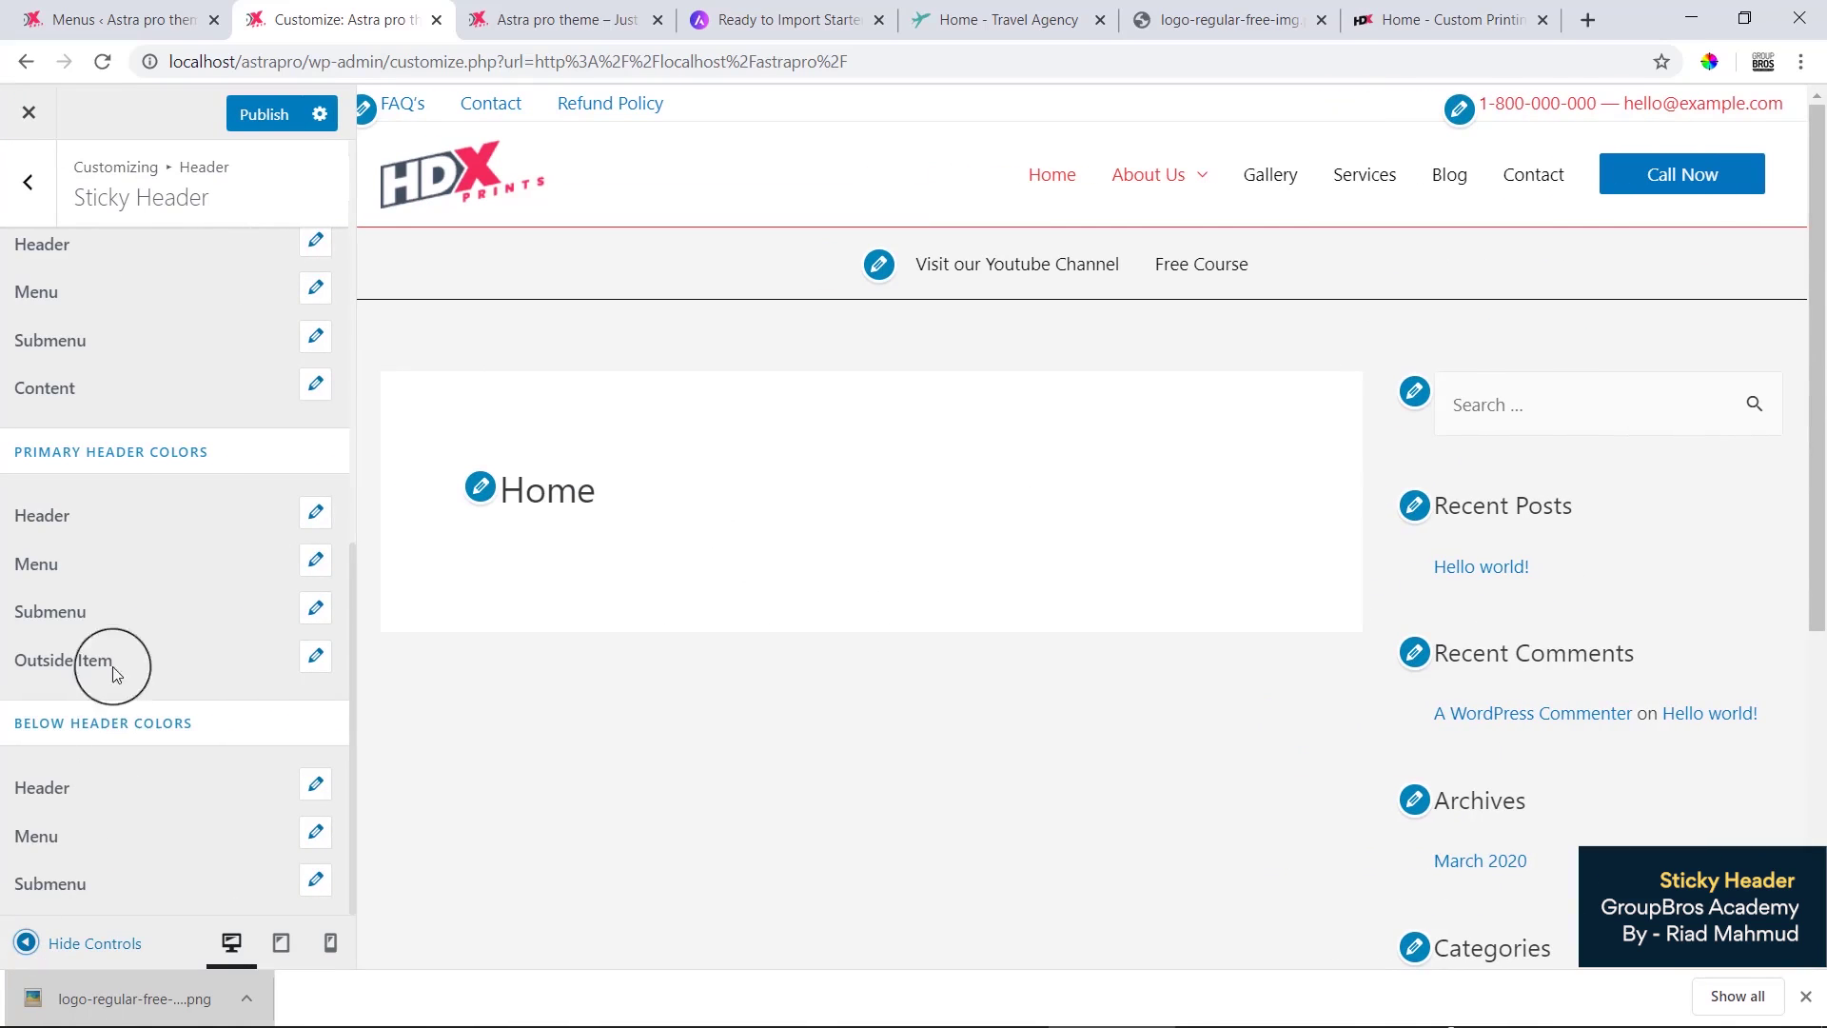
Step: Set the sticky header's animation to Slide
scroll(135, 626, up, 10)
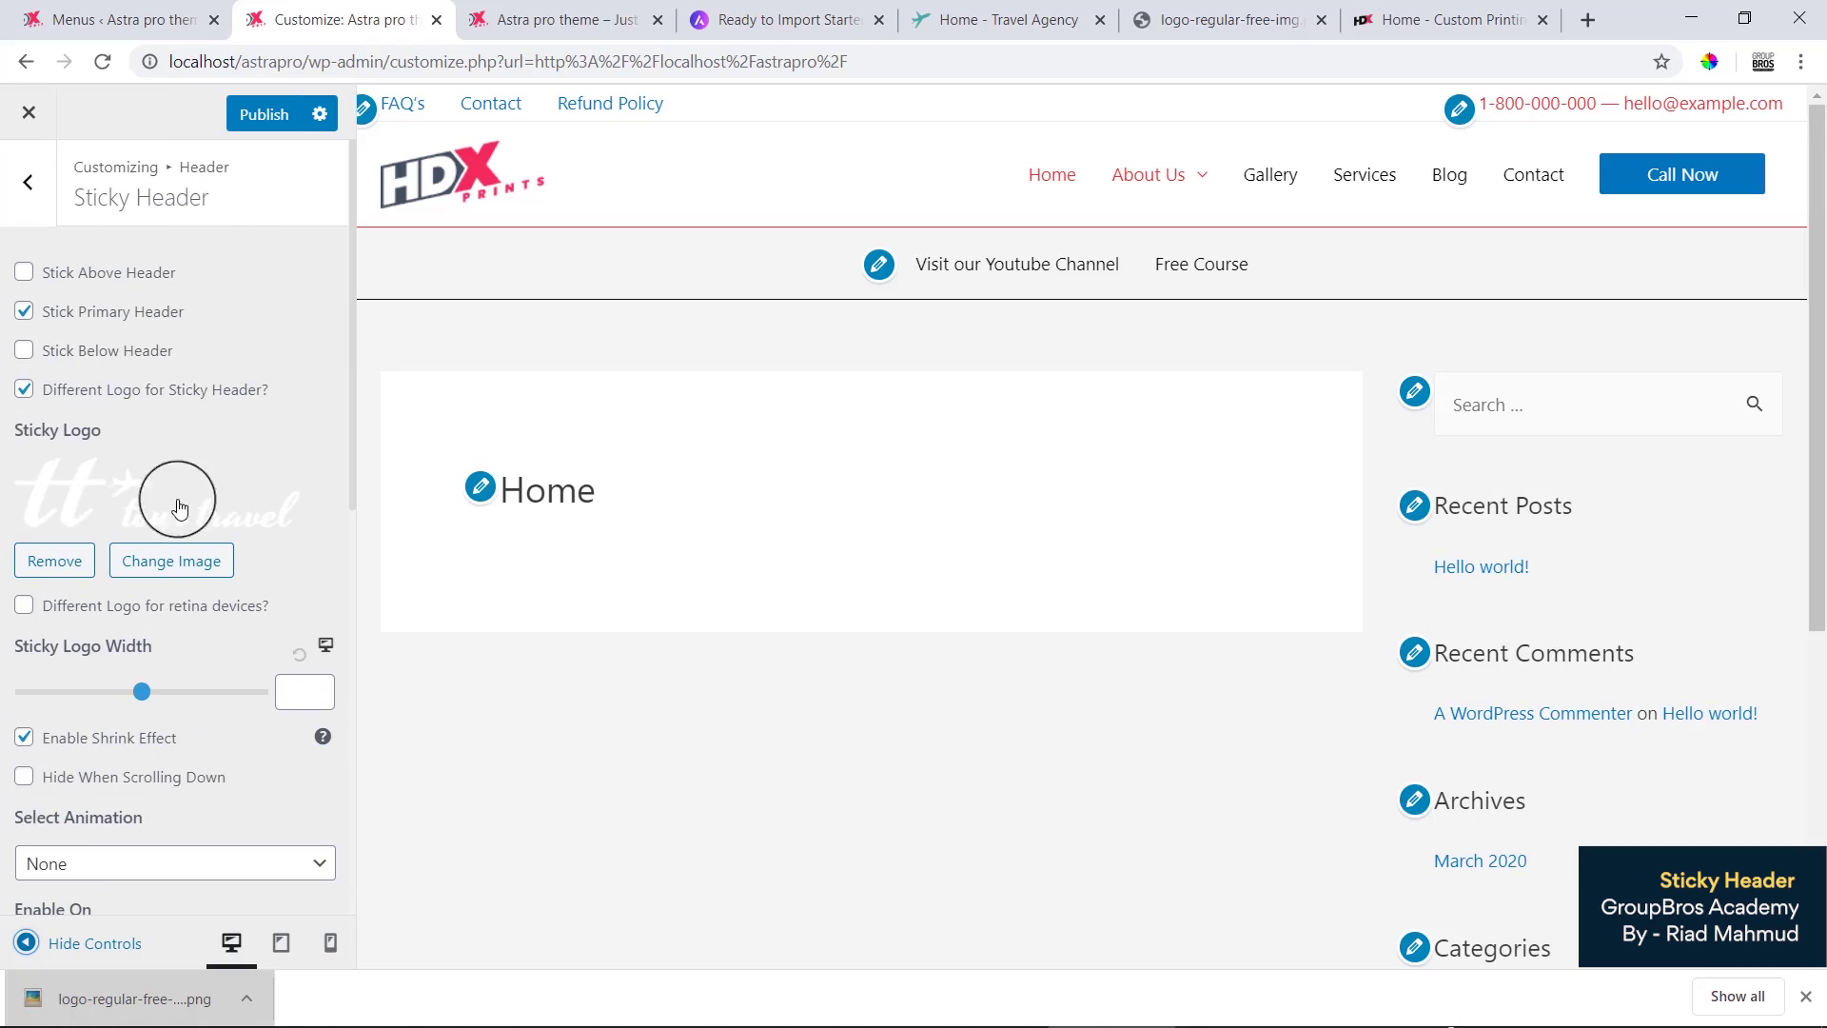
scroll(229, 569, down, 4)
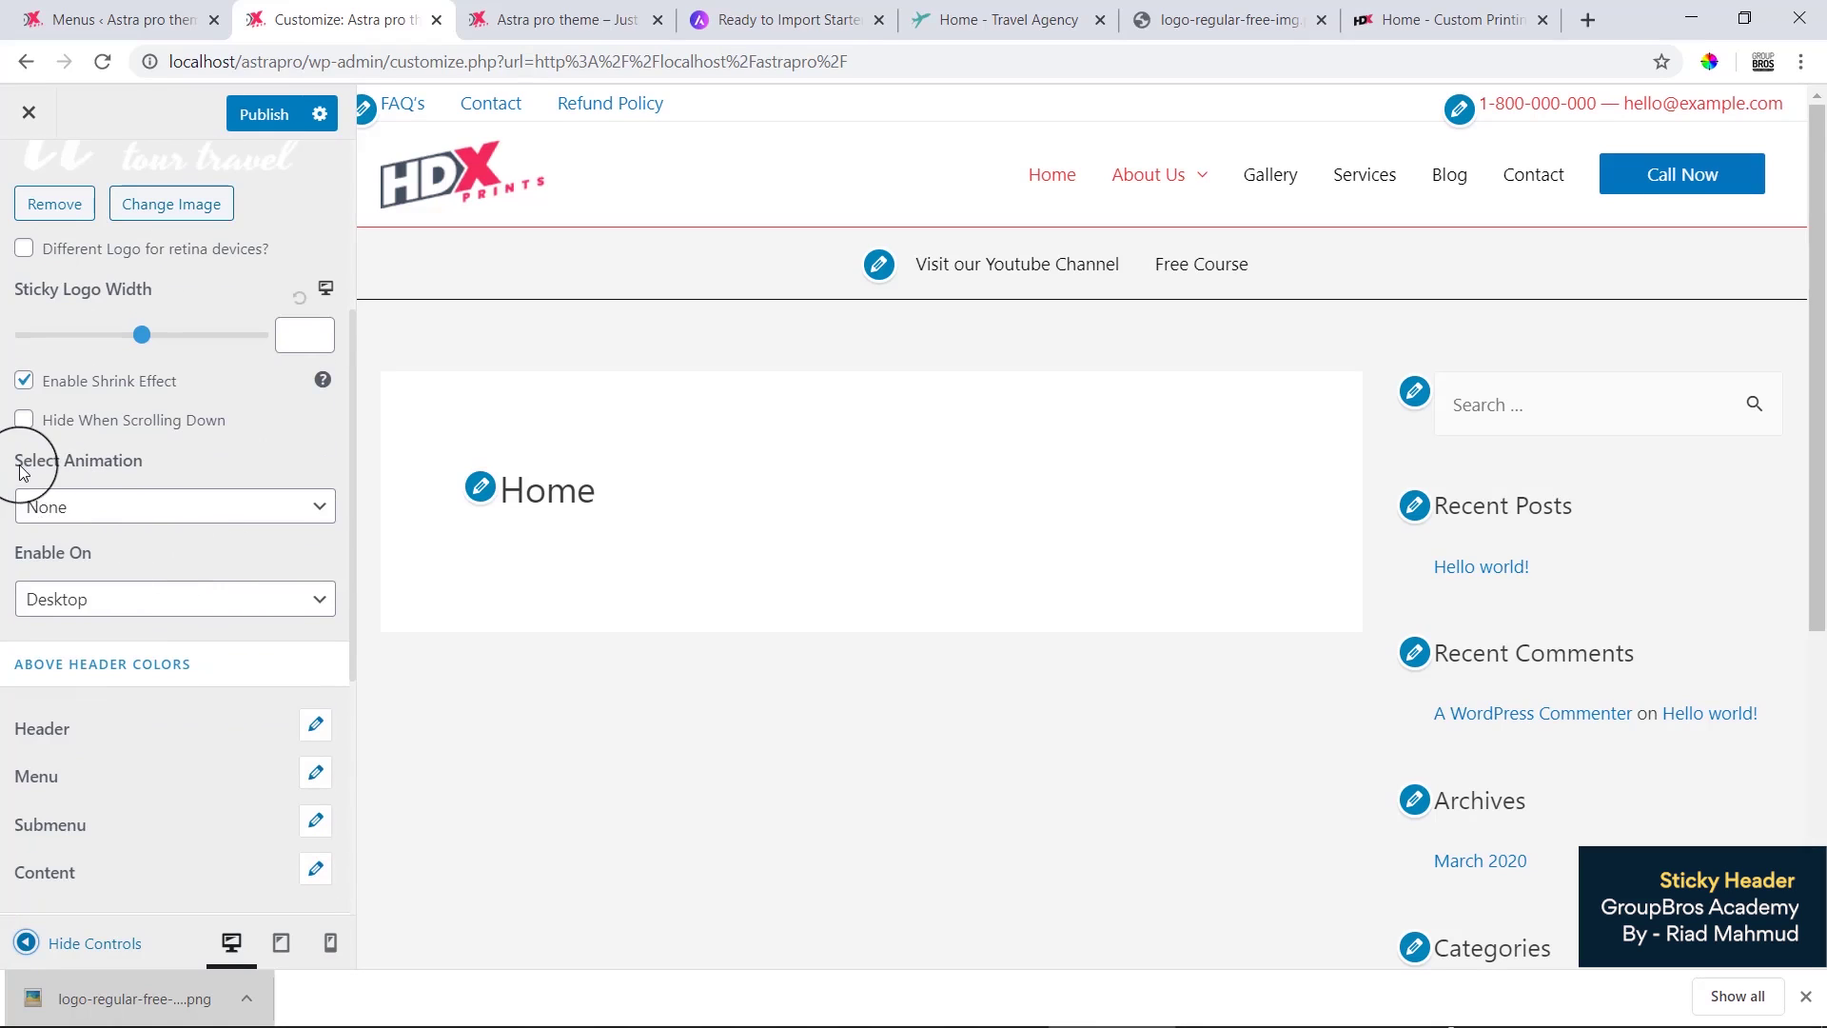
click(81, 512)
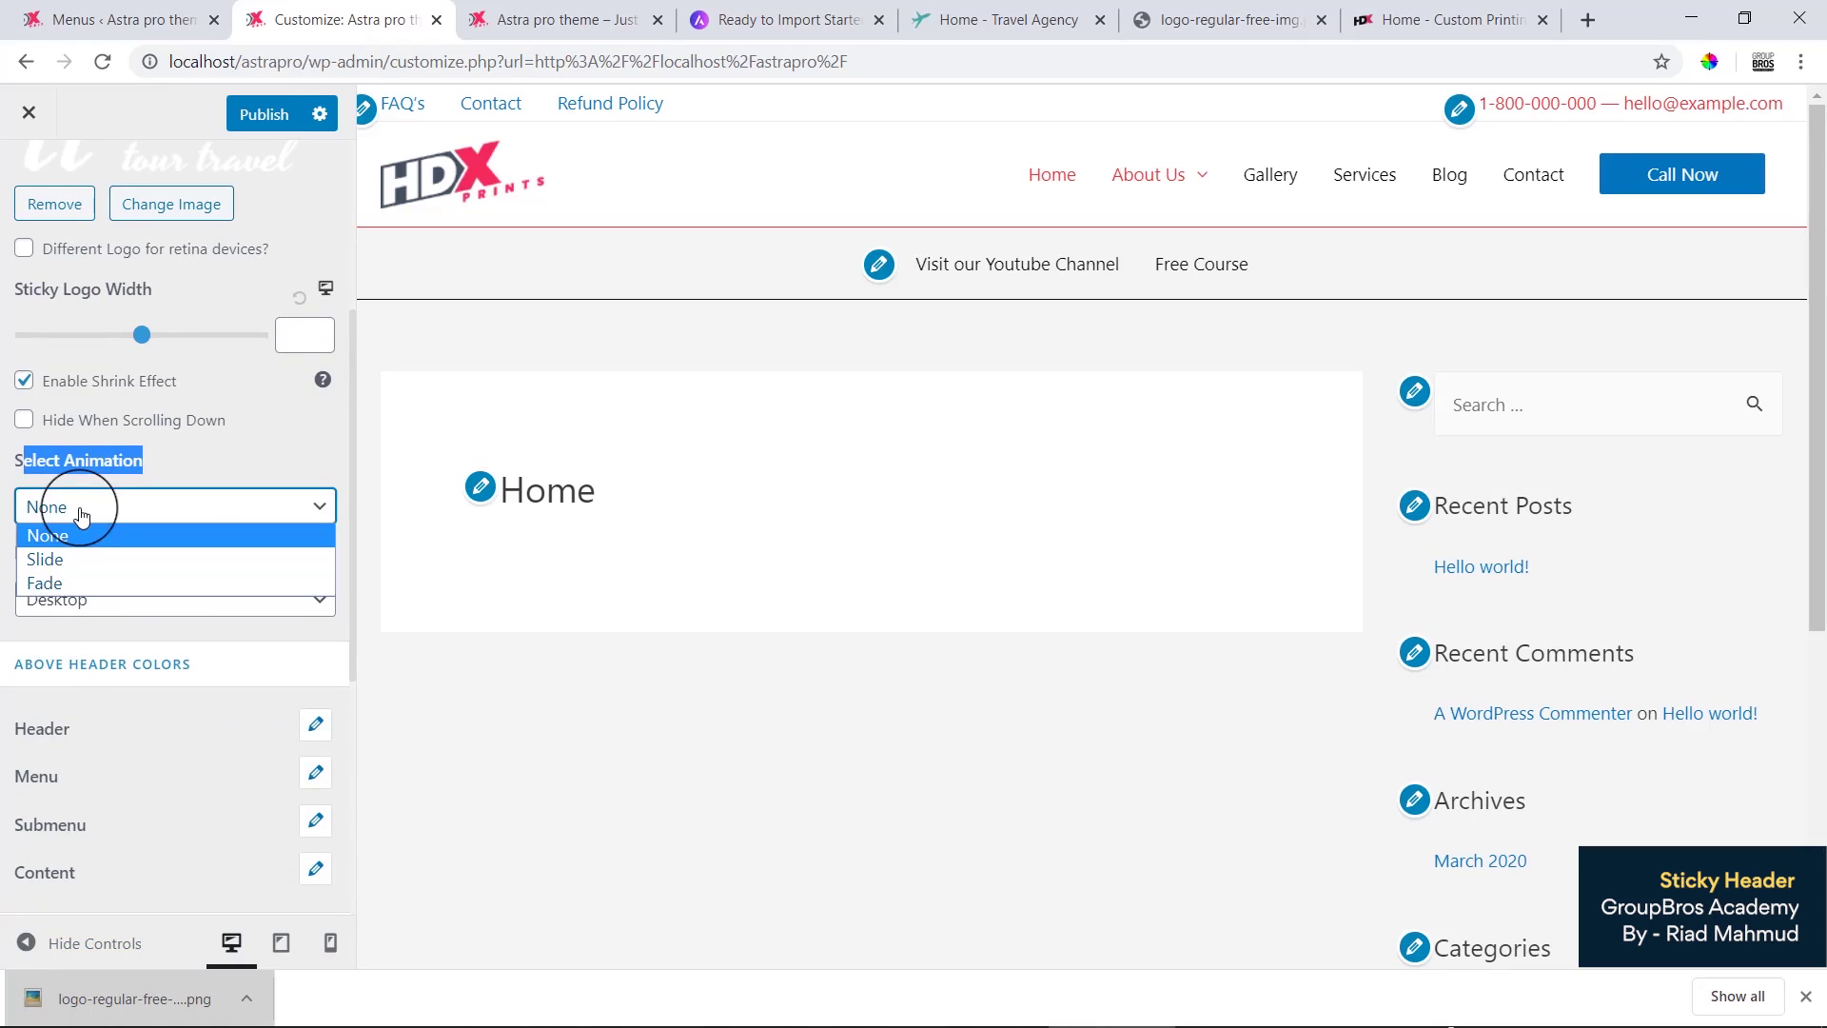
click(138, 566)
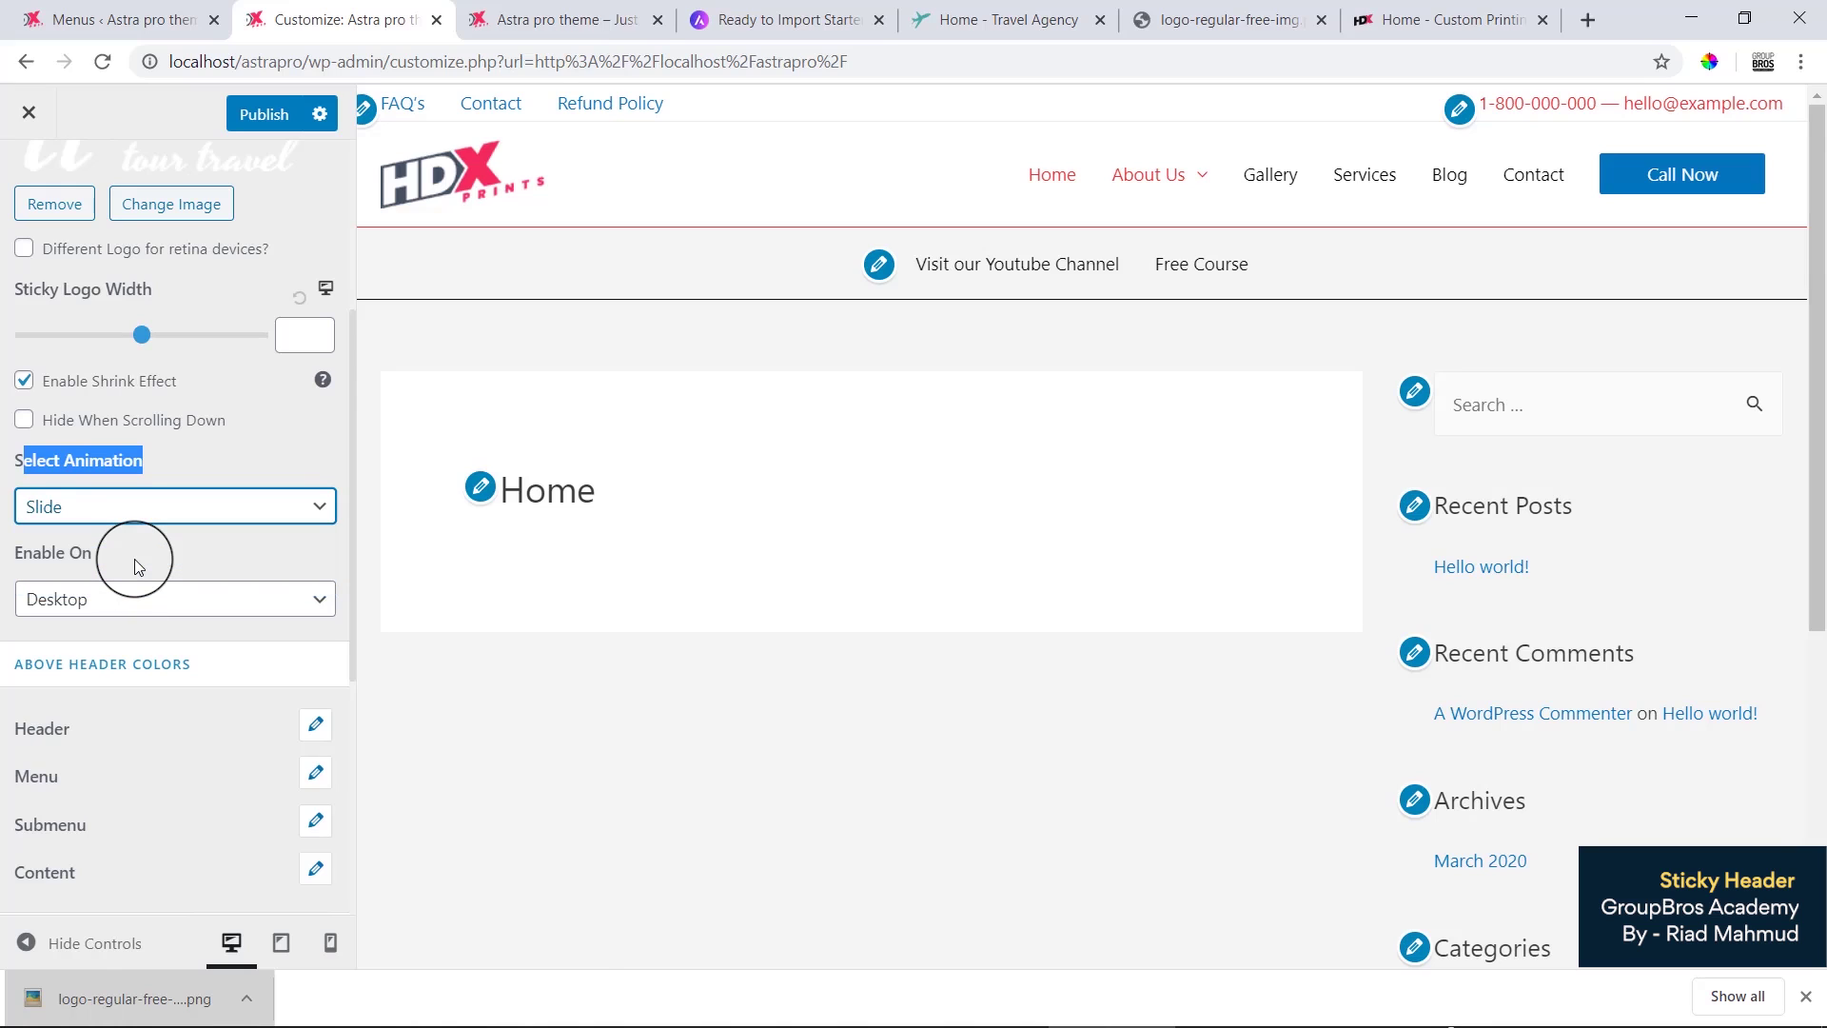
Step: Check the sticky header's Slide animation in the full-width preview by scrolling the page, and bring the customizer controls back
click(25, 942)
scroll(385, 628, down, 4)
scroll(388, 634, down, 2)
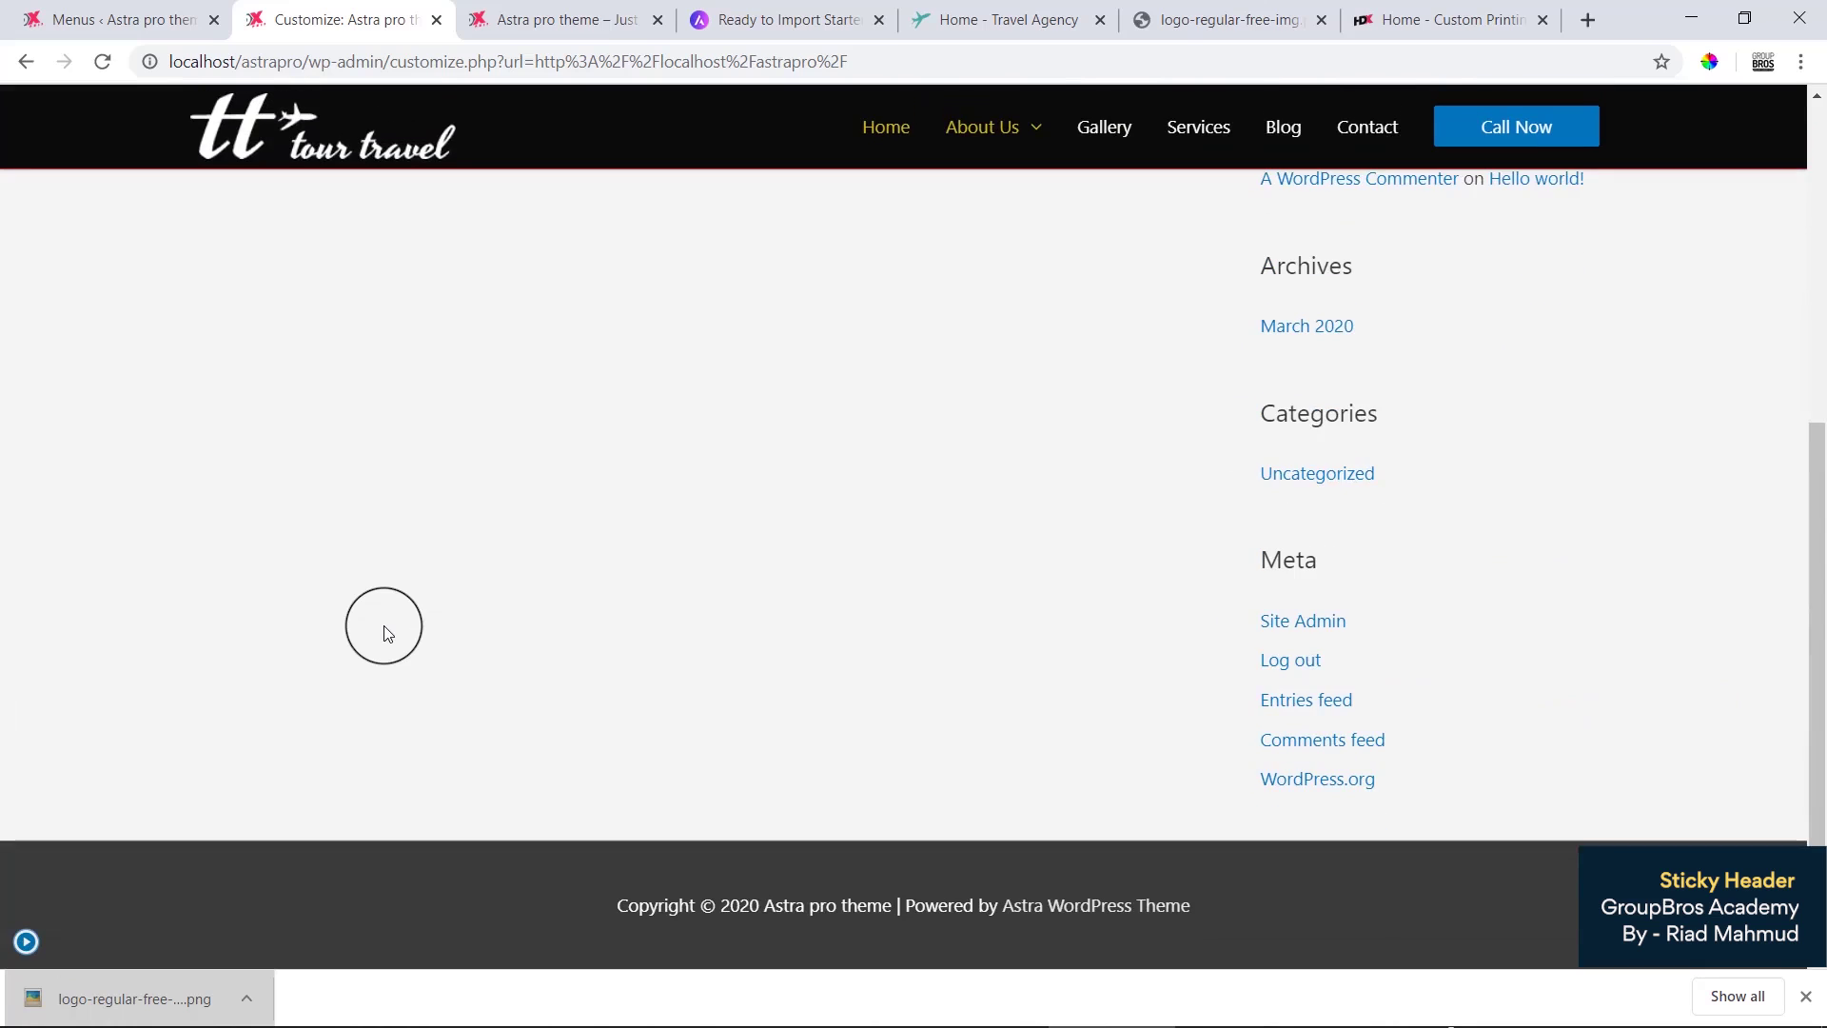
scroll(388, 634, up, 6)
scroll(388, 634, down, 4)
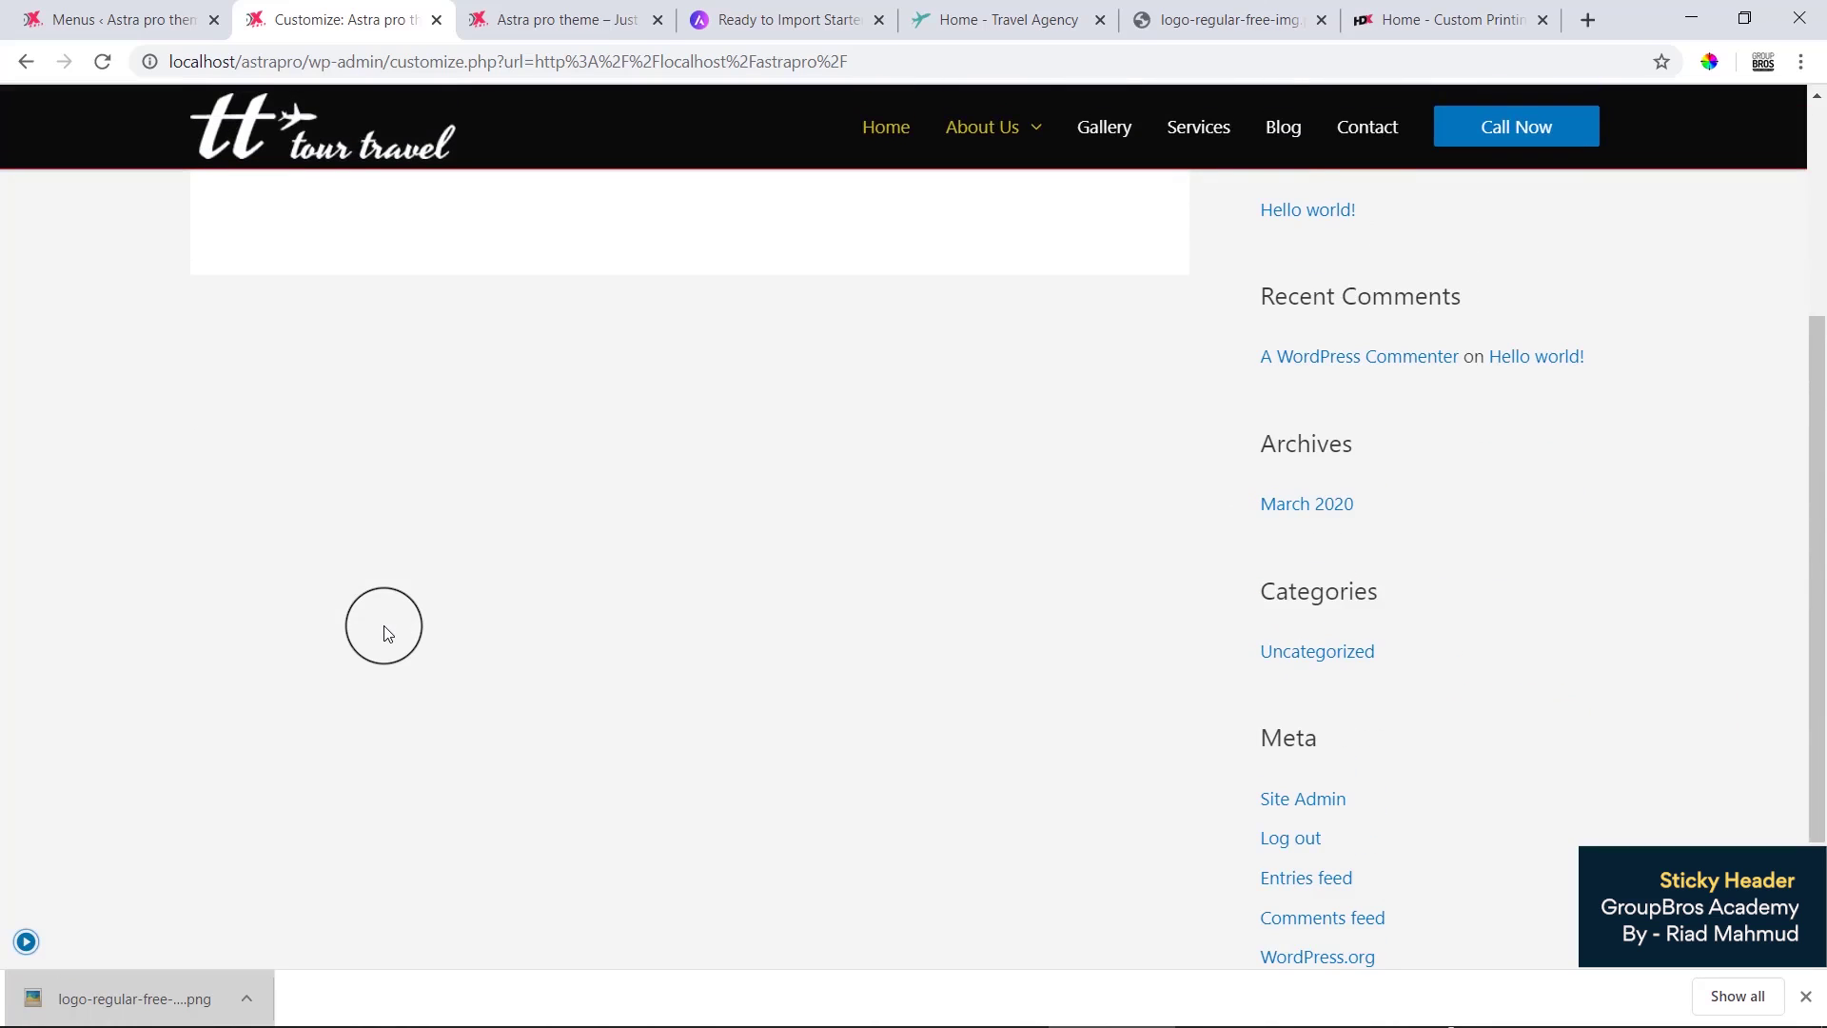
scroll(388, 634, up, 5)
scroll(388, 634, down, 6)
scroll(386, 630, up, 6)
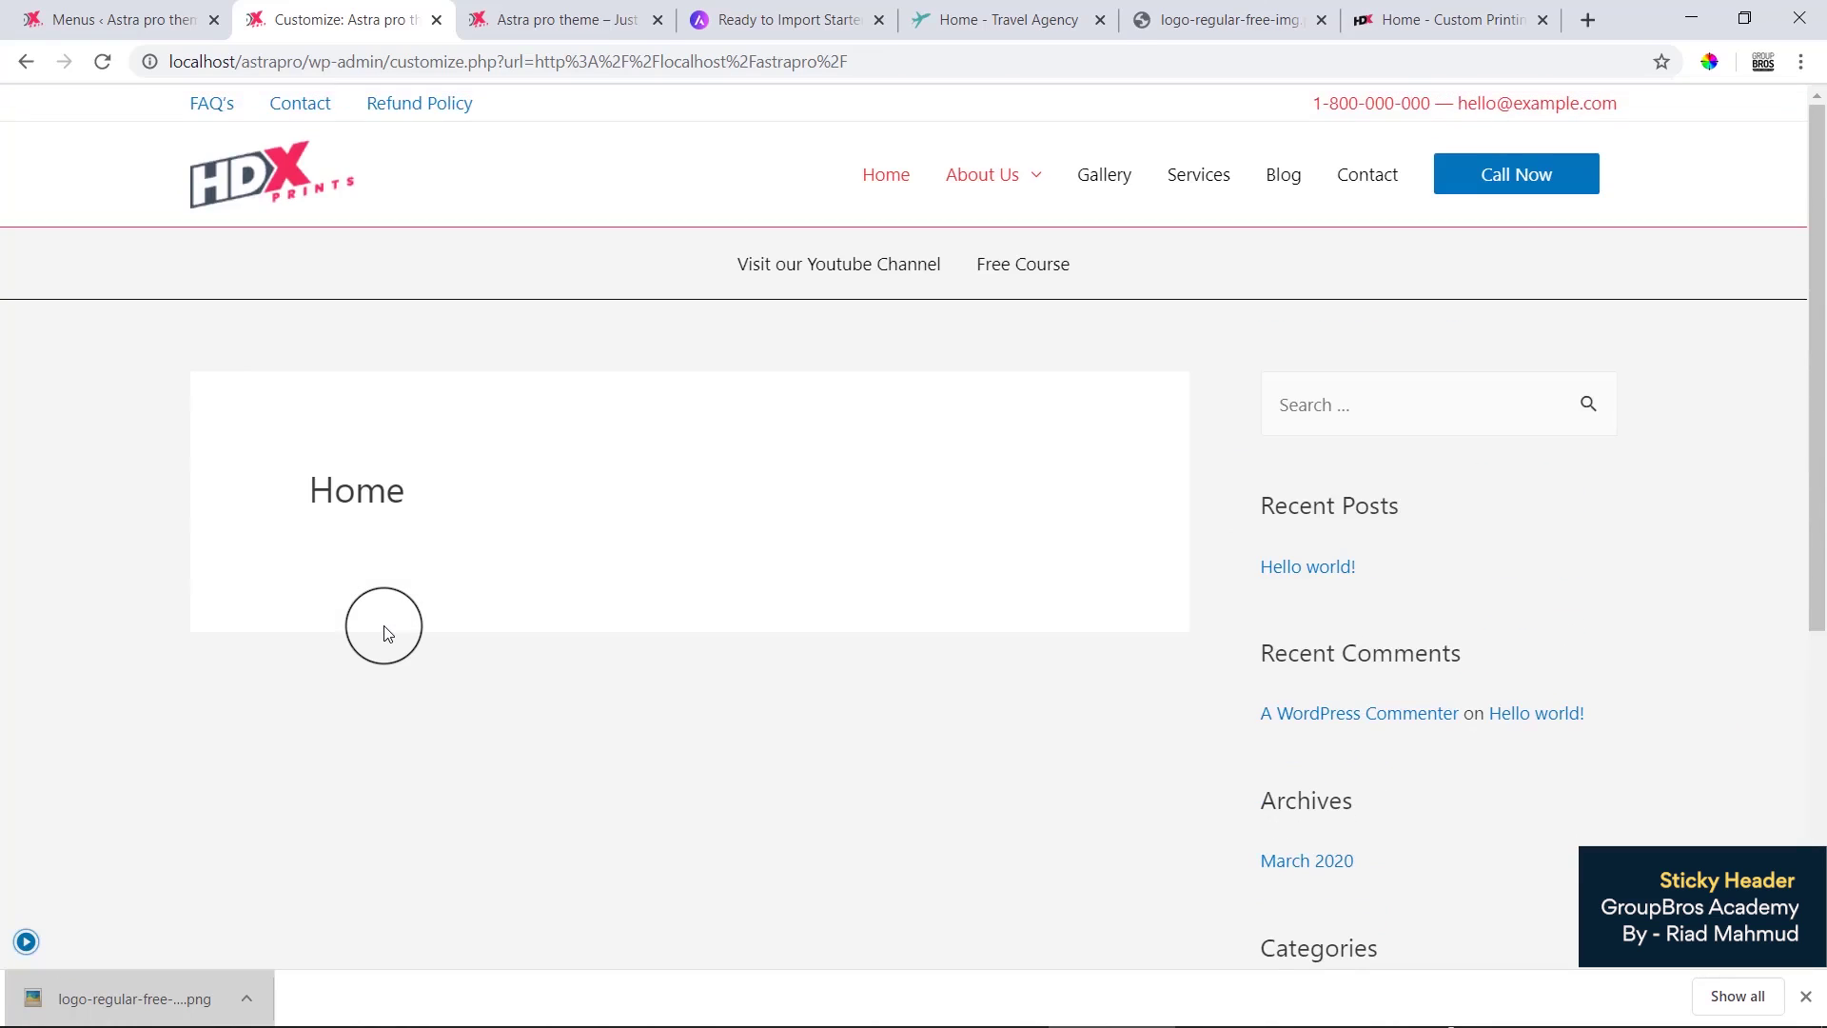
scroll(386, 630, down, 6)
click(25, 942)
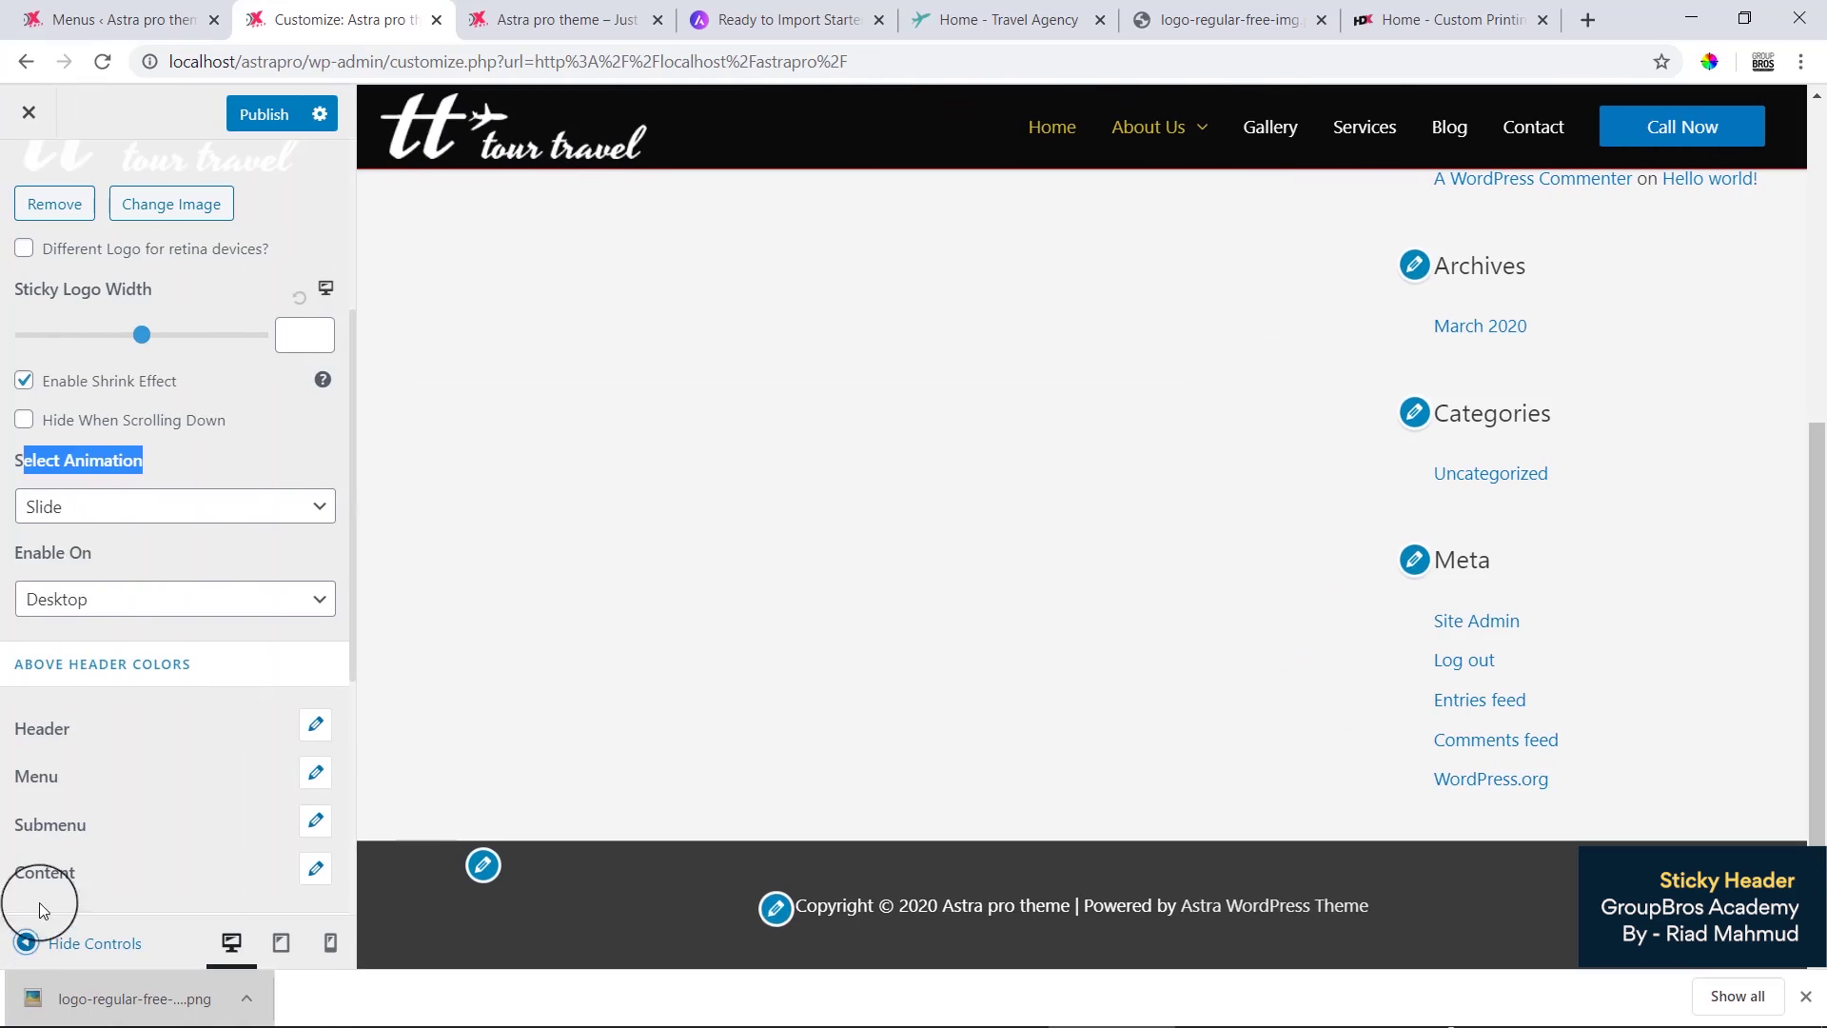
Step: Set the sticky header's animation to Fade and view the page in the full-width preview with the controls hidden
click(84, 507)
click(90, 604)
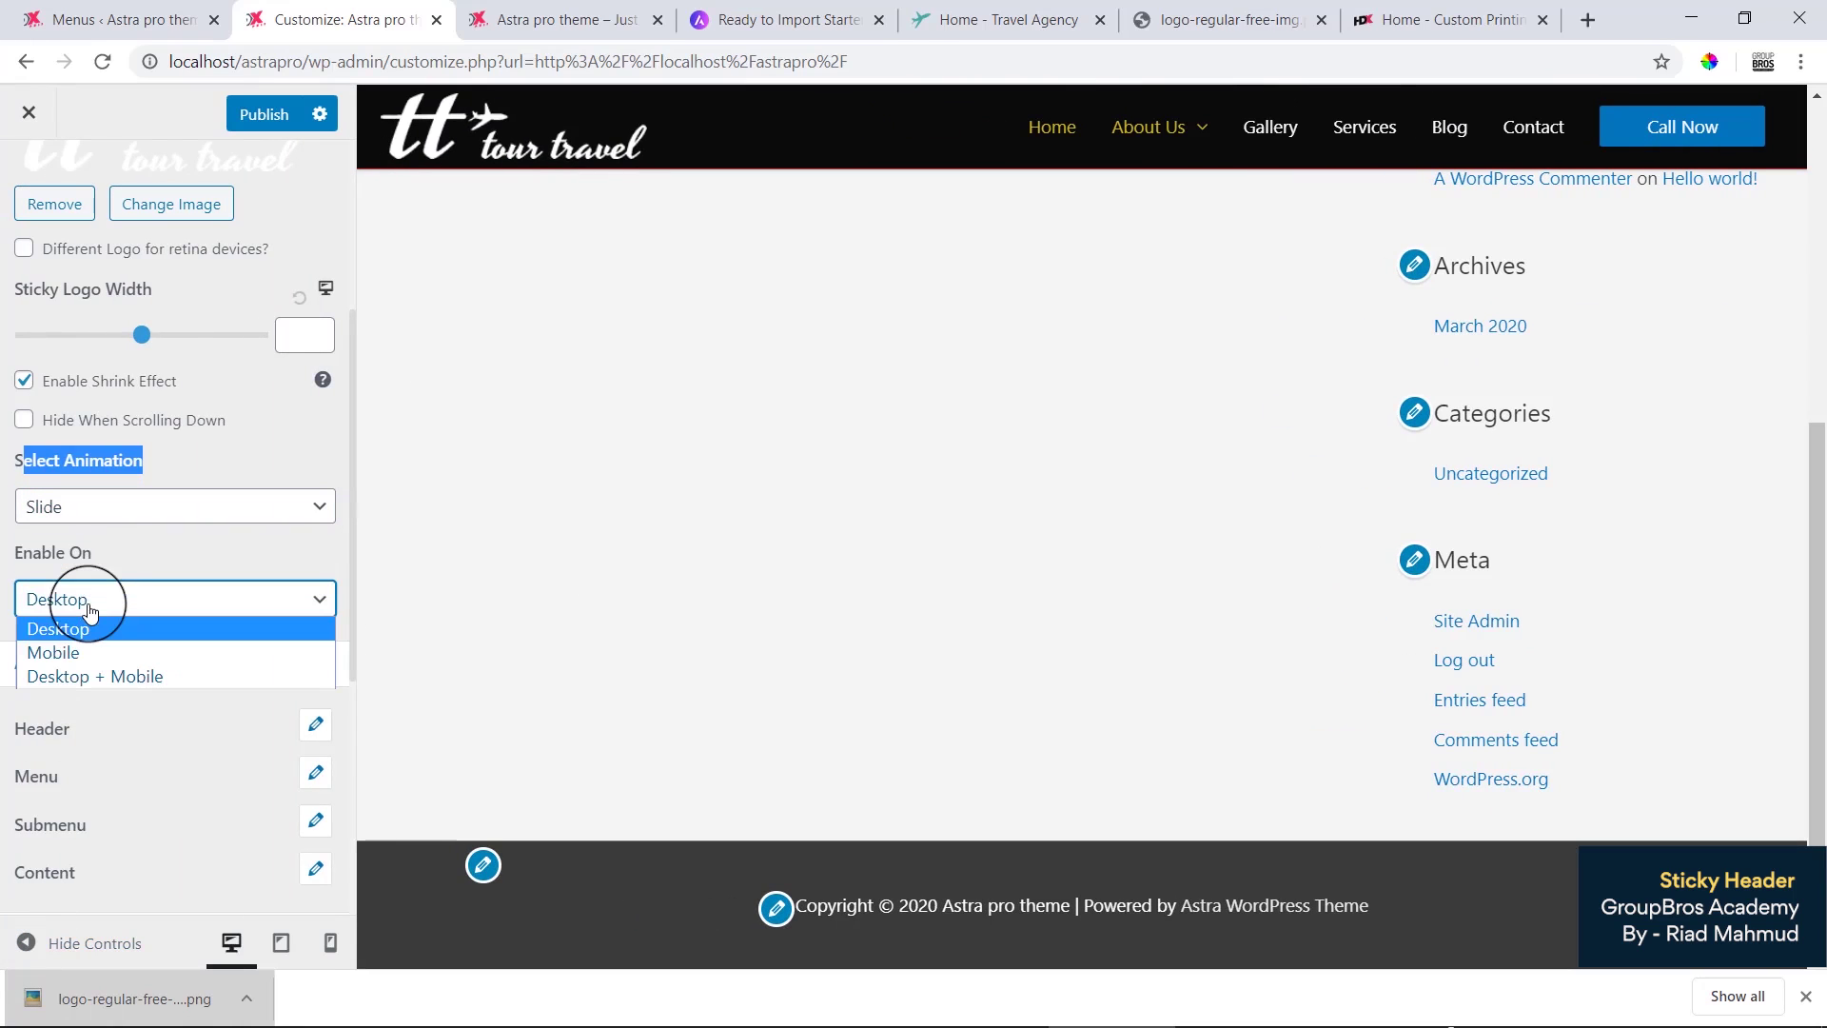
click(123, 504)
click(128, 580)
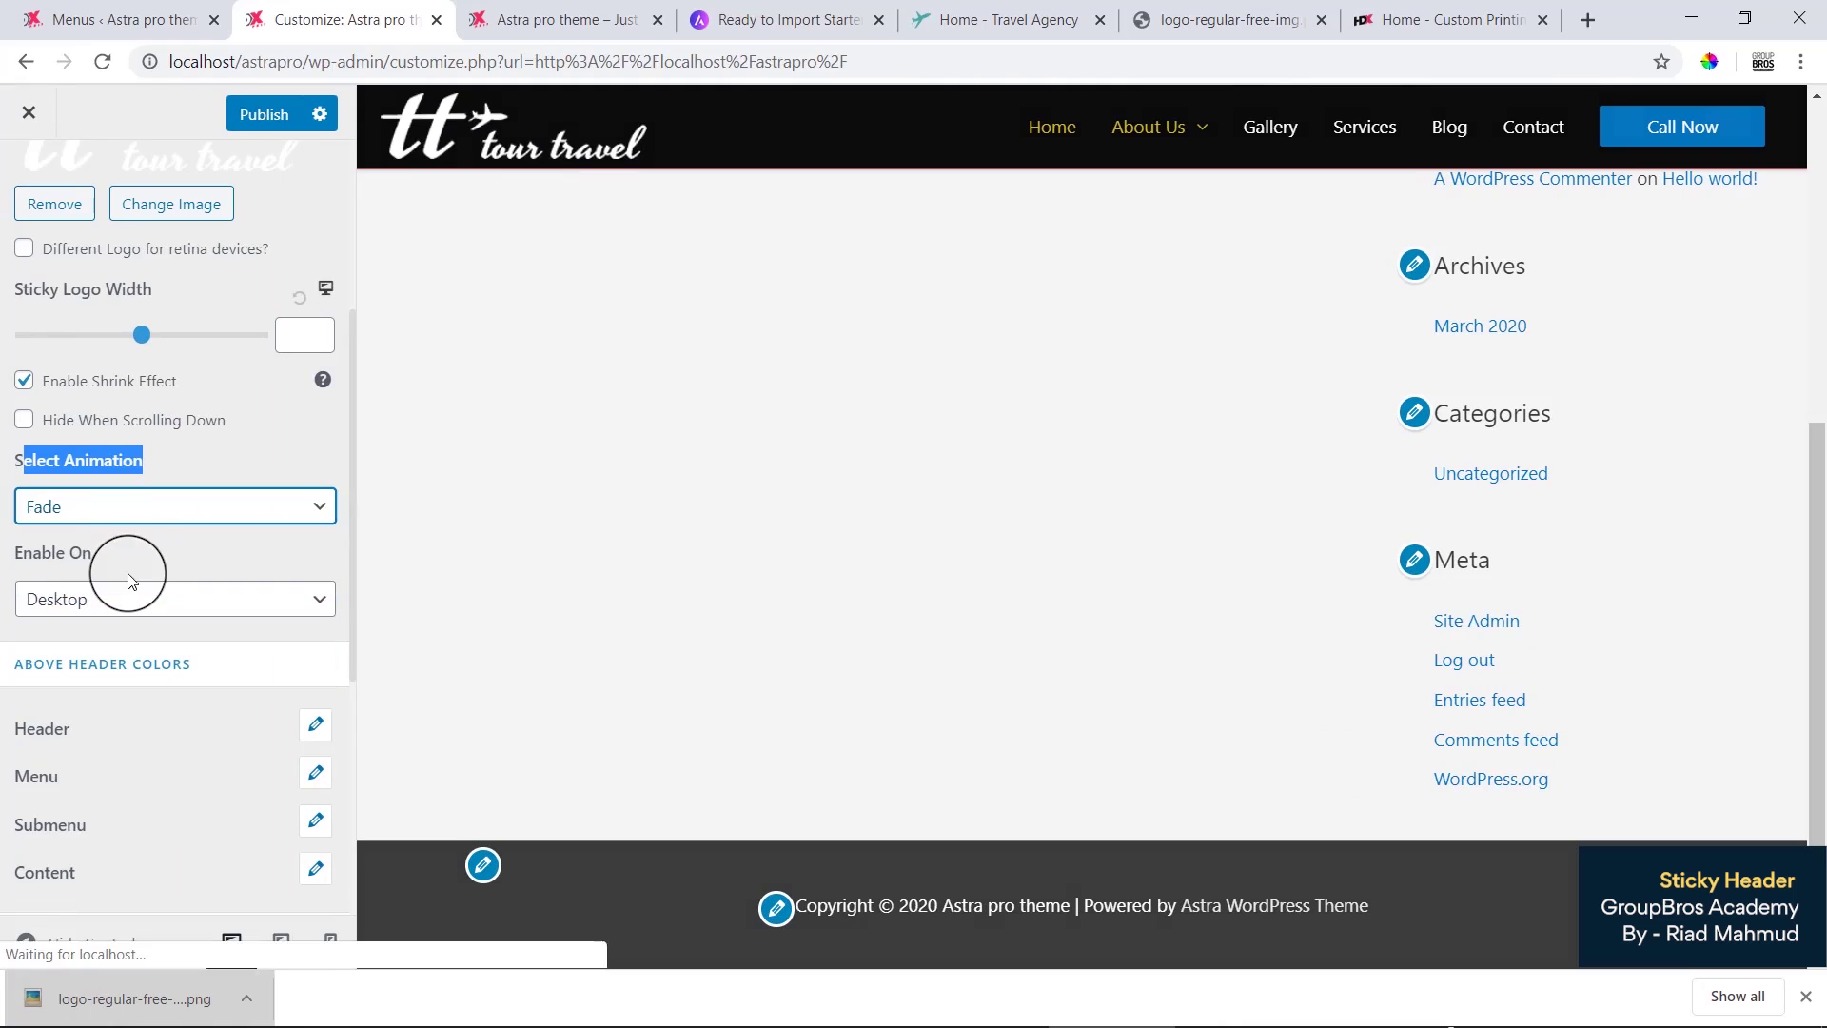
click(23, 941)
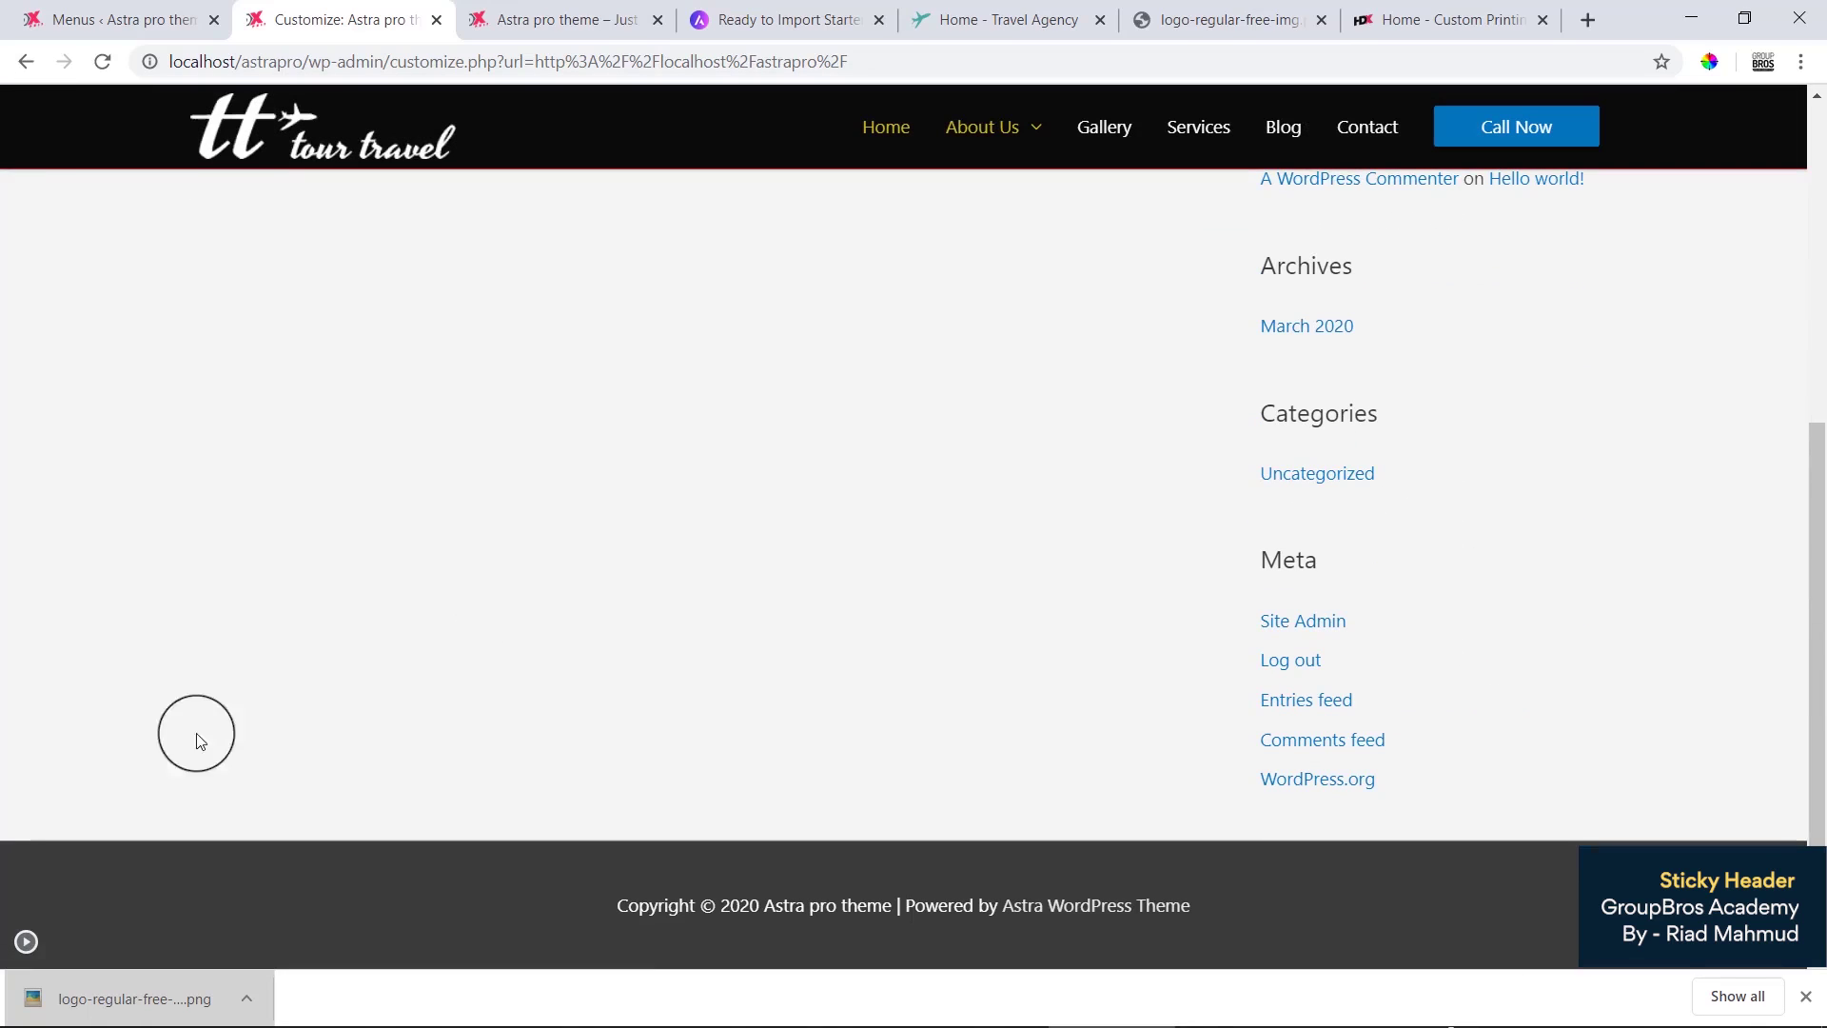
click(25, 941)
Step: Review the device choices for enabling the sticky header and keep Desktop selected
click(36, 467)
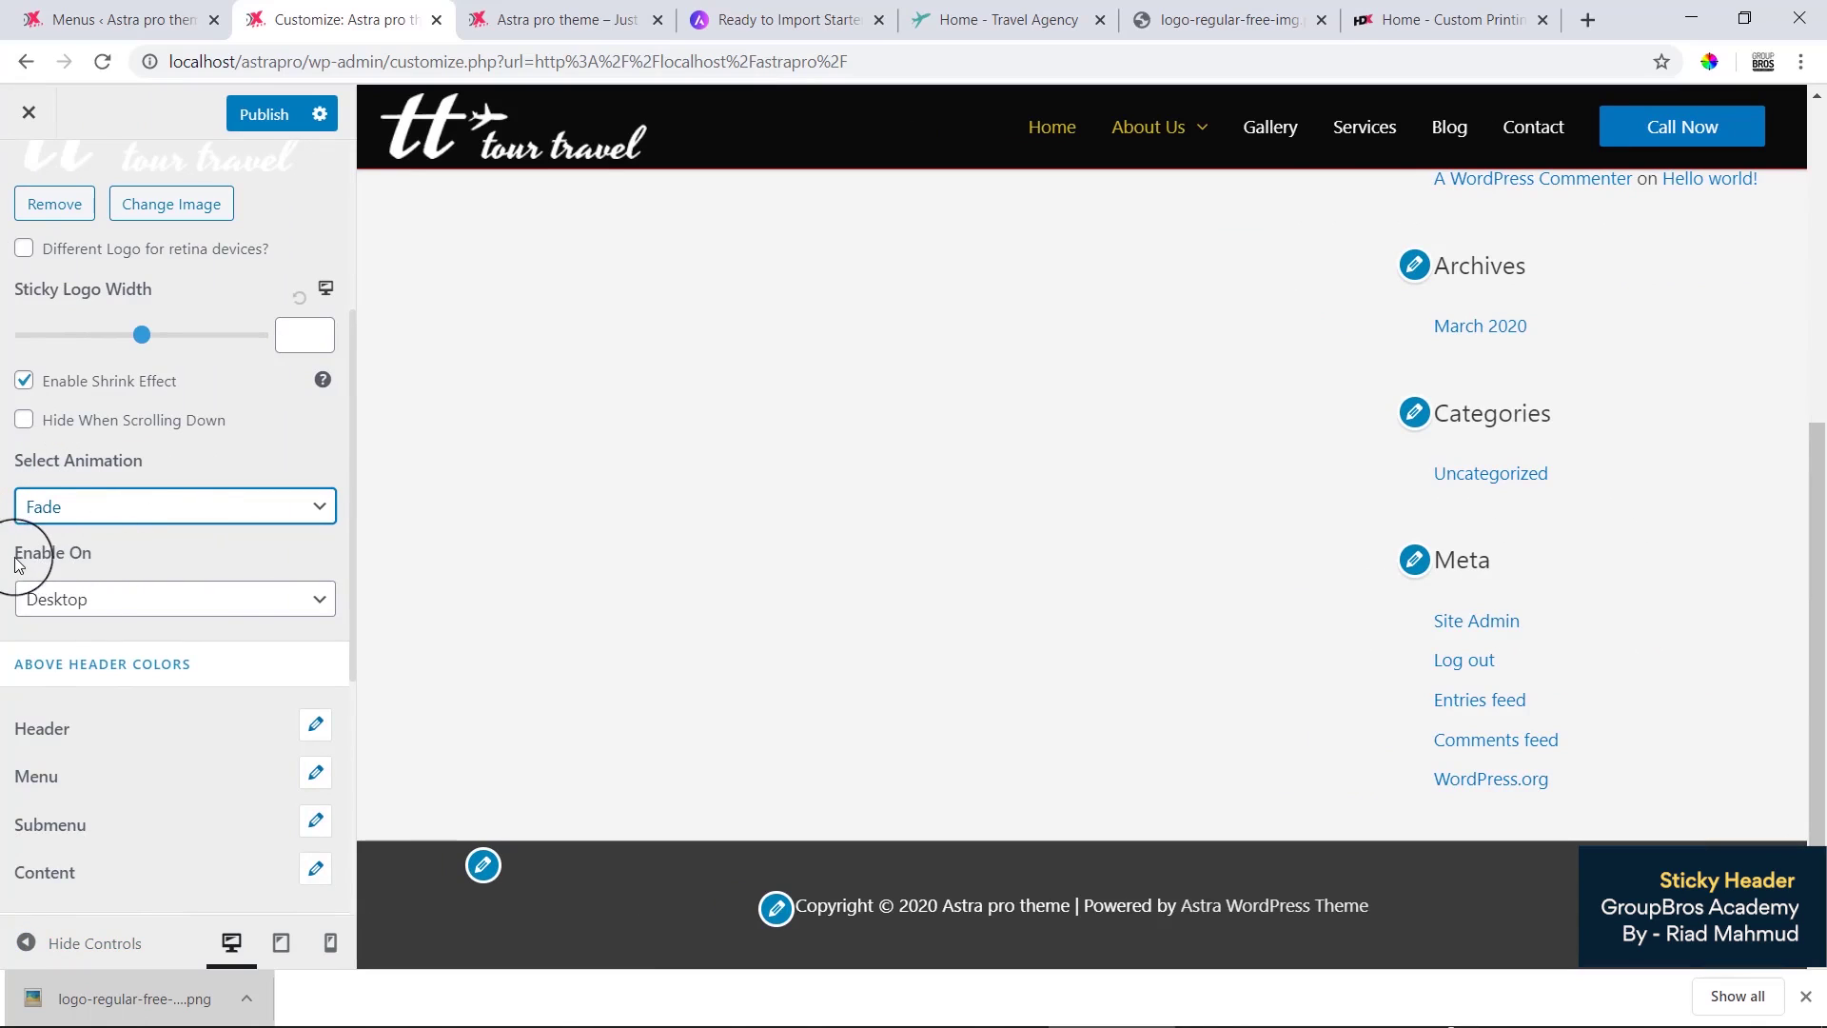
drag(19, 556, 86, 556)
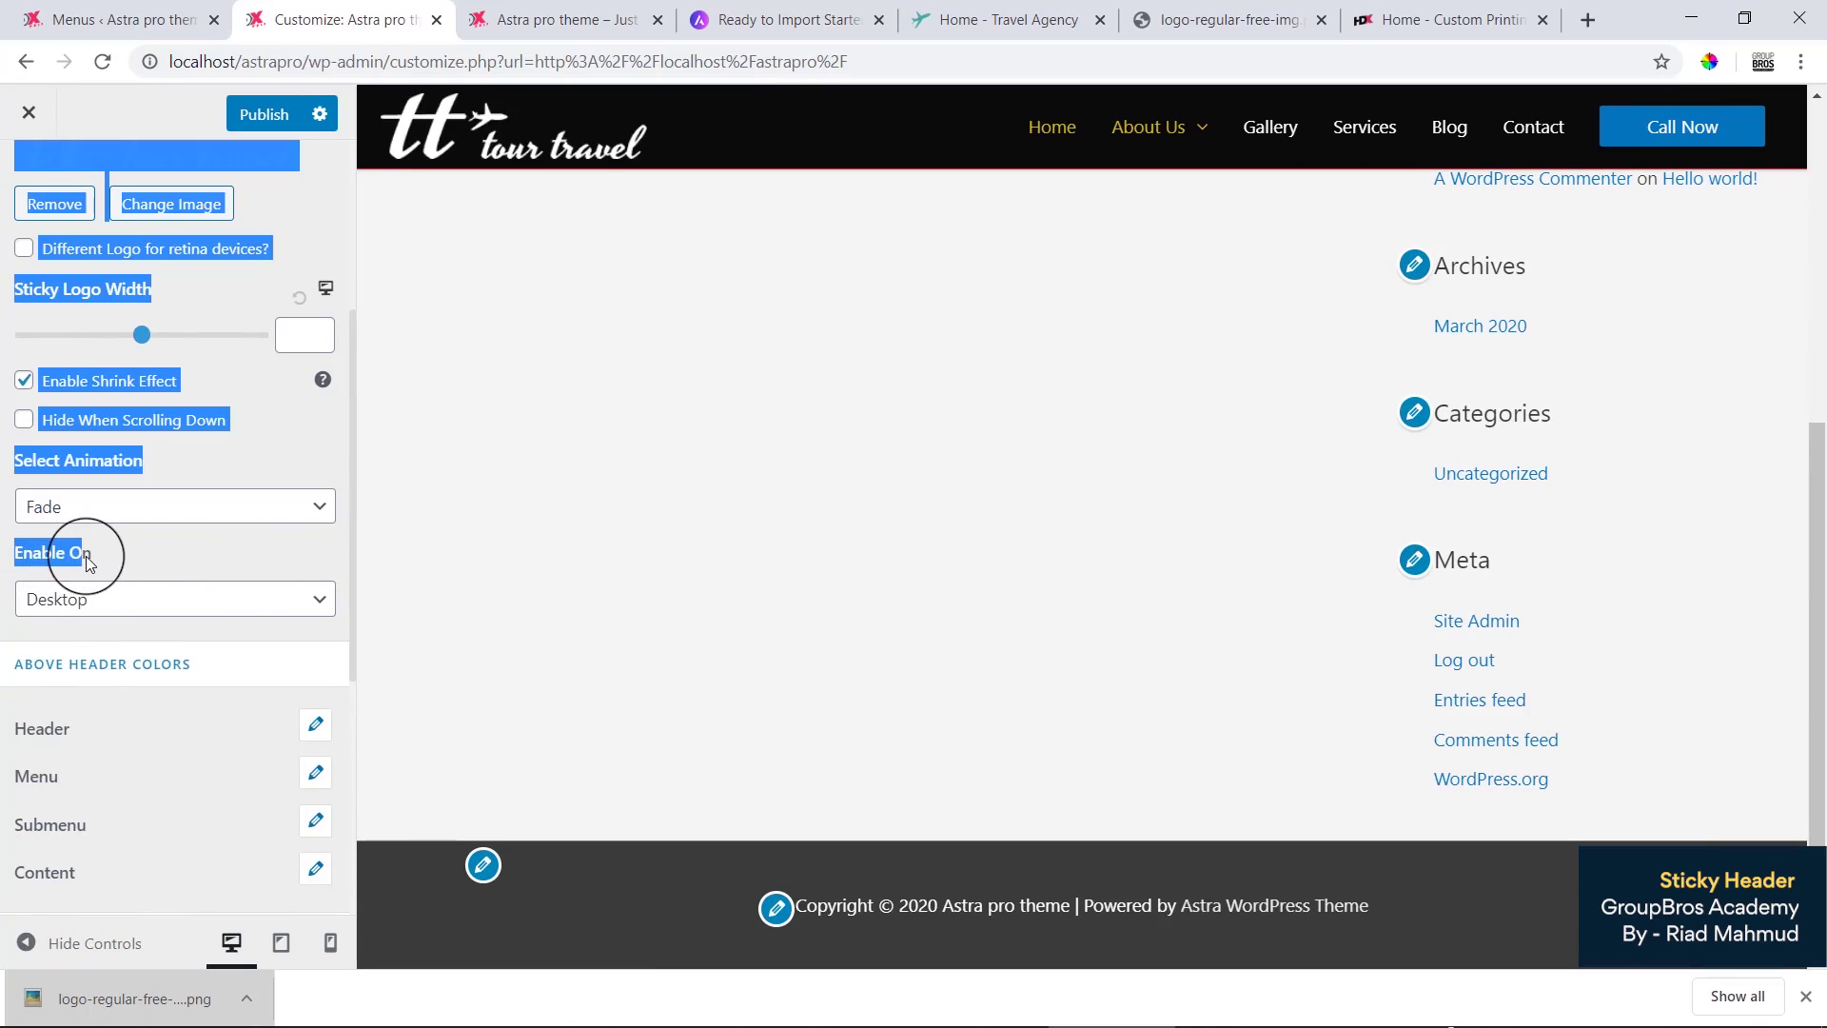
click(86, 555)
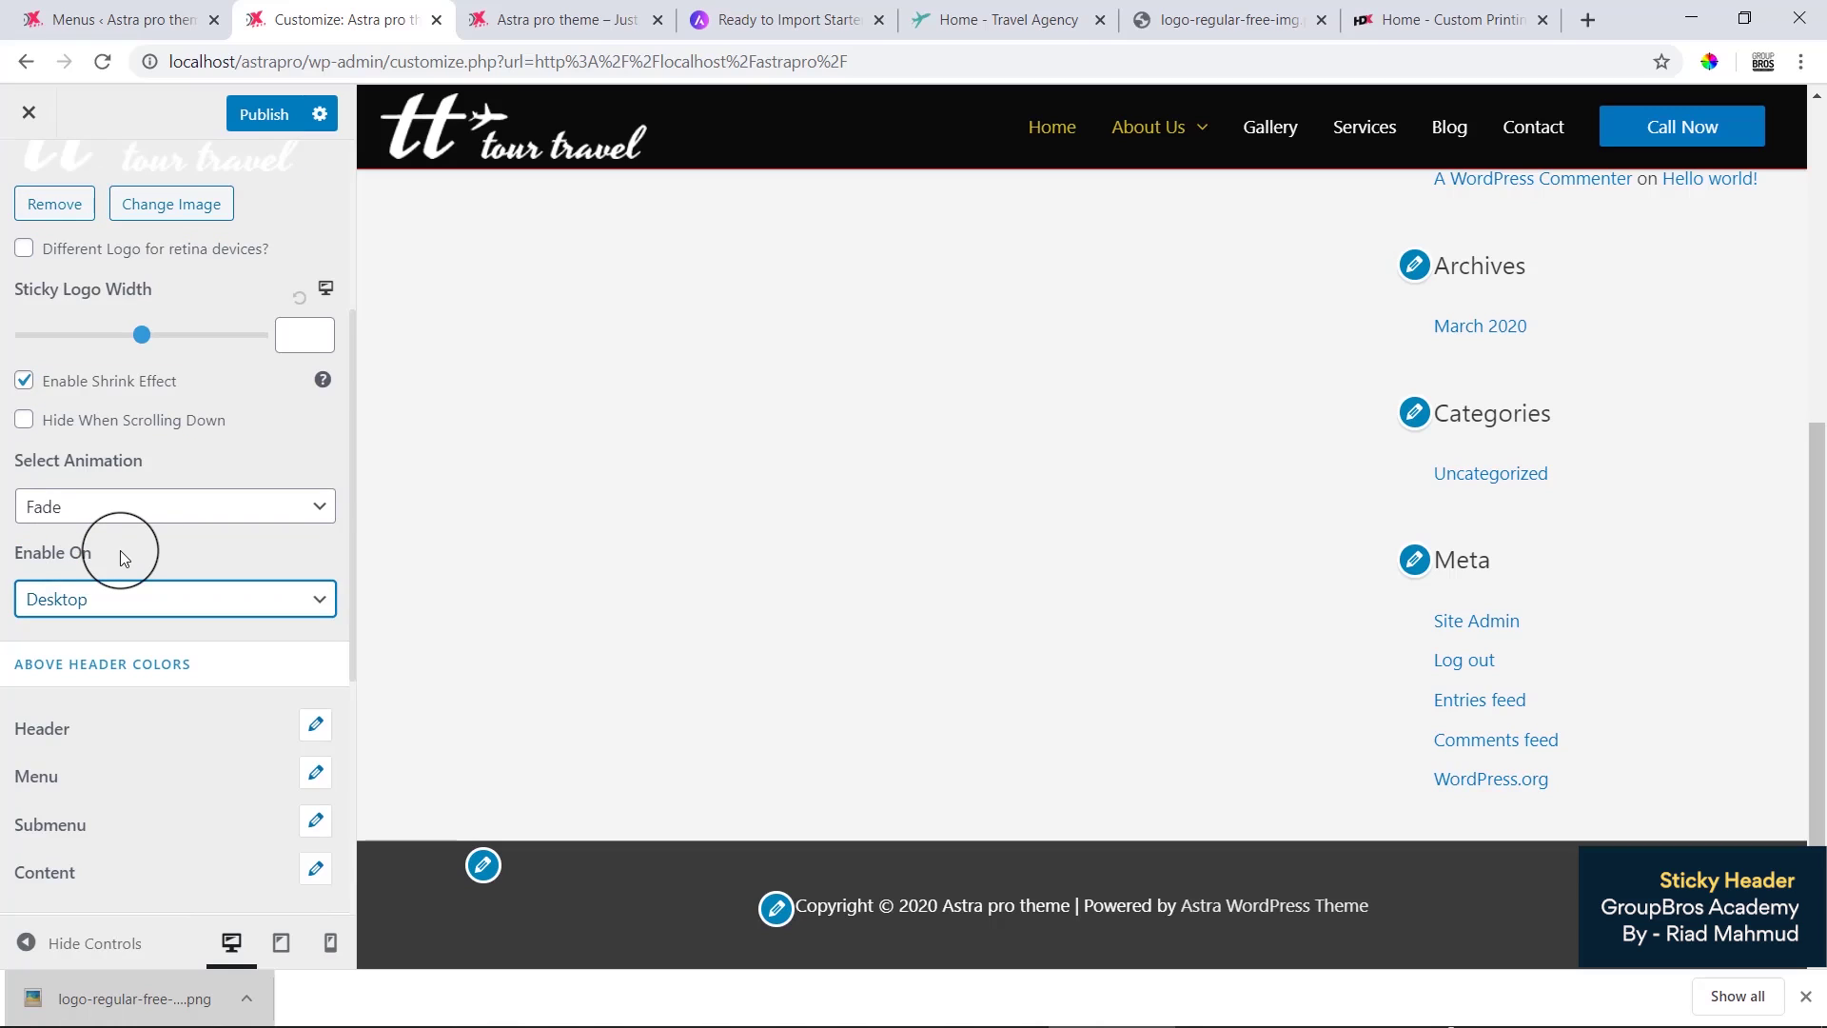
click(122, 596)
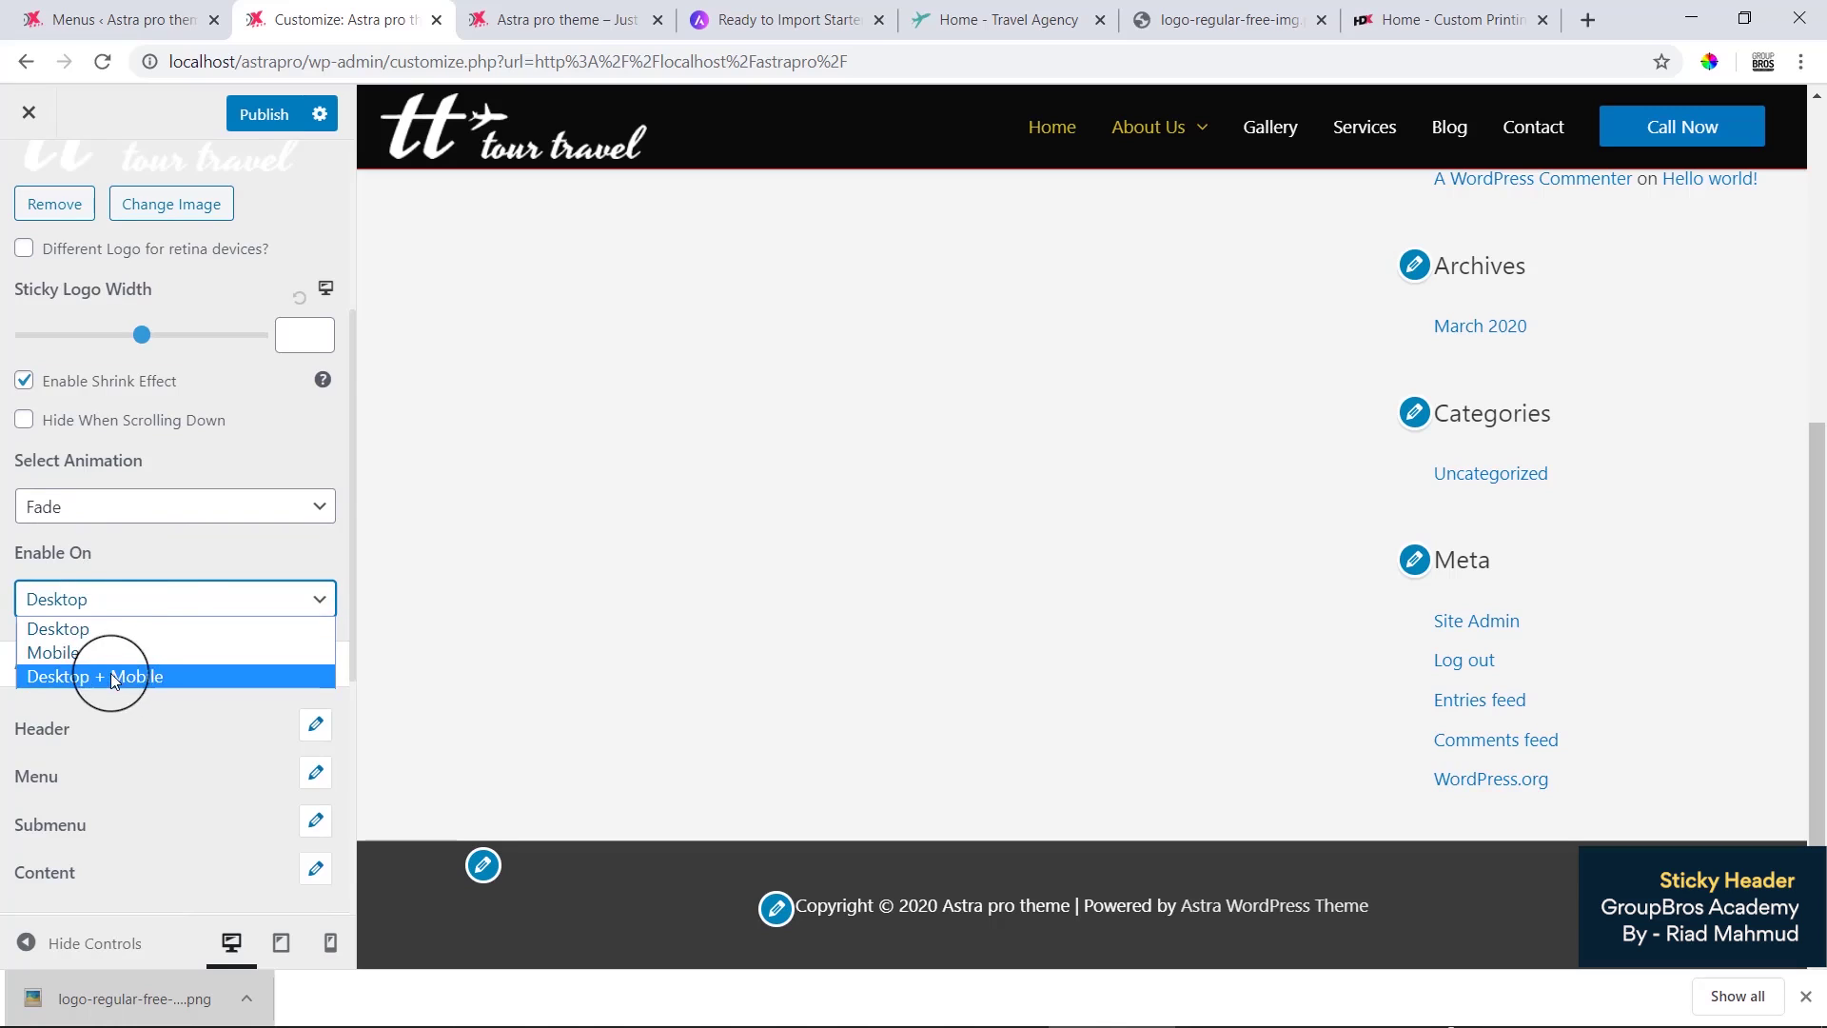
click(158, 552)
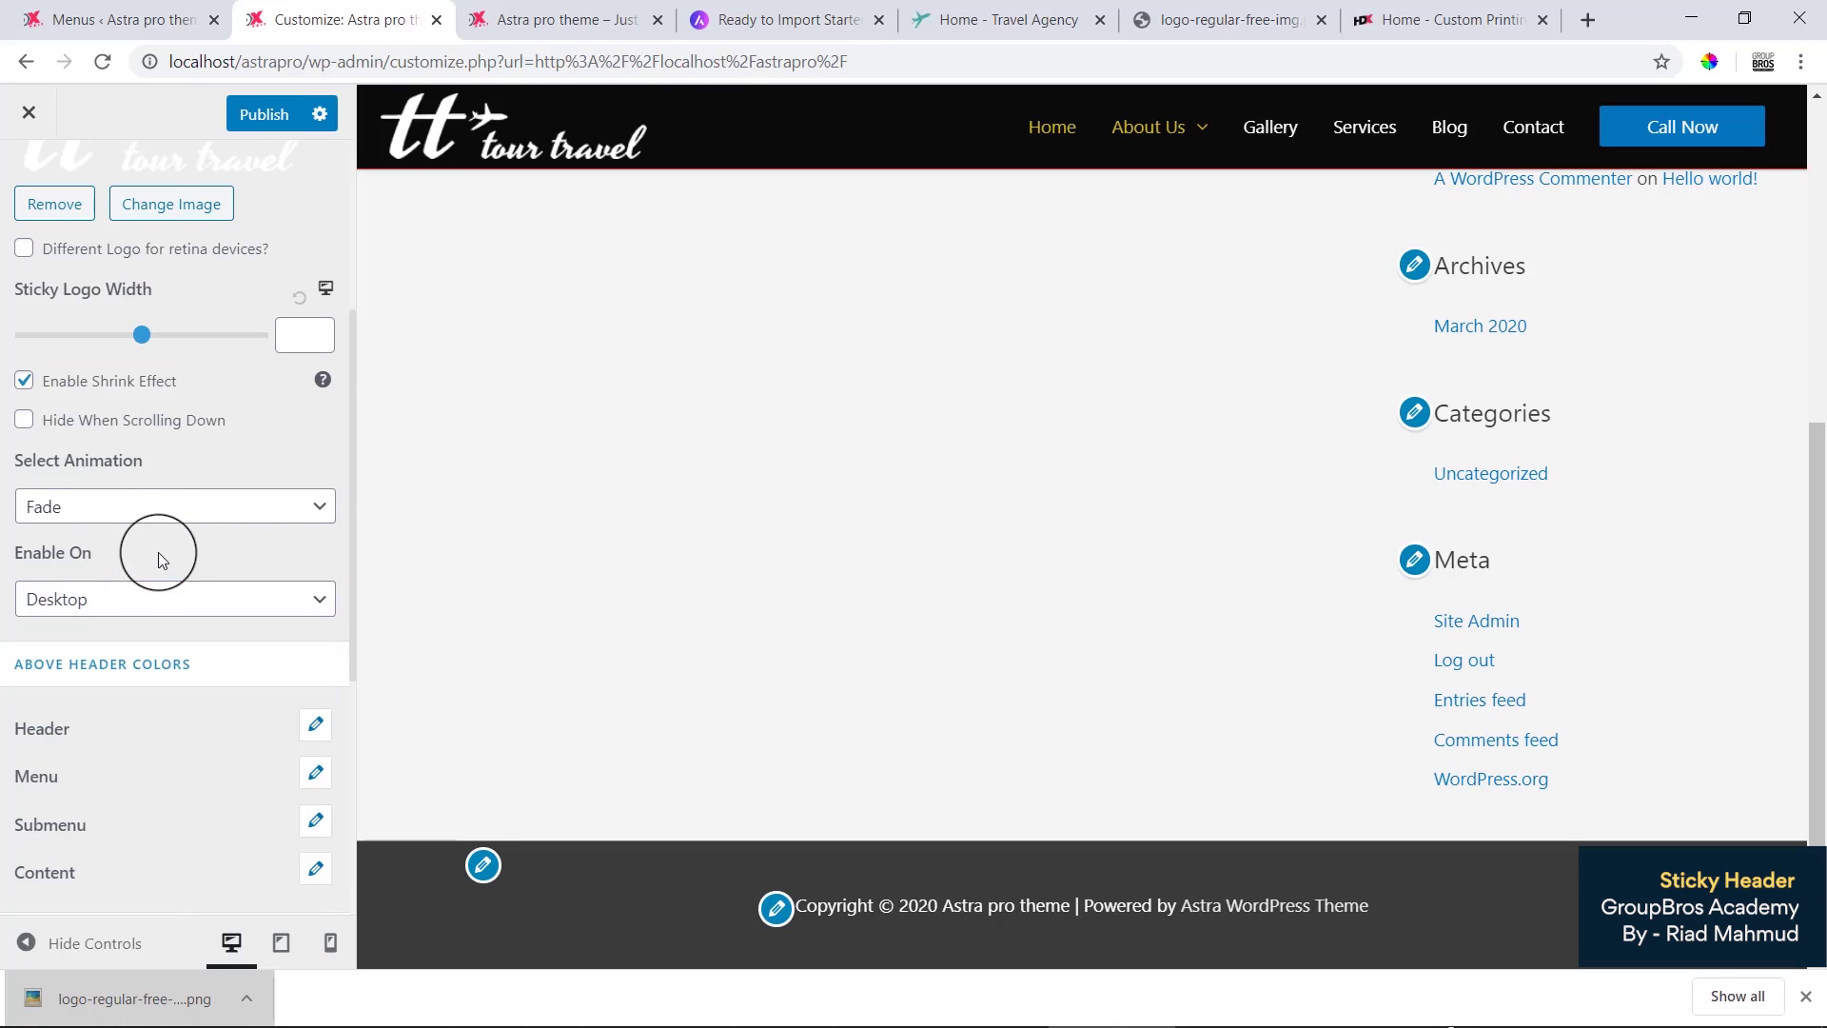
Step: Check how the header behaves while scrolling in the tablet preview, and return to the desktop preview
click(280, 942)
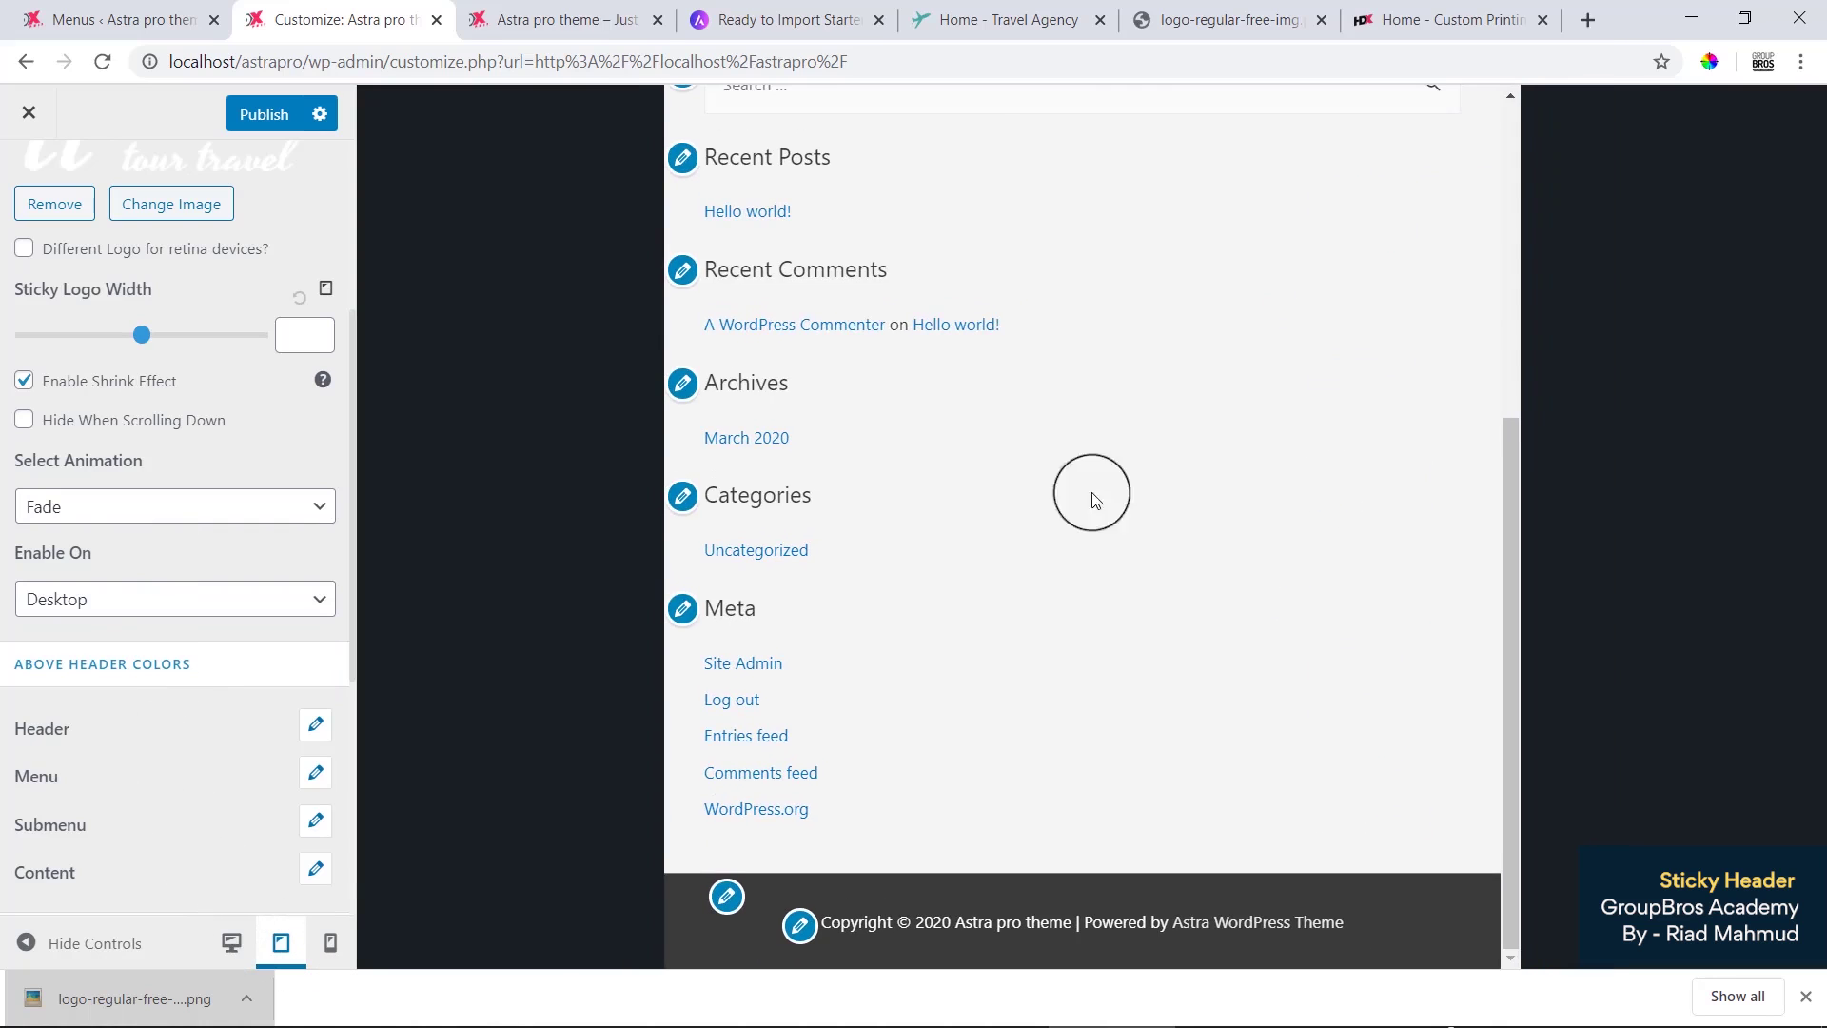
scroll(1142, 404, down, 10)
scroll(1142, 405, up, 10)
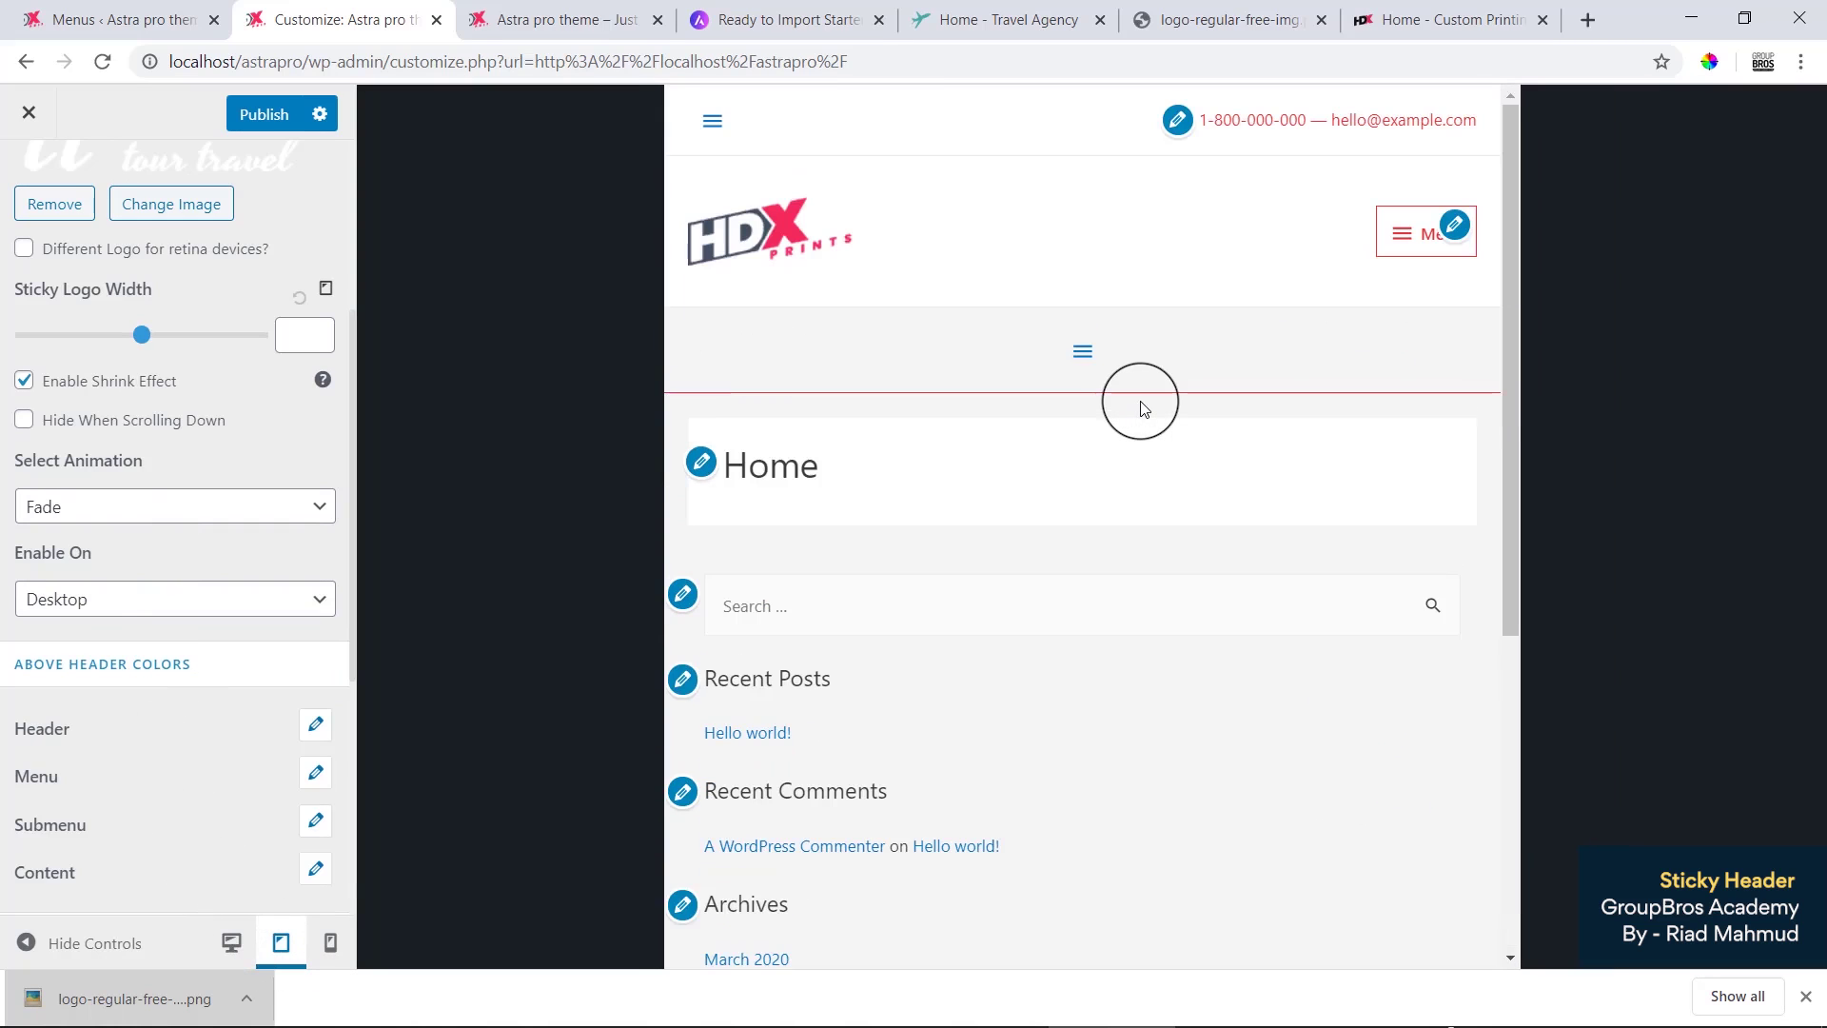
scroll(1142, 404, down, 3)
click(231, 942)
Step: Review the sticky header settings from the logo options down to the above, primary and below header color groups
scroll(197, 660, down, 5)
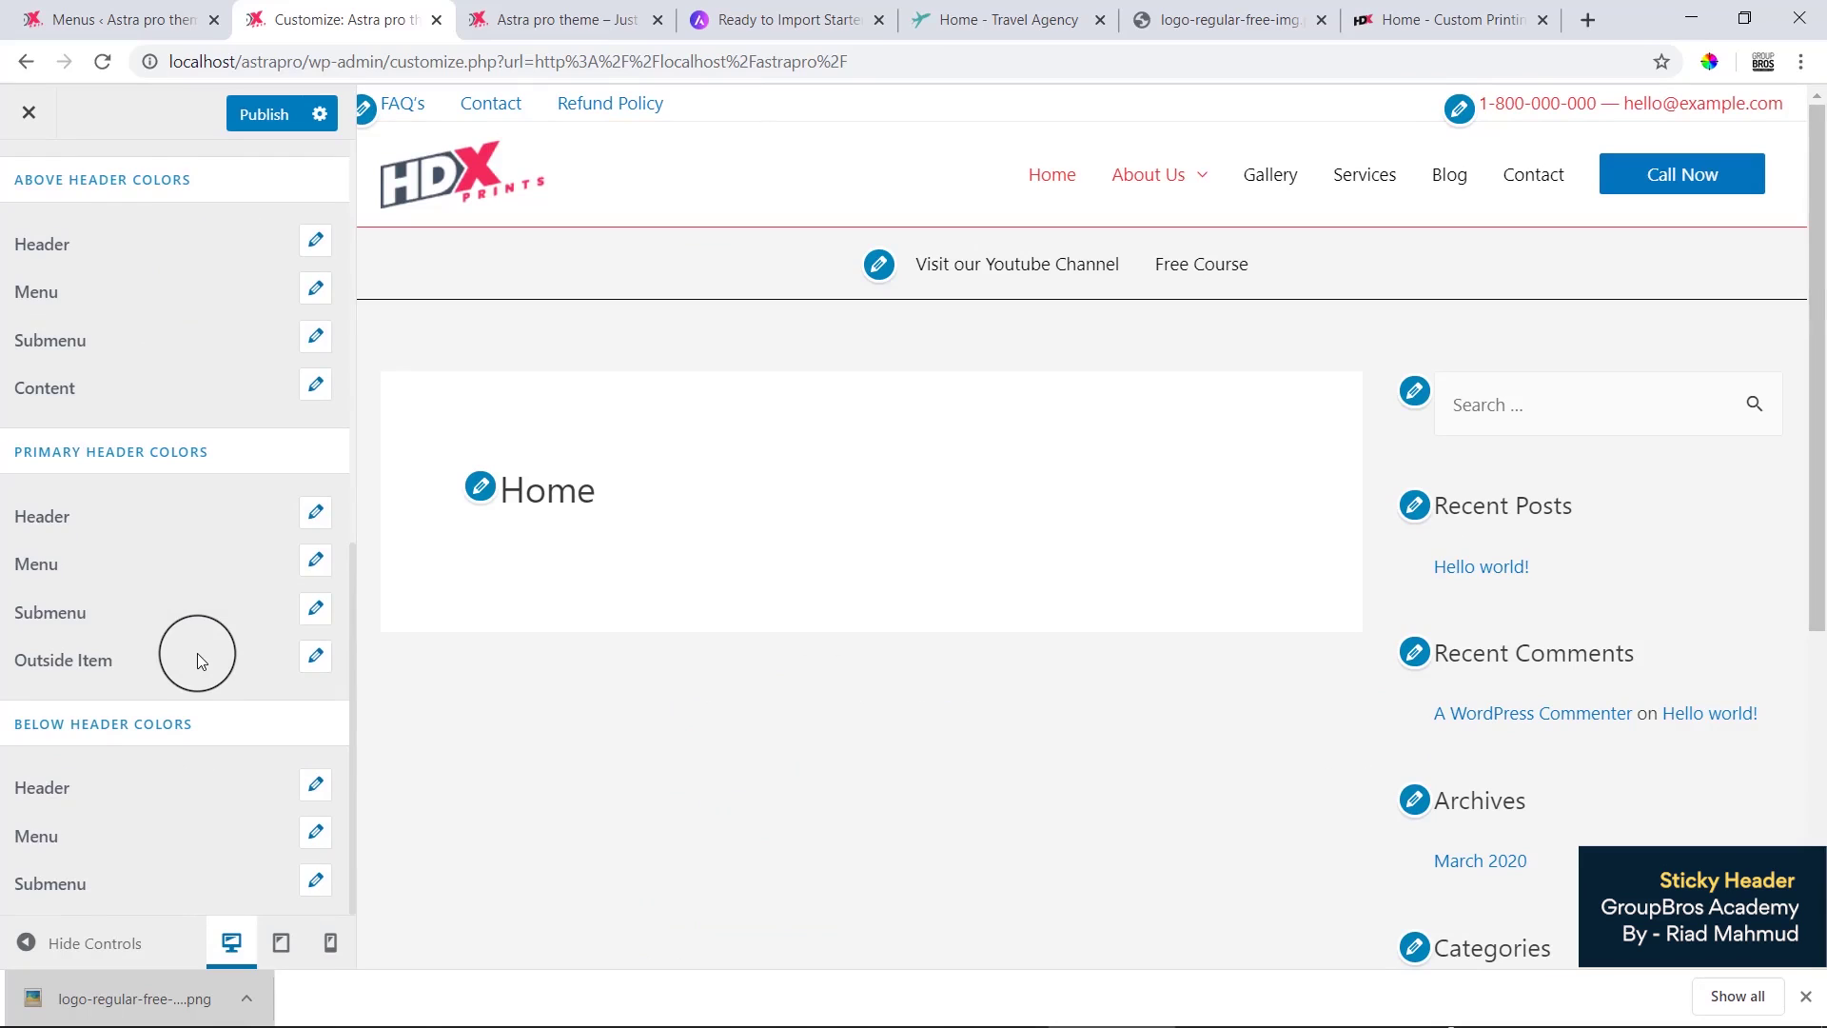
scroll(197, 660, up, 9)
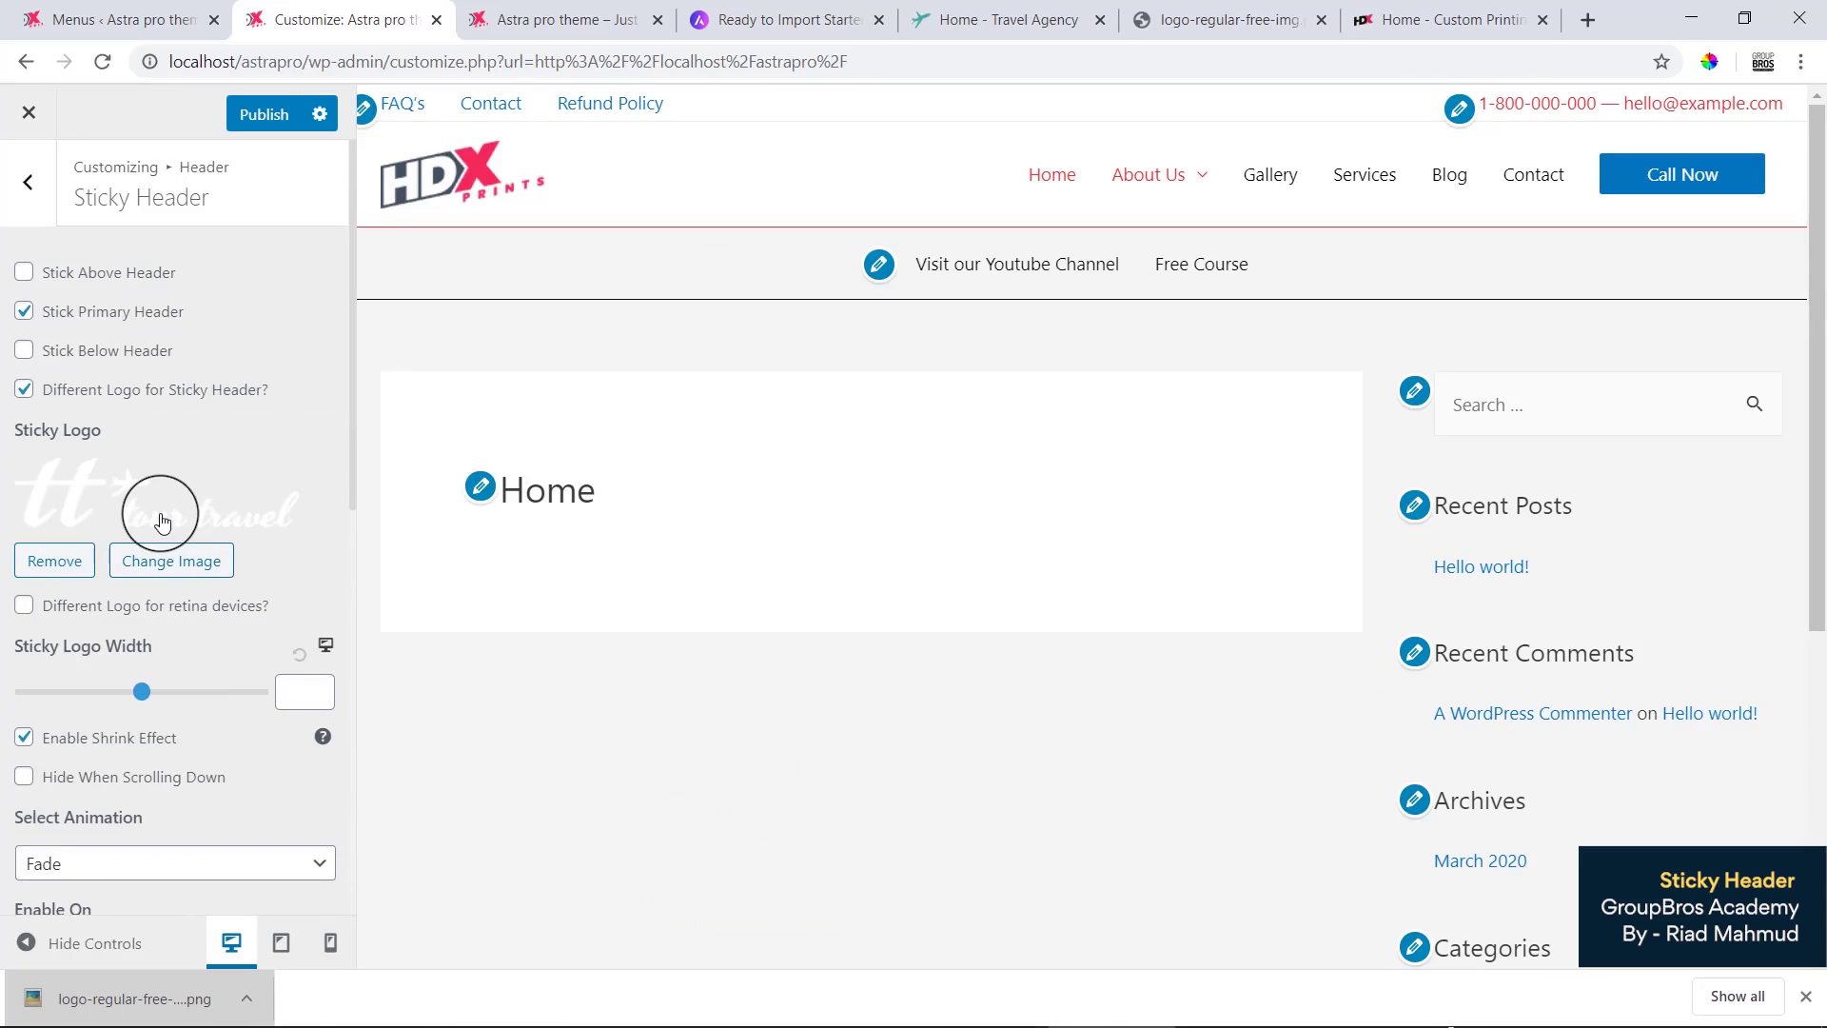
scroll(162, 521, down, 3)
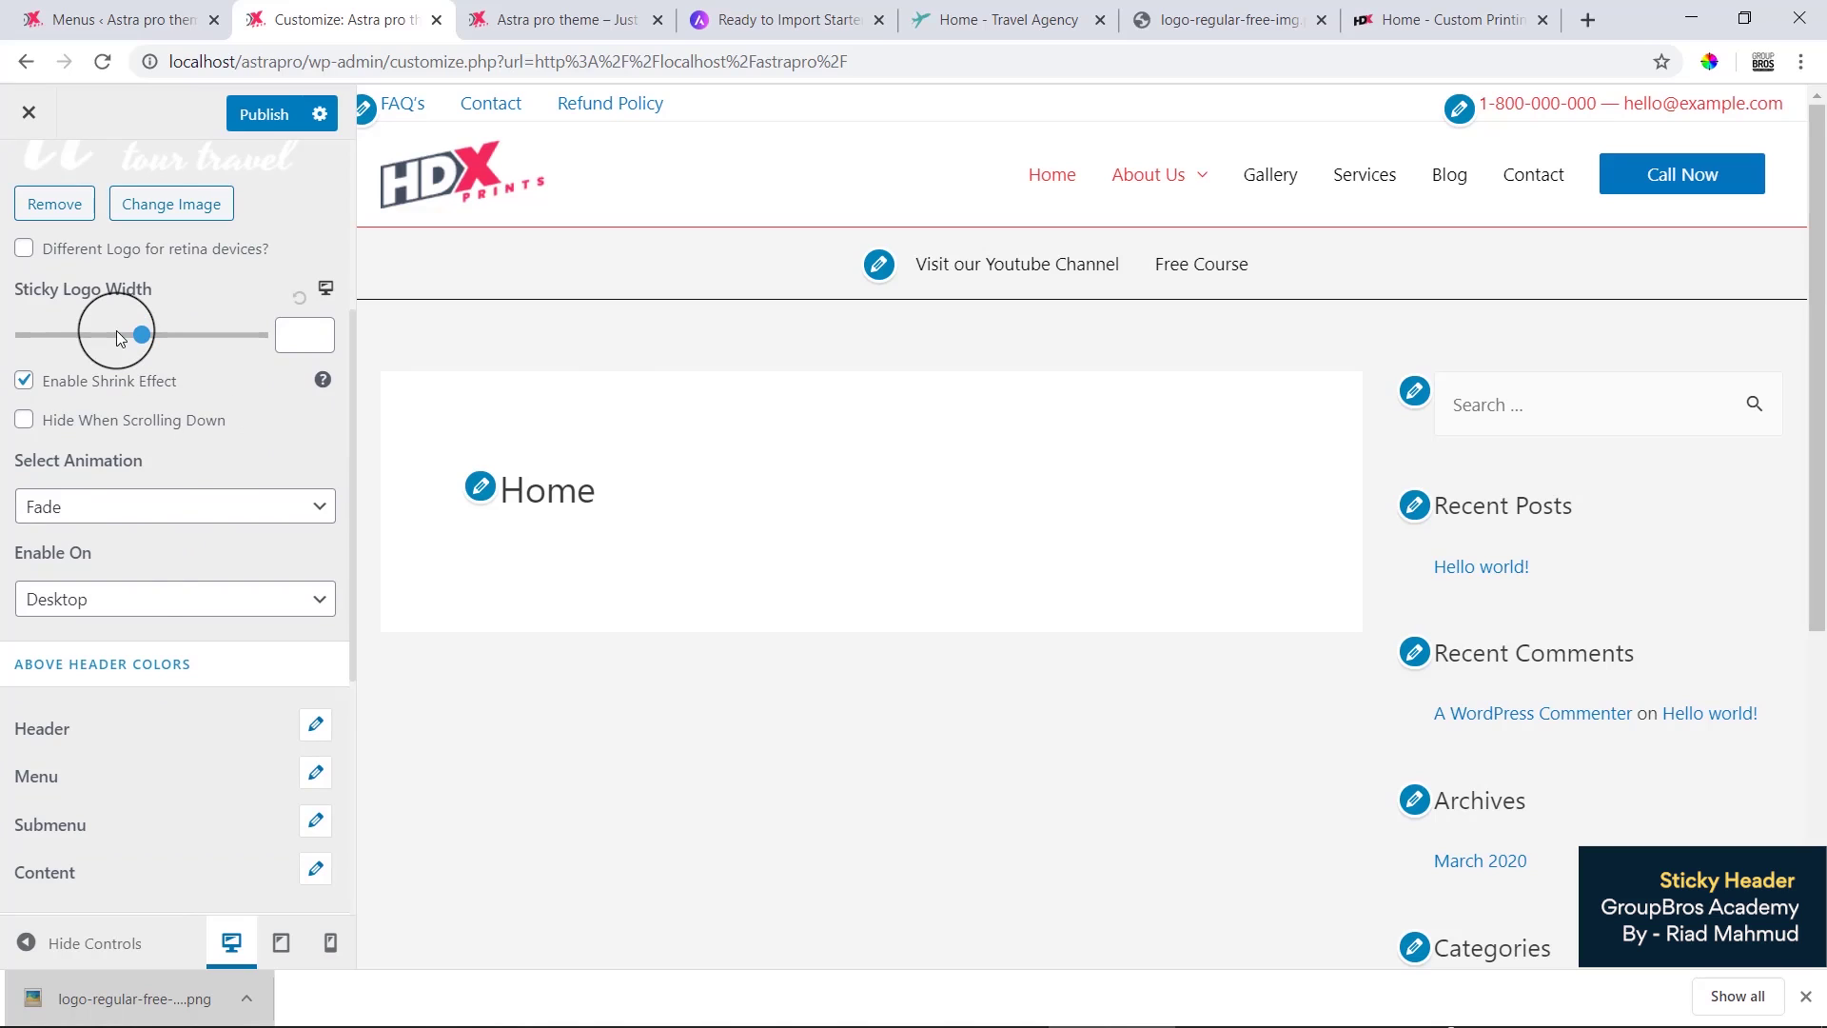
scroll(145, 589, down, 3)
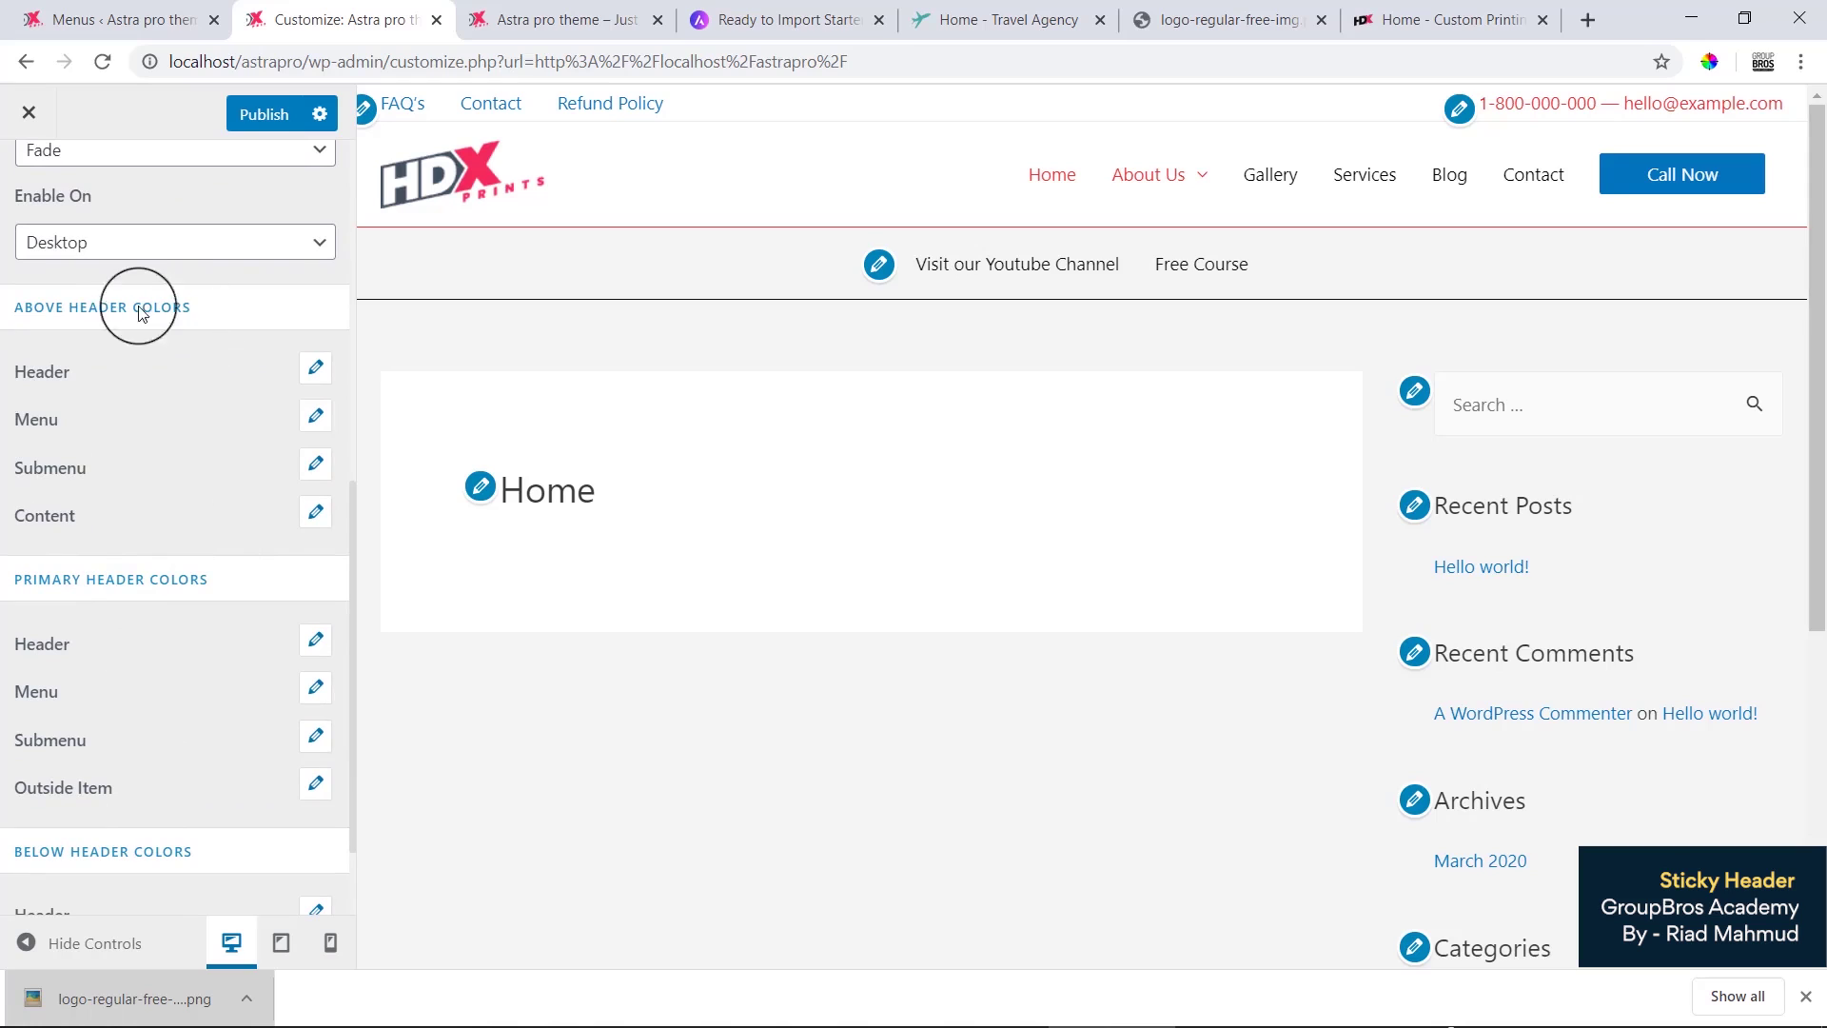
drag(88, 307, 98, 307)
drag(11, 580, 208, 590)
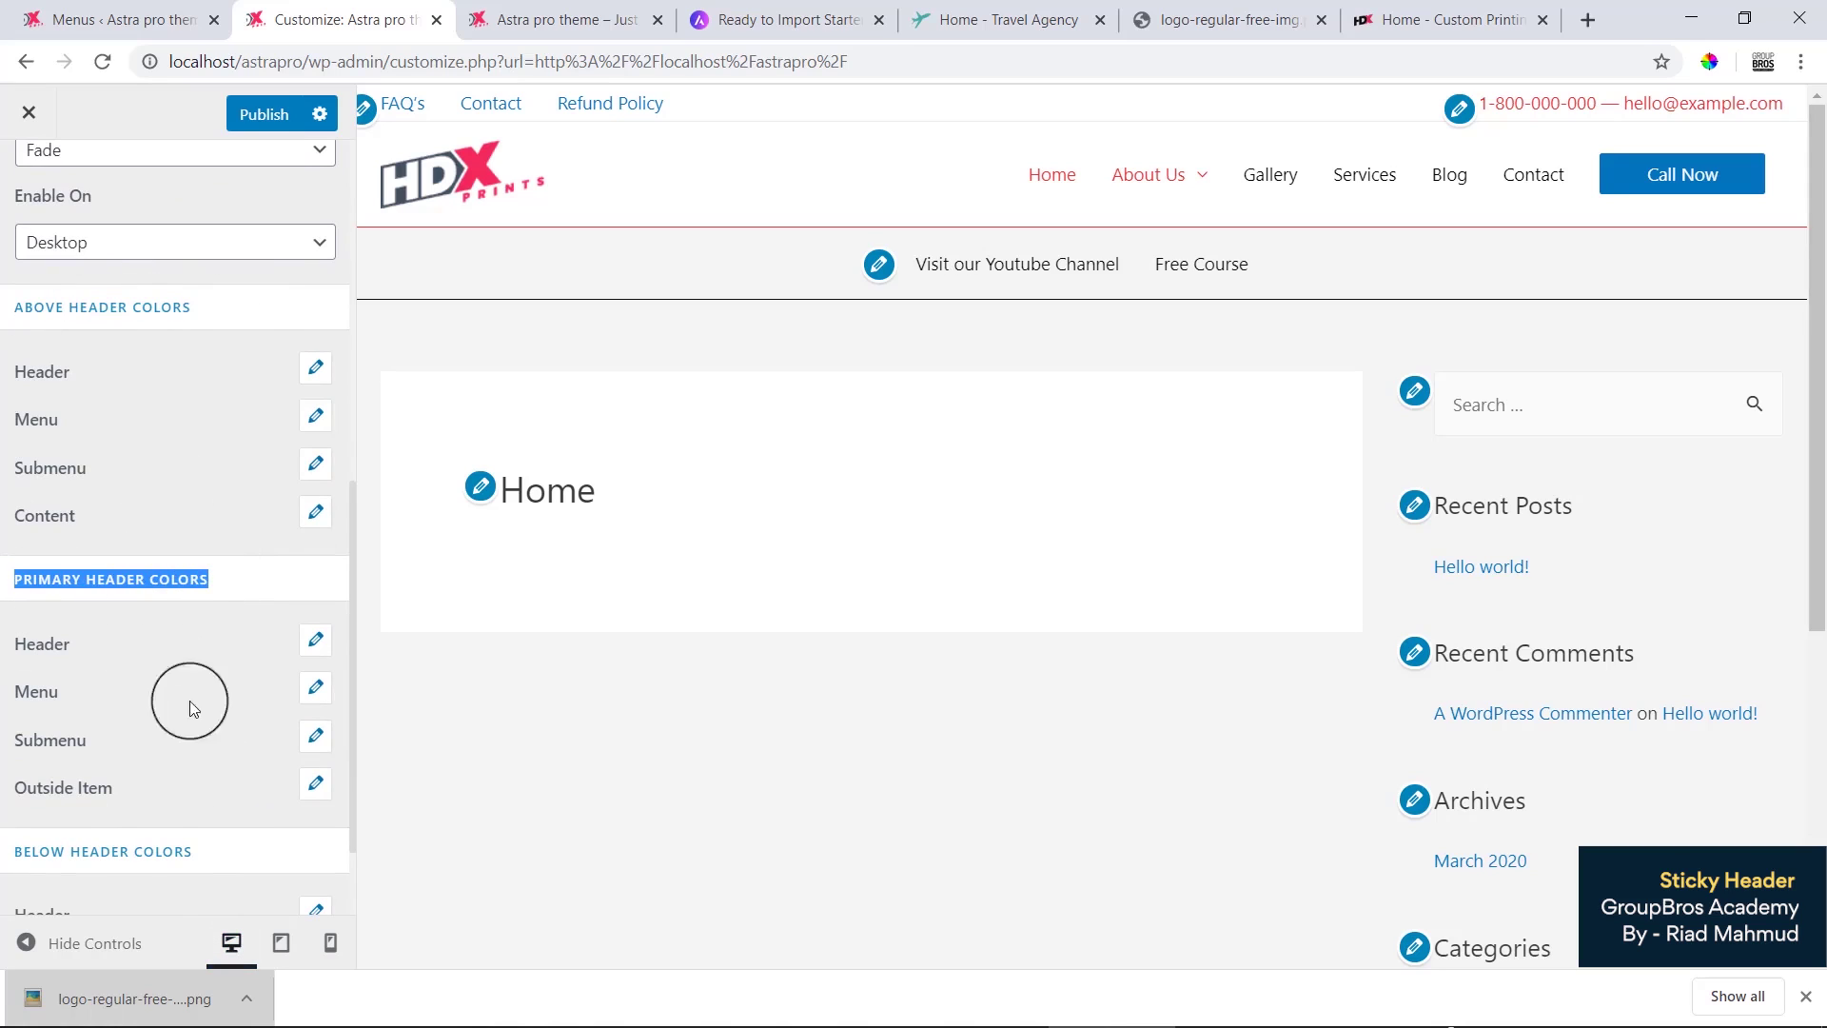
drag(27, 869, 192, 852)
scroll(181, 781, down, 1)
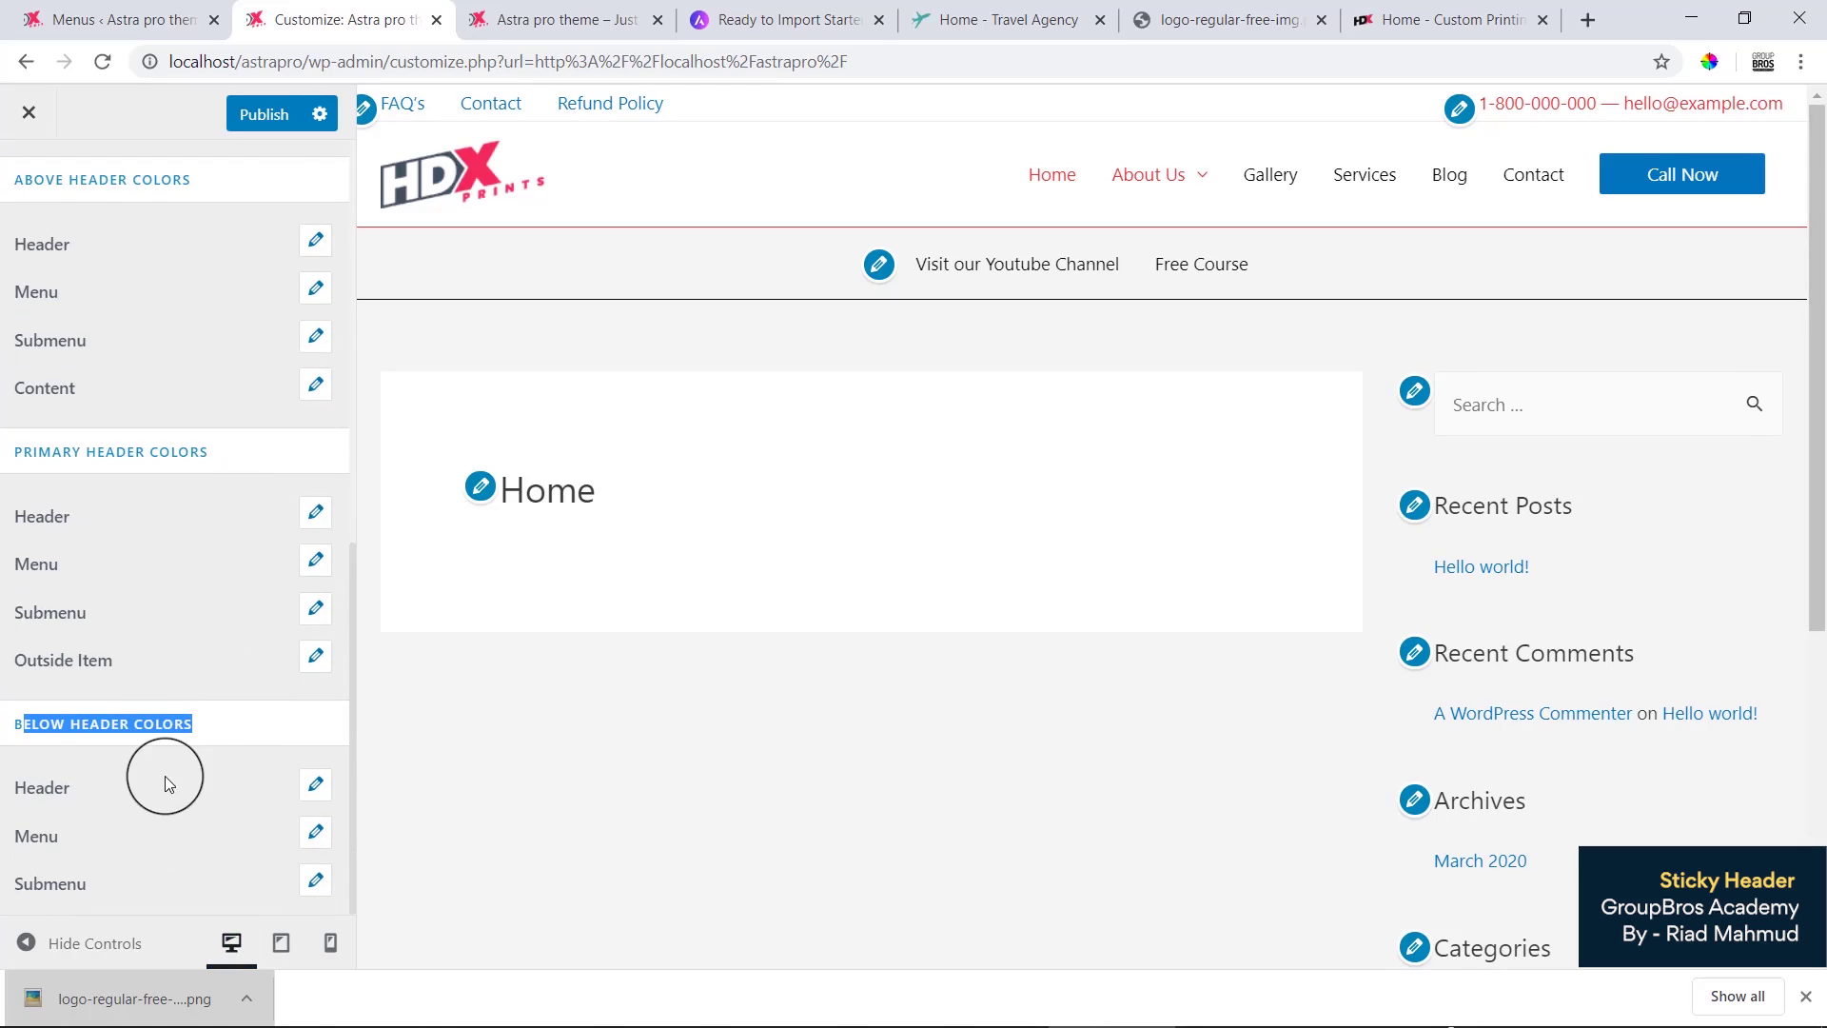